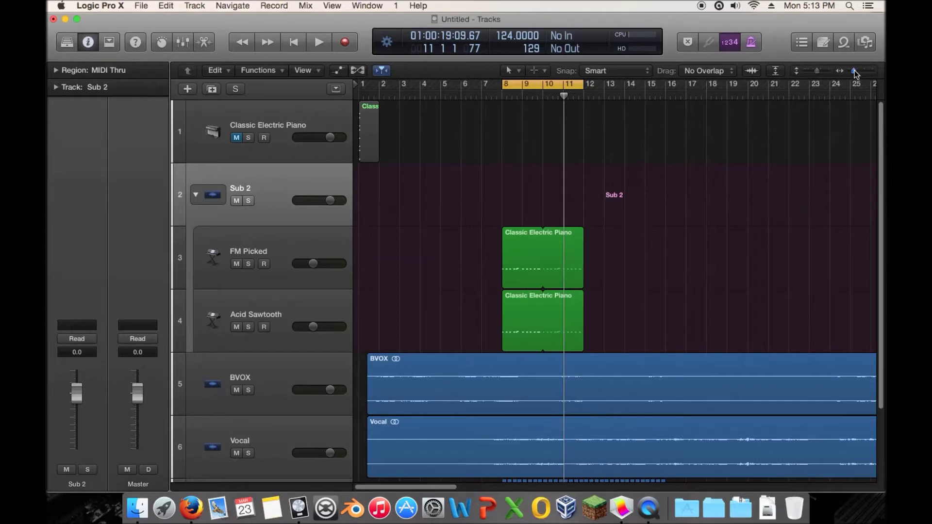
# Zoom out the arrangement to fit all seven tracks, select the FM Picked and Acid Sawtooth regions, and play the cycled section
pyautogui.moveTo(855, 74); pyautogui.dragTo(855, 74)
pyautogui.scroll(-3, 551, 246)
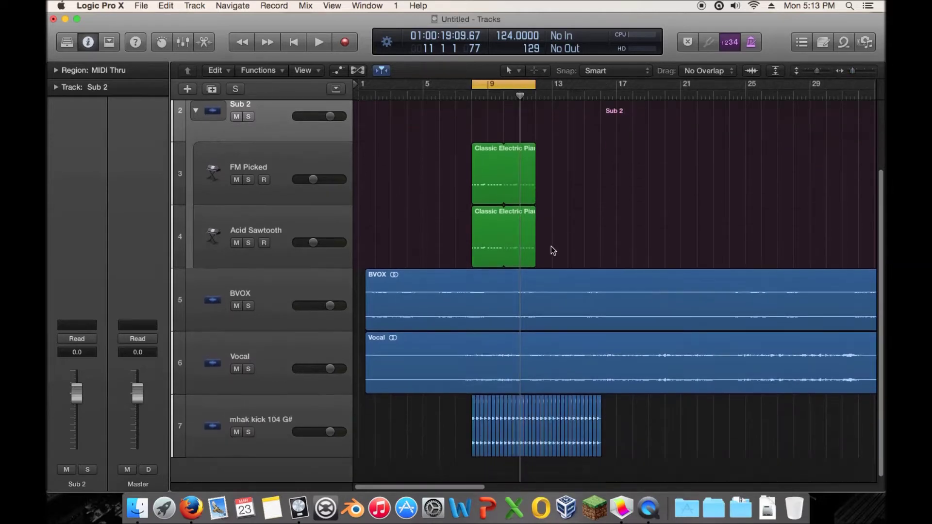
pyautogui.scroll(3, 551, 246)
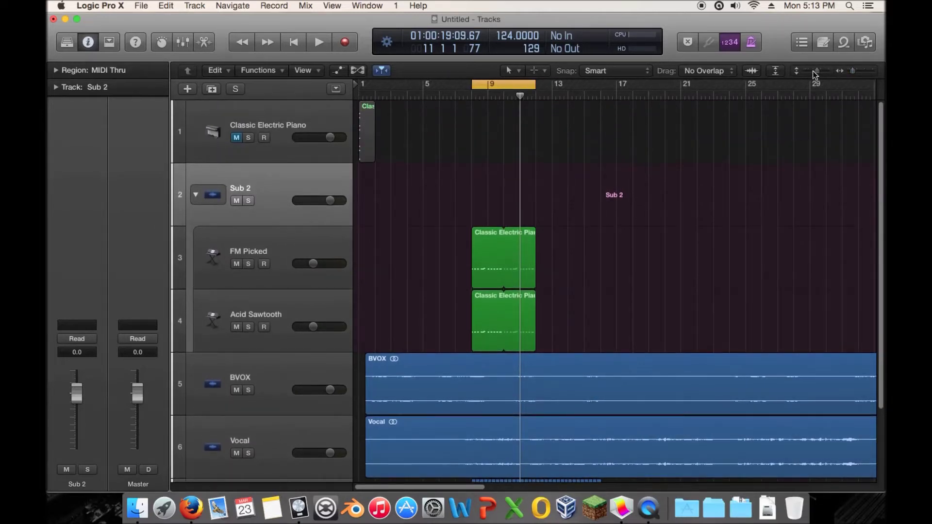
pyautogui.moveTo(818, 73); pyautogui.dragTo(813, 74)
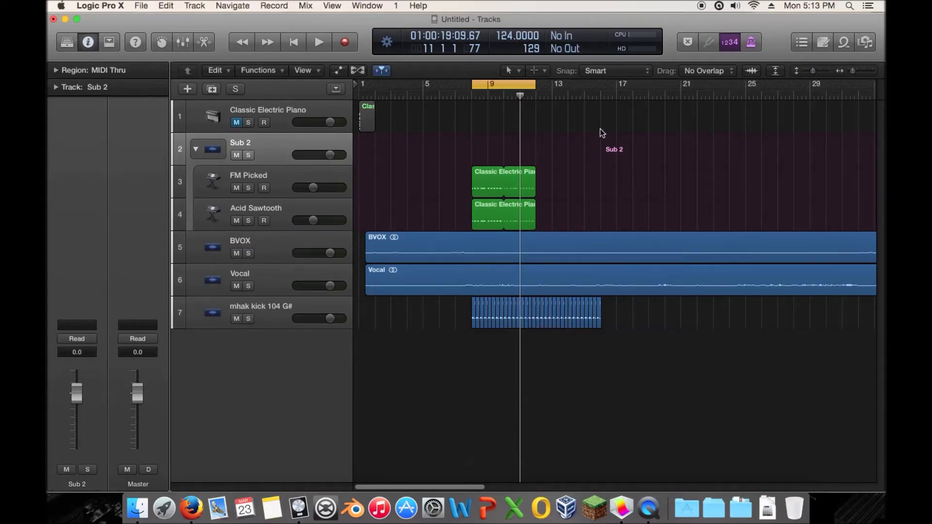
pyautogui.moveTo(597, 193); pyautogui.dragTo(401, 223)
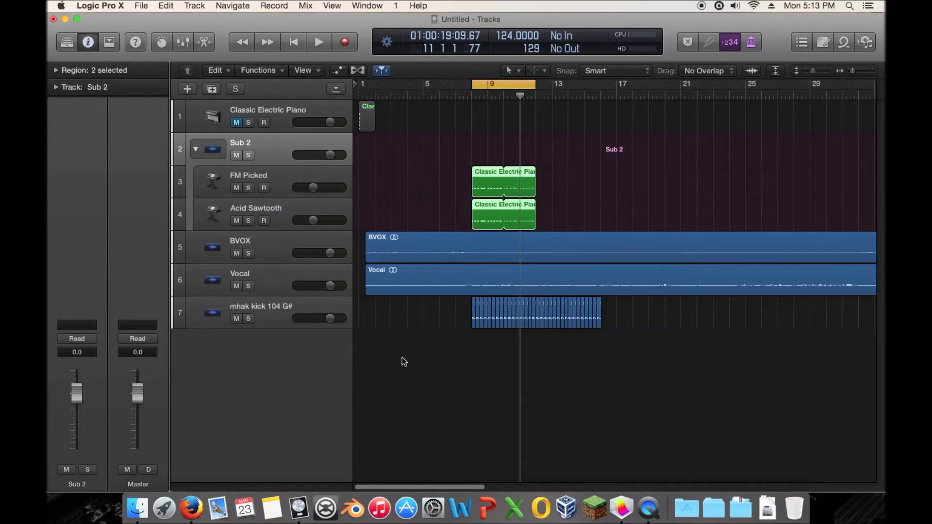
pyautogui.doubleClick(462, 95)
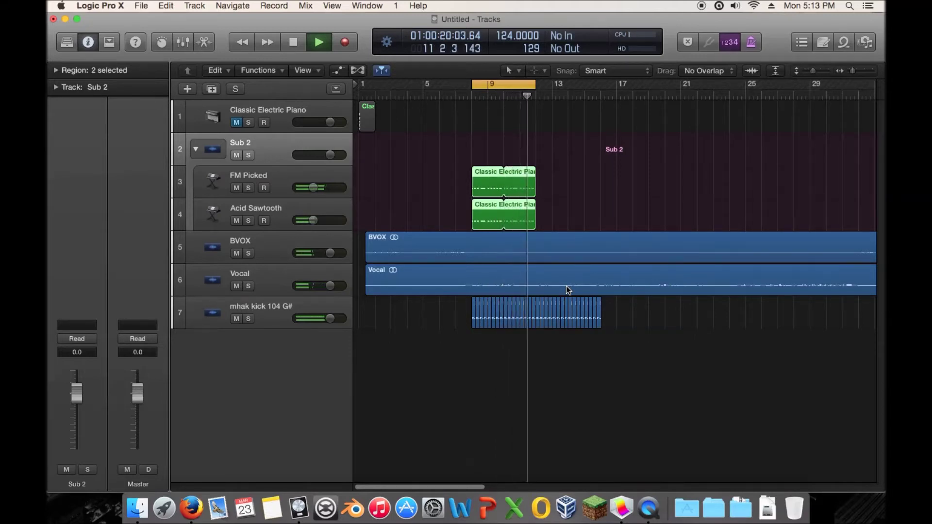
# Solo the FM Picked track and open its ES2 synthesizer
pyautogui.click(255, 181)
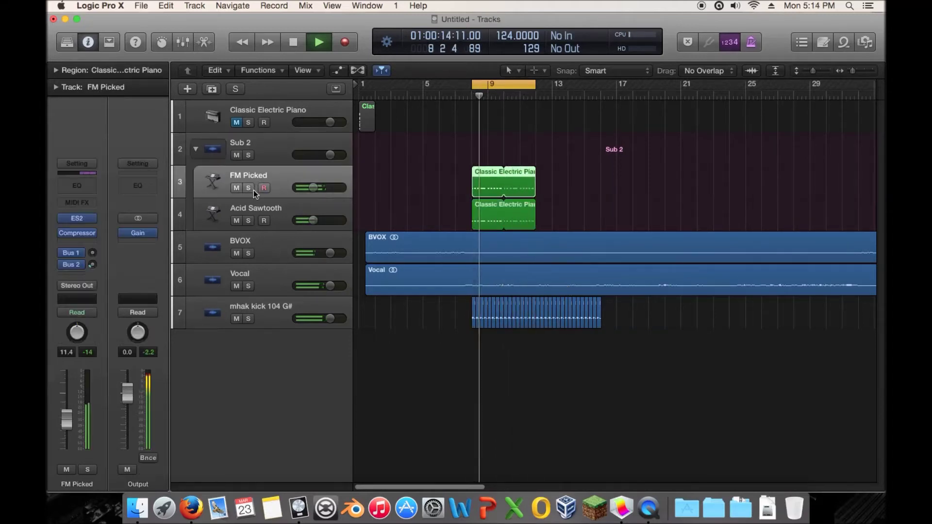
pyautogui.click(248, 188)
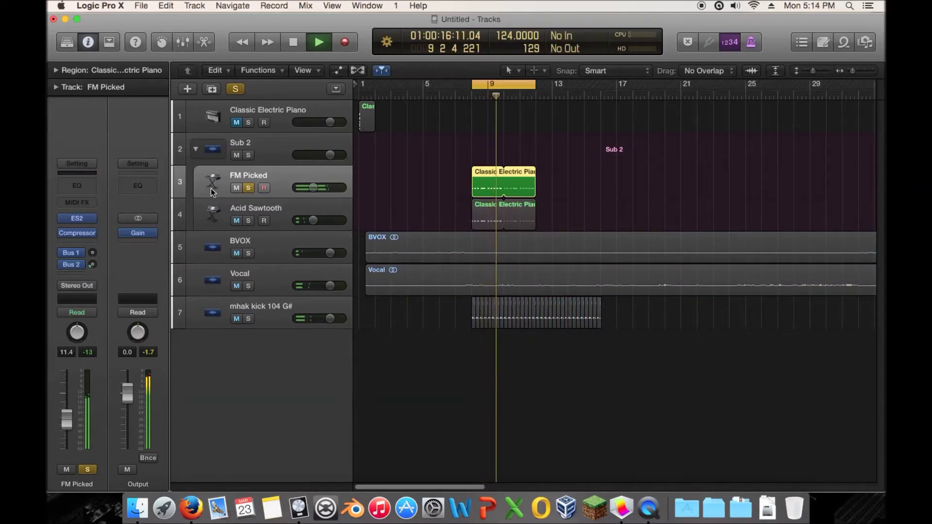
pyautogui.click(78, 218)
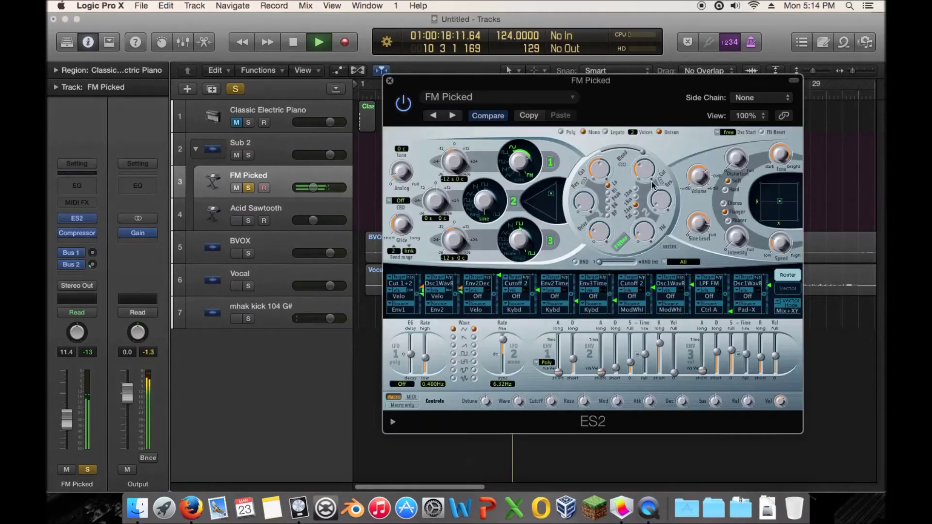
# Try a longer Envelope 2 decay and adjust the second filter's cutoff in the ES2
pyautogui.moveTo(644, 143); pyautogui.dragTo(644, 163)
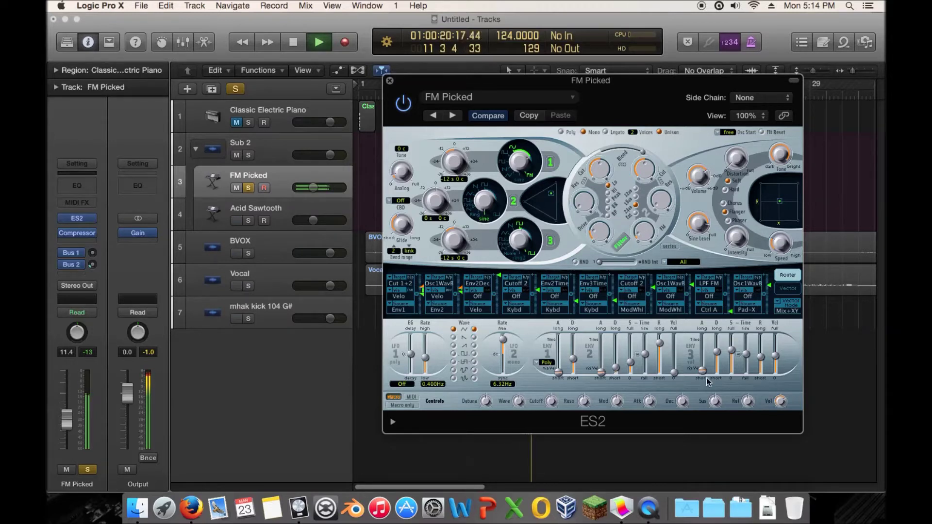
pyautogui.moveTo(616, 368); pyautogui.dragTo(618, 358)
pyautogui.moveTo(643, 167)
pyautogui.mouseDown()
pyautogui.moveTo(645, 177)
pyautogui.moveTo(645, 170)
pyautogui.mouseUp()
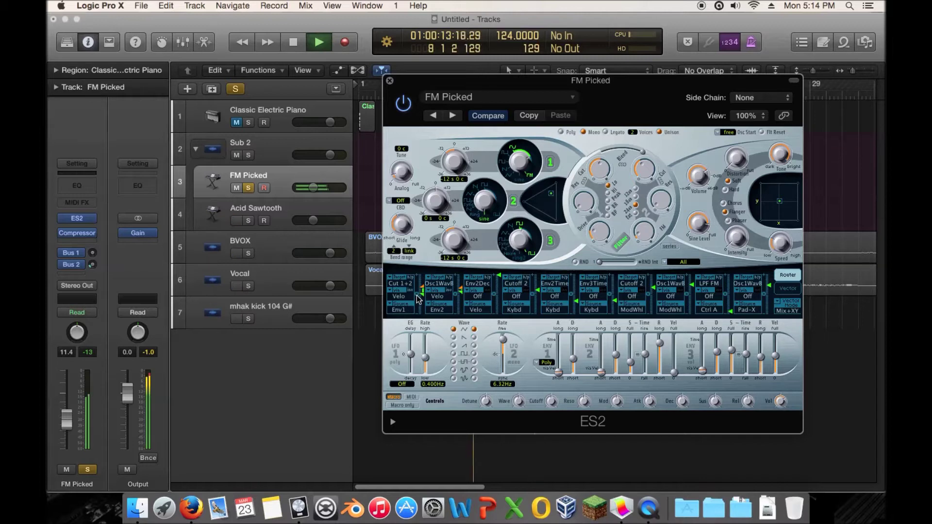
# Try lowering the Osc1Wave modulation amount to 0.12, with a longer Envelope 3 attack and a shorter Envelope 2 decay
pyautogui.moveTo(423, 299)
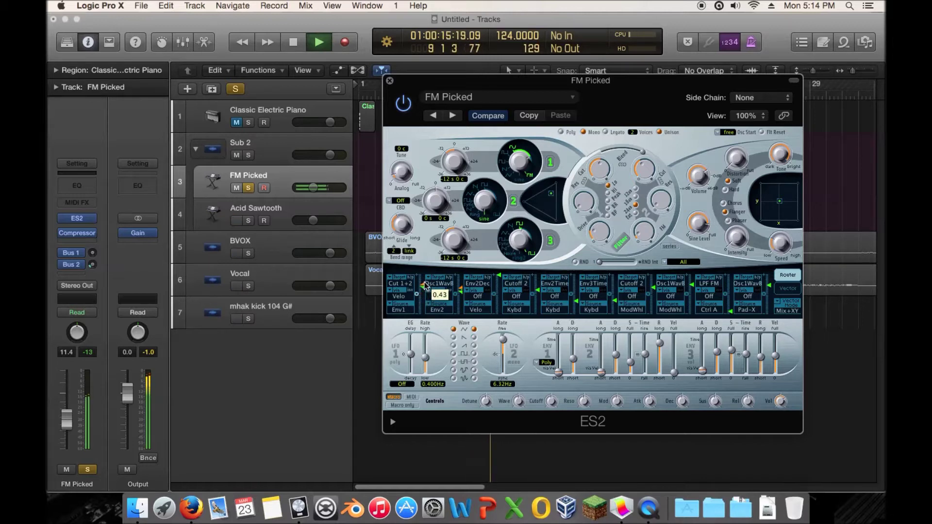
pyautogui.moveTo(426, 280); pyautogui.dragTo(424, 301)
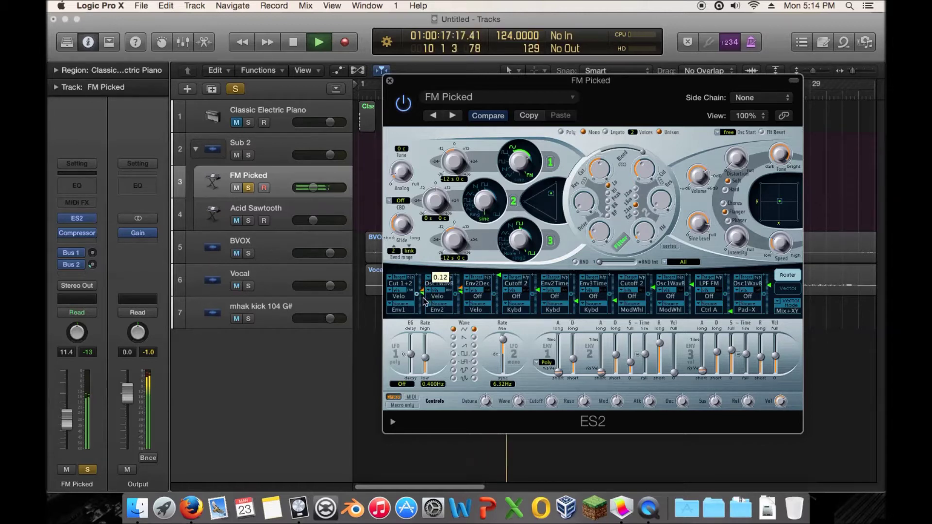
pyautogui.moveTo(704, 376); pyautogui.dragTo(703, 370)
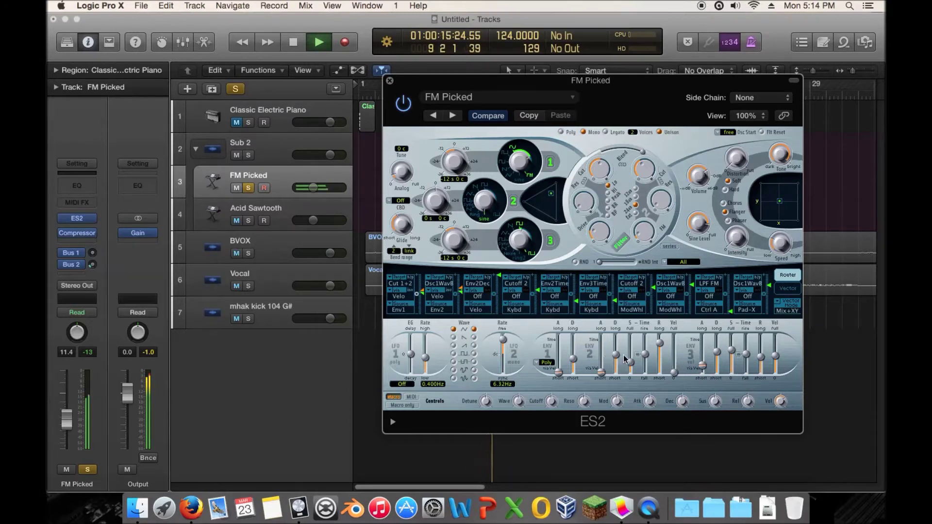
pyautogui.moveTo(616, 355); pyautogui.dragTo(621, 368)
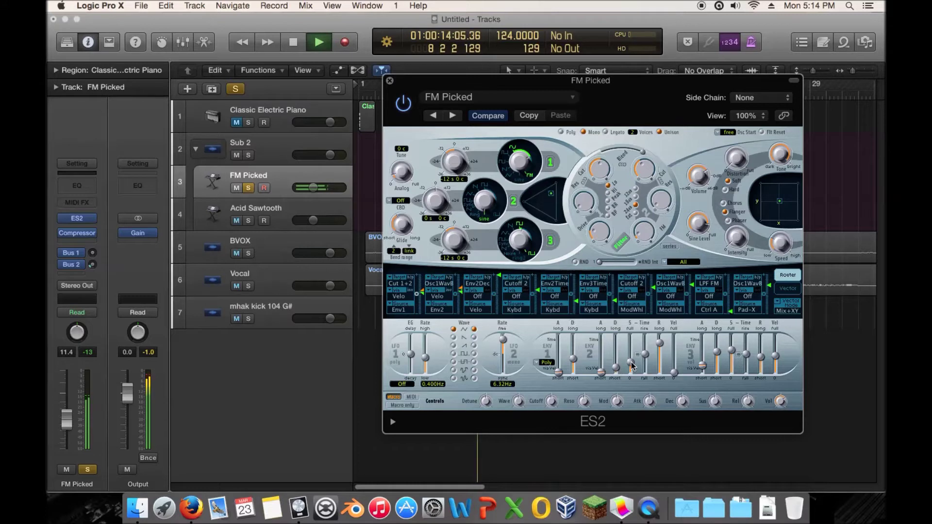
# Compare the ES2 edits with the saved sound, adjust the Envelope 3 attack, then close the synth and unsolo FM Picked
pyautogui.click(250, 186)
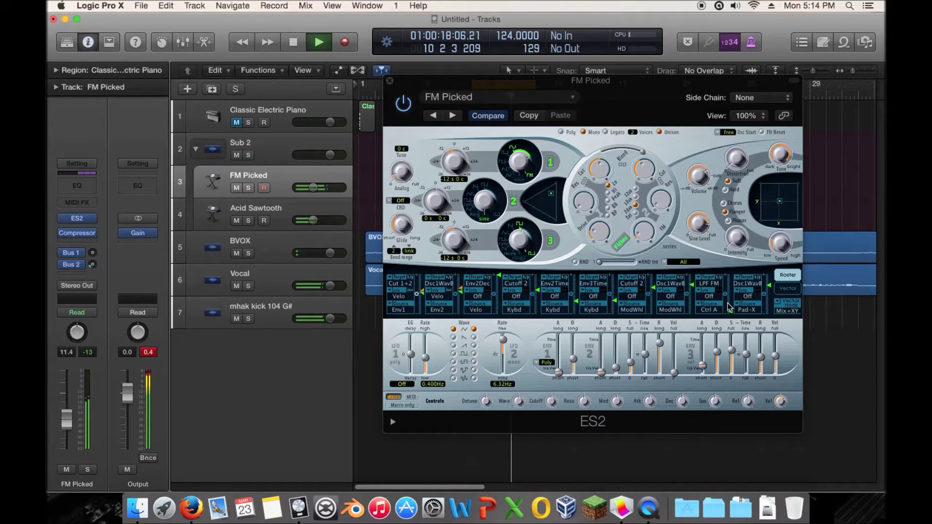
pyautogui.click(496, 116)
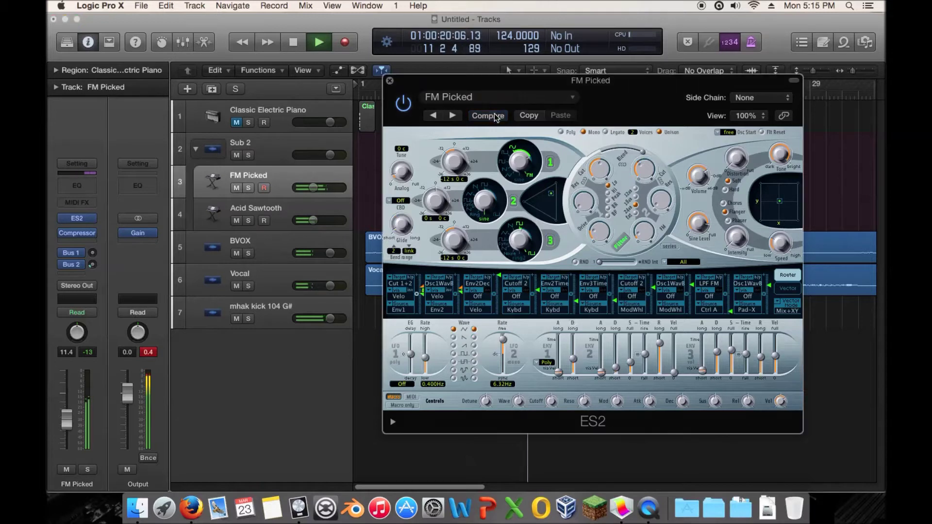
pyautogui.click(249, 189)
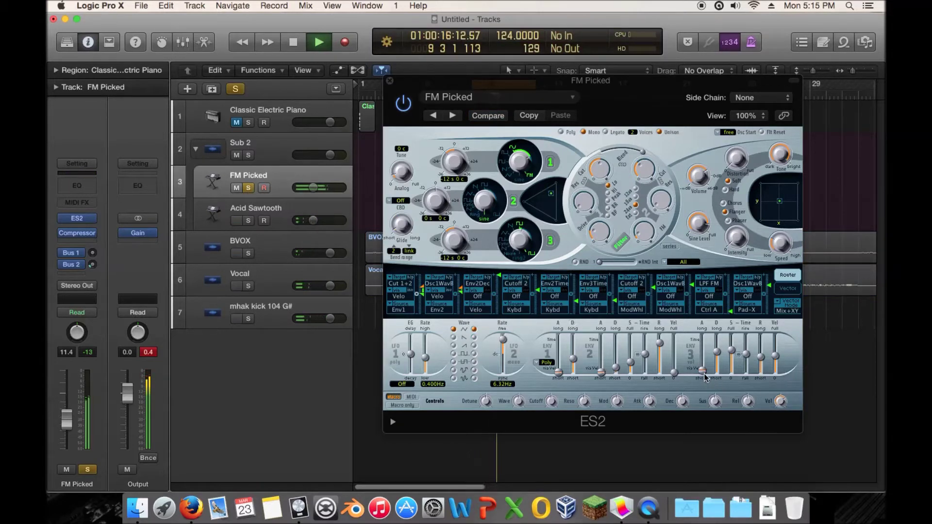
pyautogui.moveTo(705, 374); pyautogui.dragTo(705, 372)
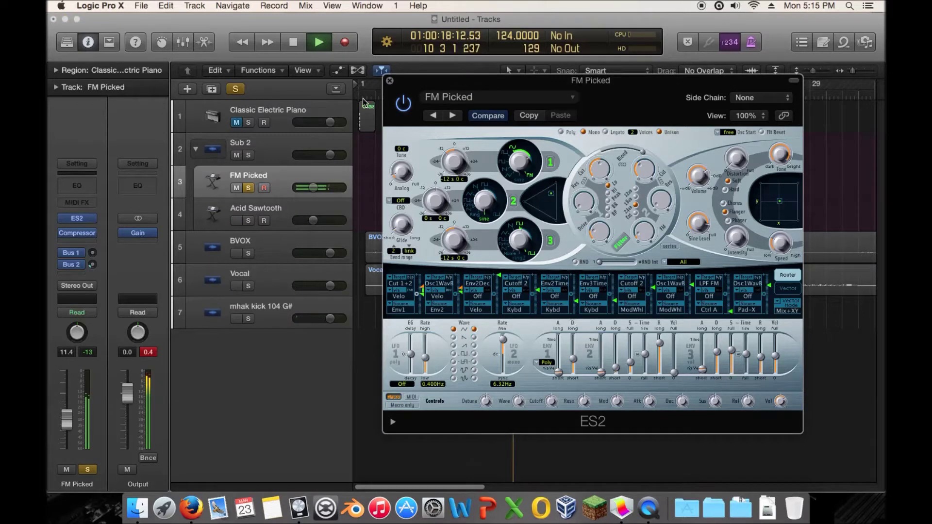
pyautogui.click(389, 81)
pyautogui.click(248, 188)
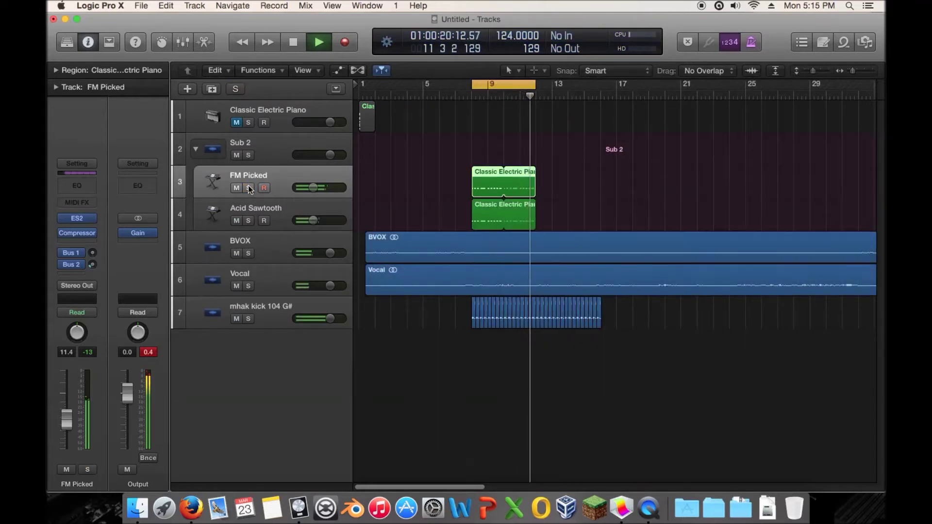
# Turn off the cycle, play from just before bar 8, and mute the FM Picked and Acid Sawtooth tracks
pyautogui.click(488, 86)
pyautogui.click(465, 97)
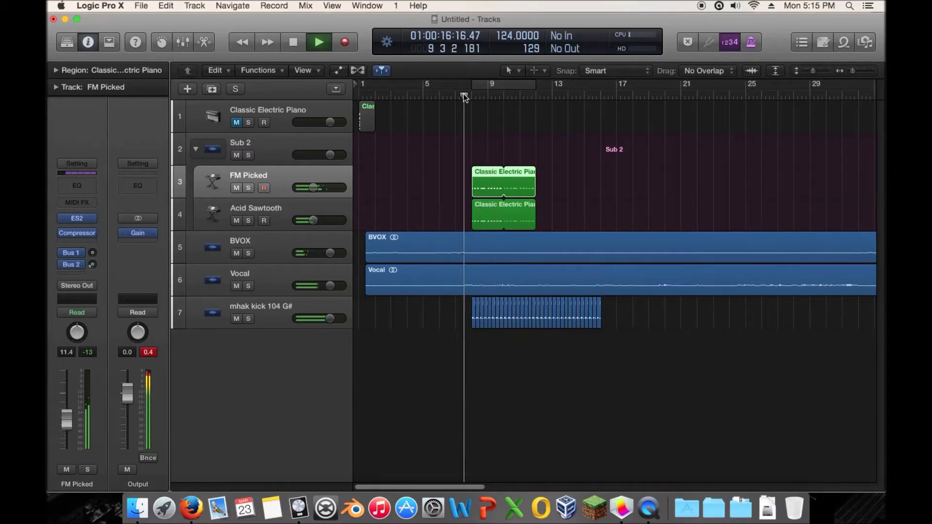
pyautogui.moveTo(236, 188); pyautogui.dragTo(235, 201)
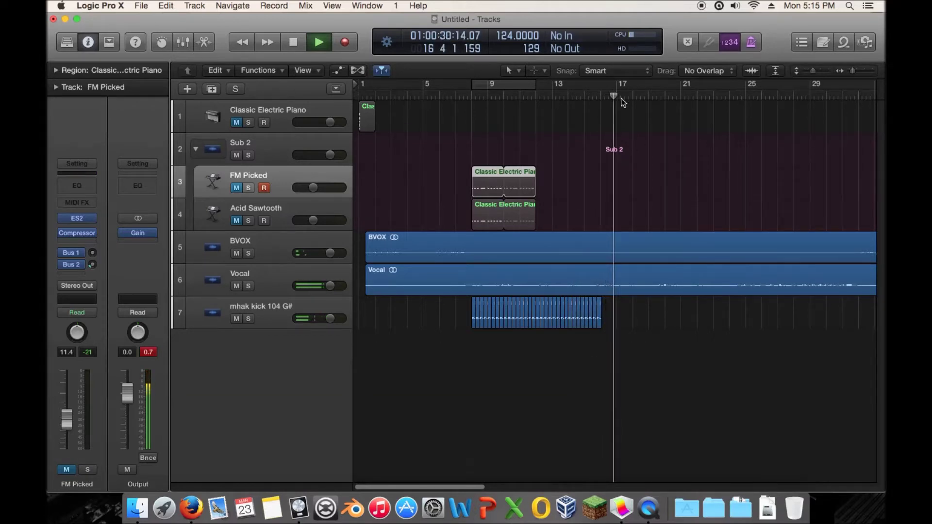
pyautogui.press('space')
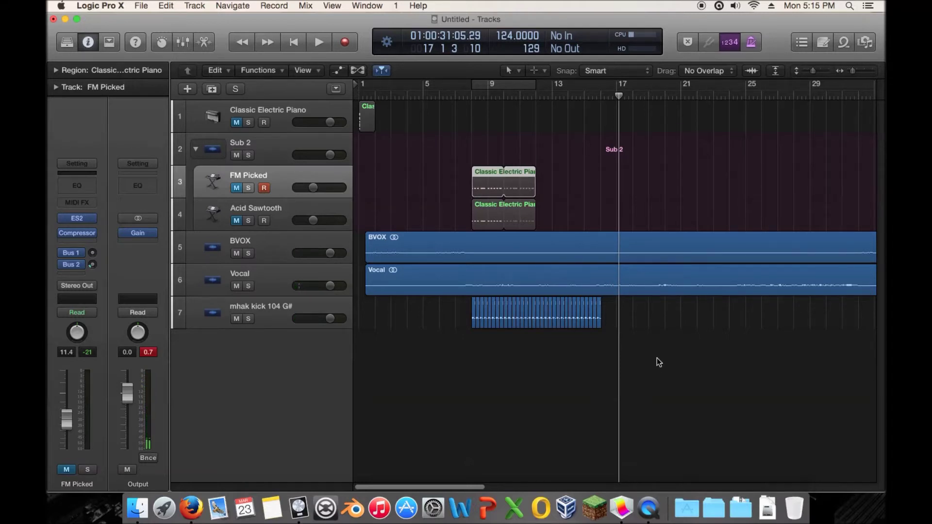
# Move the FM Picked and Acid Sawtooth regions to bar 1 and collapse the Sub 2 stack
pyautogui.moveTo(583, 167); pyautogui.dragTo(426, 224)
pyautogui.moveTo(488, 204); pyautogui.dragTo(377, 205)
pyautogui.click(595, 359)
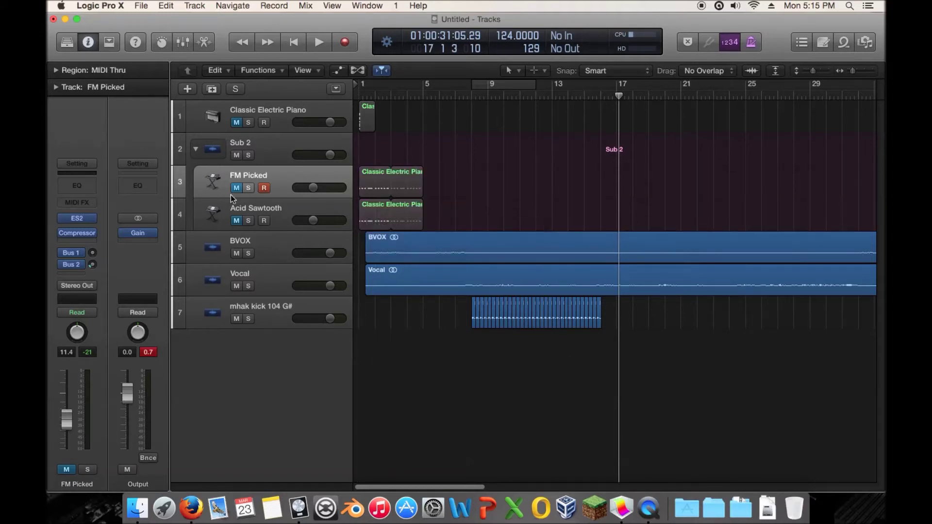
pyautogui.click(194, 150)
pyautogui.click(208, 124)
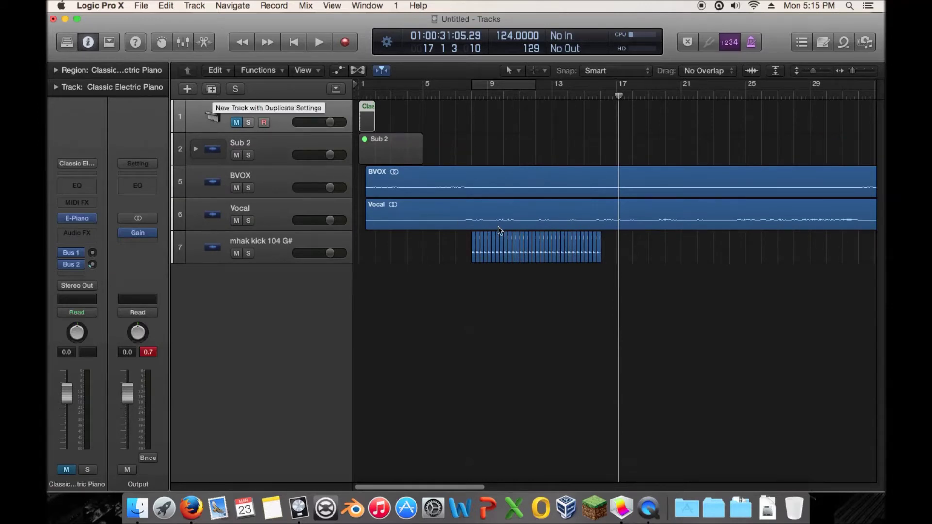
# Mute the mhak kick 104 G# track and create an empty MIDI region at bar 9 on Classic Electric Piano
pyautogui.moveTo(659, 252); pyautogui.dragTo(476, 245)
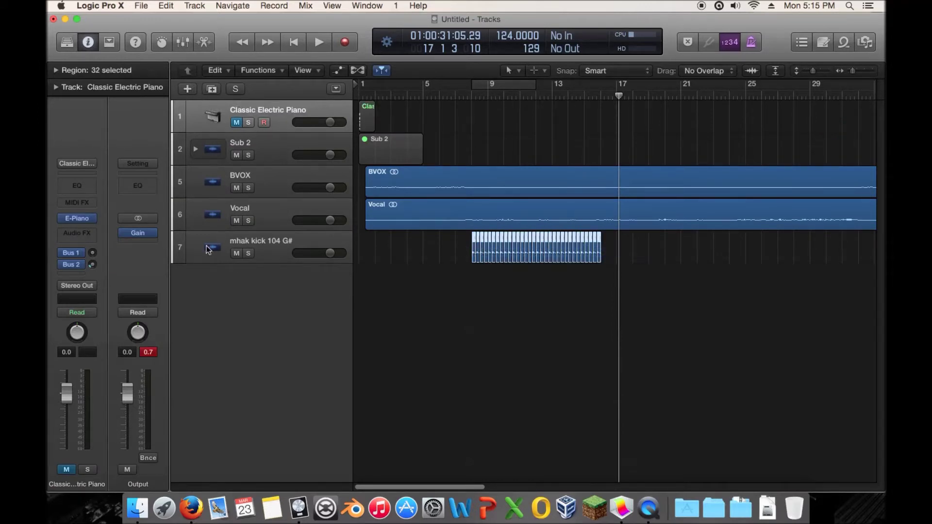
pyautogui.click(239, 253)
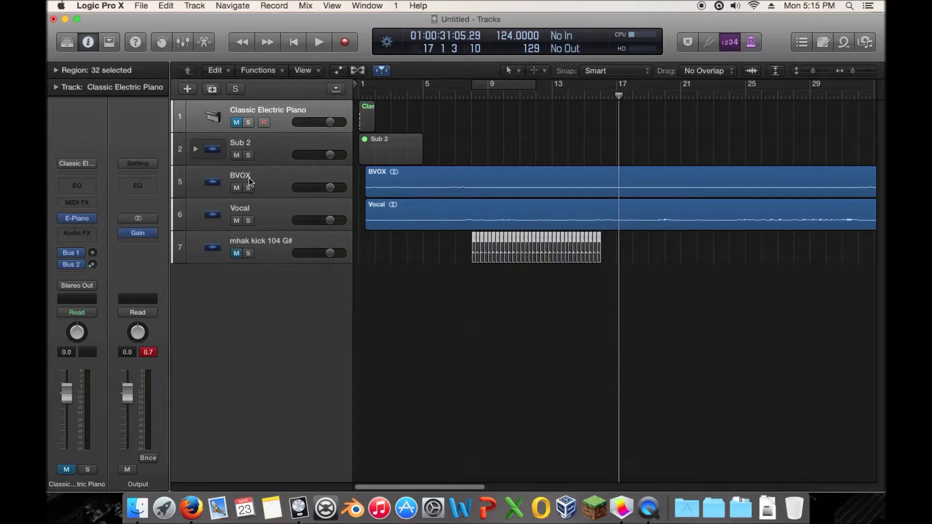
pyautogui.rightClick(495, 121)
pyautogui.click(514, 124)
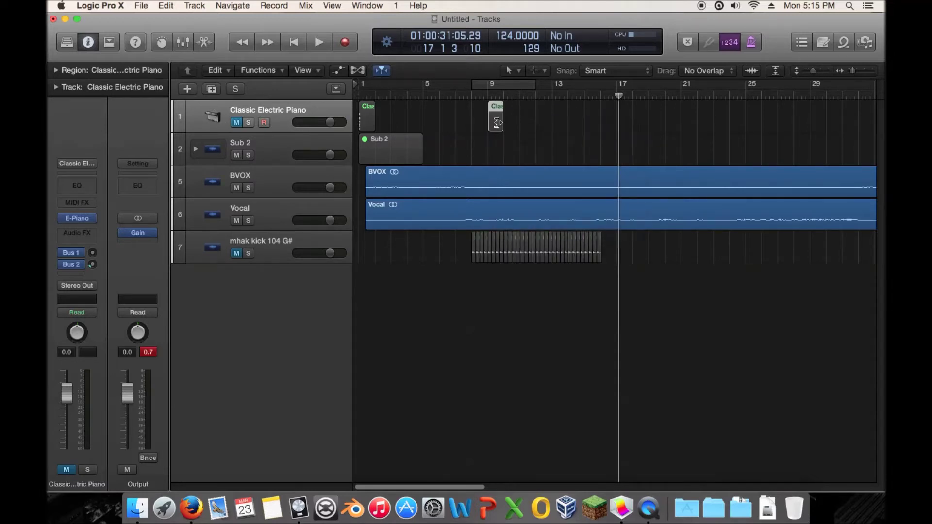
# Move the empty Classic Electric Piano region to start at bar 8 and open it in the Piano Roll
pyautogui.click(485, 96)
pyautogui.press('space')
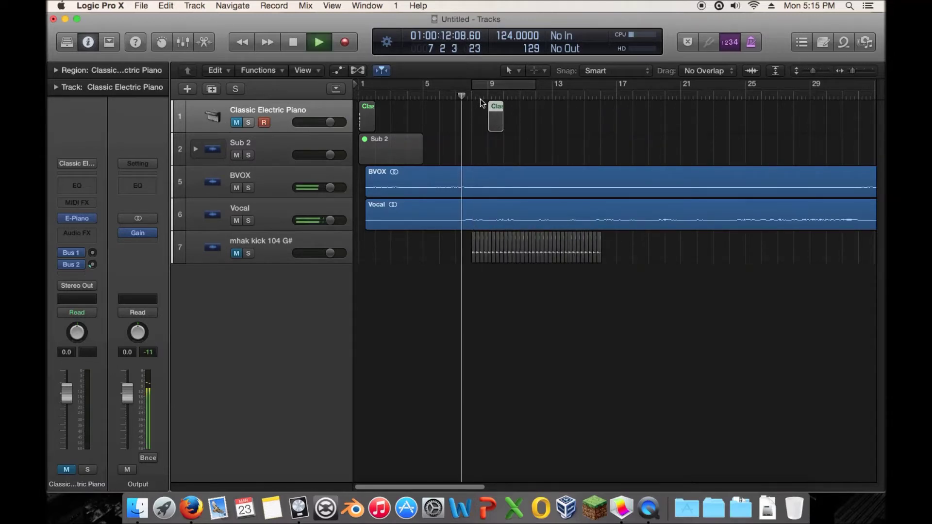
pyautogui.press('space')
pyautogui.moveTo(494, 112); pyautogui.dragTo(478, 115)
pyautogui.doubleClick(487, 118)
pyautogui.press('p')
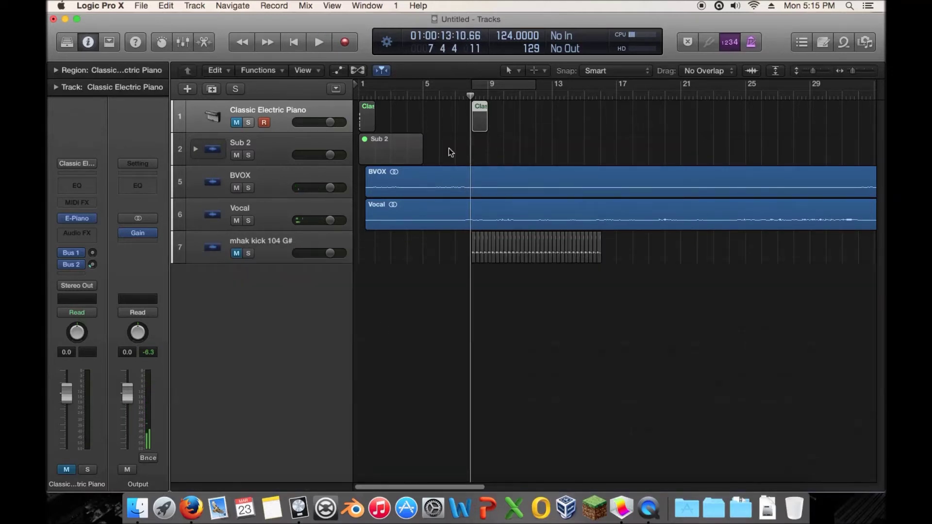
pyautogui.doubleClick(481, 120)
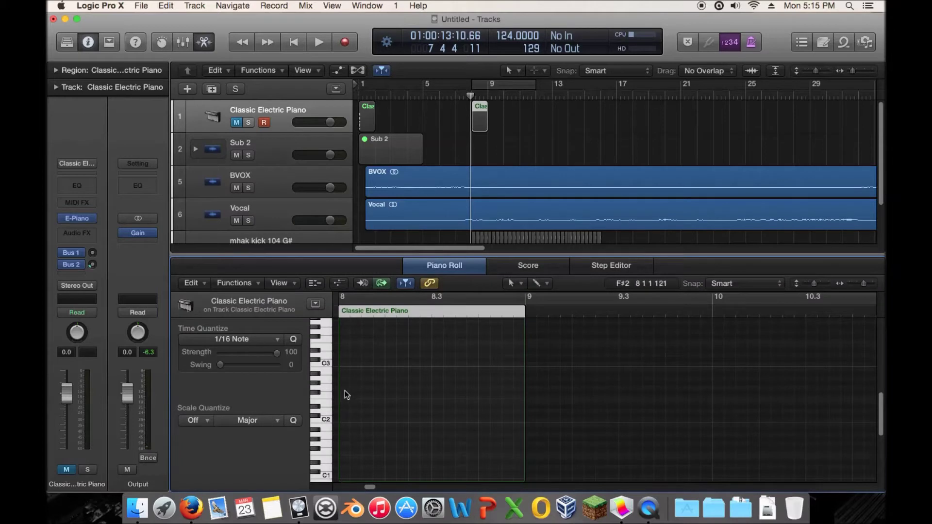
# Unmute Classic Electric Piano and enter short notes A2, C3 and E3 an eighth note apart from bar 8, then audition them
pyautogui.moveTo(346, 379); pyautogui.dragTo(345, 378)
pyautogui.click(236, 122)
pyautogui.click(353, 364)
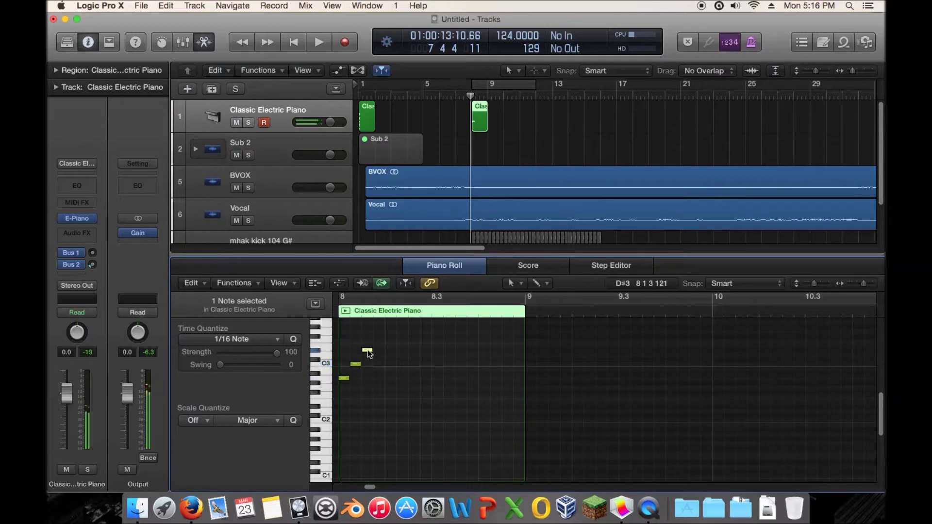
pyautogui.moveTo(368, 346); pyautogui.dragTo(367, 346)
pyautogui.moveTo(347, 392)
pyautogui.mouseDown()
pyautogui.moveTo(374, 345)
pyautogui.moveTo(367, 365)
pyautogui.moveTo(376, 345)
pyautogui.moveTo(392, 346)
pyautogui.mouseUp()
pyautogui.click(361, 388)
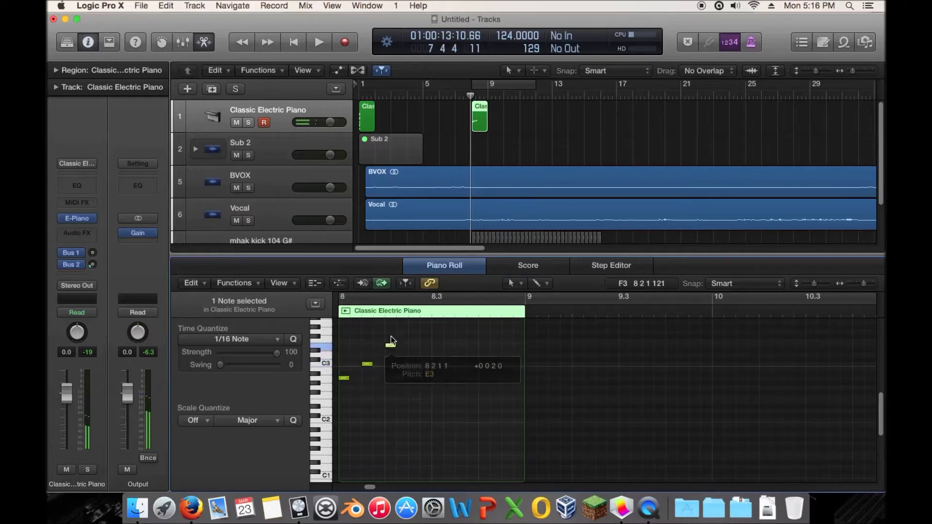
pyautogui.press('space')
pyautogui.press('space')
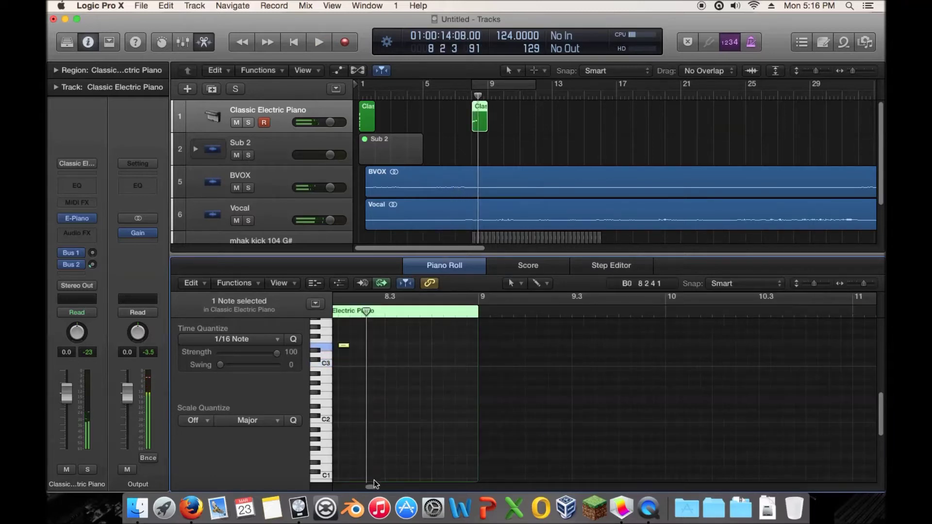
# Space the C3 and E3 notes three sixteenths apart, turn the cycle back on, and play the result
pyautogui.hscroll(-5, 368, 487)
pyautogui.moveTo(437, 365); pyautogui.dragTo(481, 349)
pyautogui.press('space')
pyautogui.press('space')
pyautogui.click(486, 86)
pyautogui.press('space')
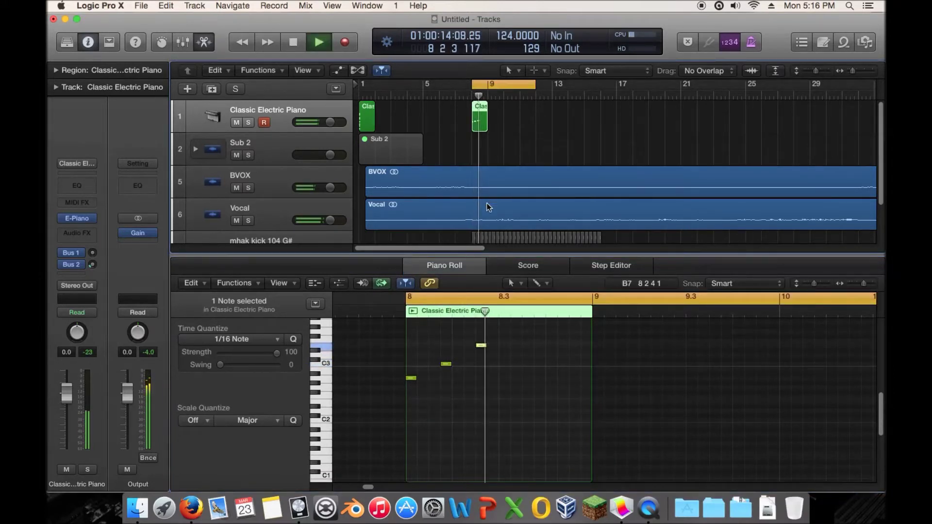
pyautogui.press('space')
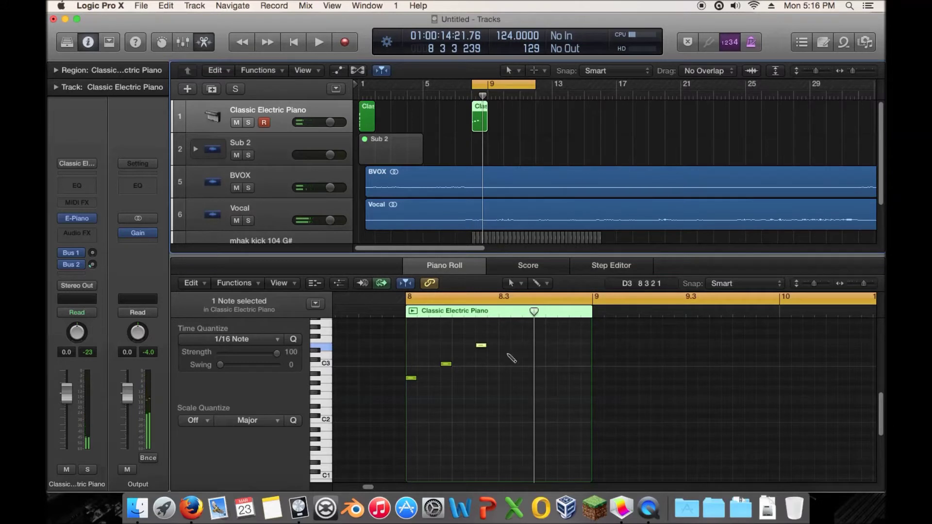
# Continue the bar 8 pattern after the E3 note with C3 and A2, each three sixteenths apart, and play it
pyautogui.click(505, 364)
pyautogui.click(524, 379)
pyautogui.moveTo(527, 379); pyautogui.dragTo(514, 364)
pyautogui.press('space')
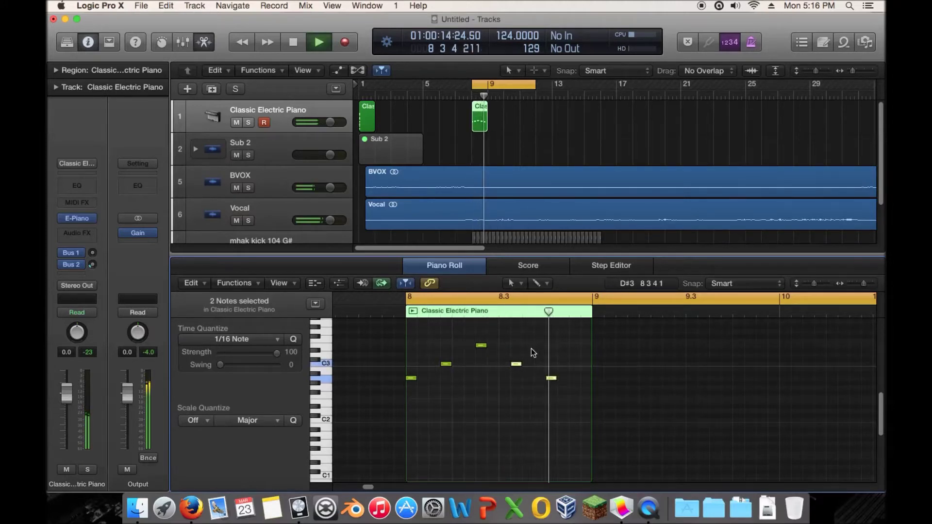
pyautogui.press('space')
# Create an empty one-bar MIDI region at bar 9 on Classic Electric Piano and show it in the Piano Roll
pyautogui.rightClick(494, 119)
pyautogui.click(516, 124)
pyautogui.click(482, 123)
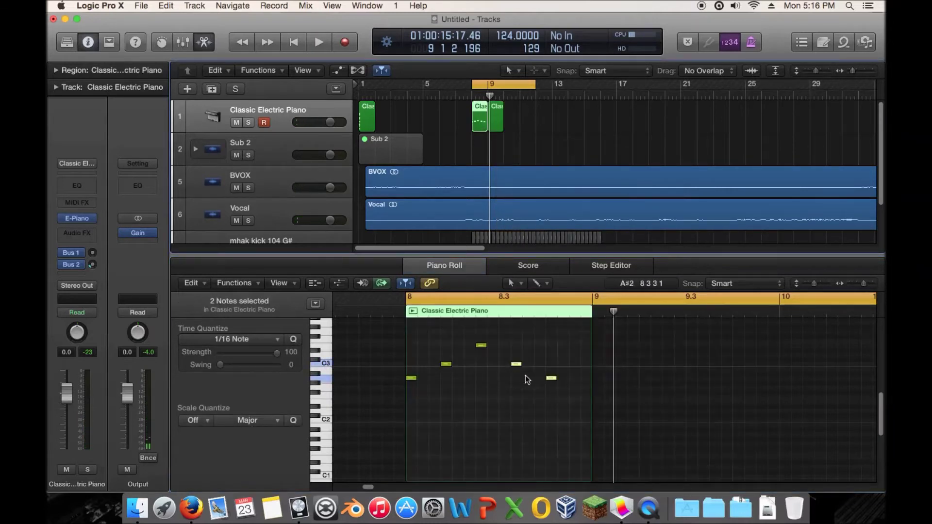
pyautogui.click(498, 119)
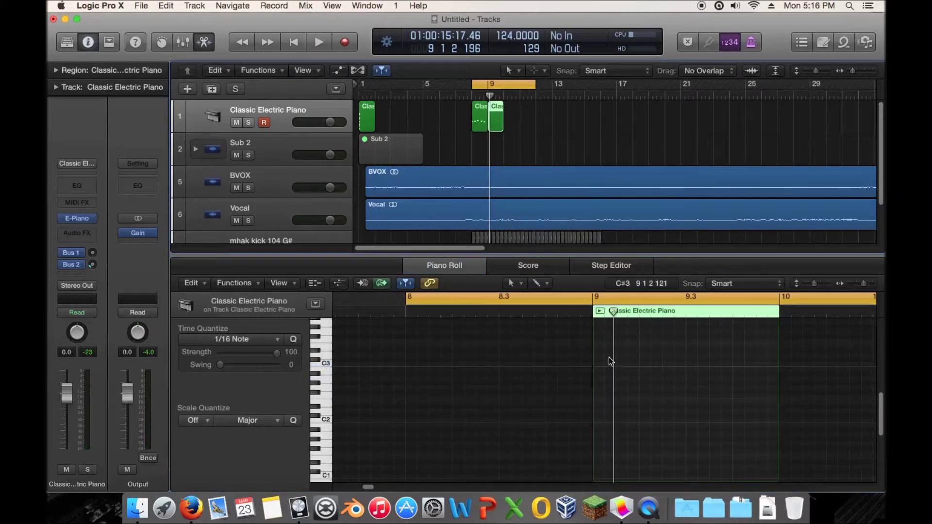
# Enter short notes E3, C#3, B2, A2 and B2 three sixteenths apart from the start of bar 9
pyautogui.keyDown('super'); pyautogui.click(600, 332); pyautogui.keyUp('super')
pyautogui.moveTo(600, 332)
pyautogui.mouseDown()
pyautogui.moveTo(599, 351)
pyautogui.moveTo(600, 339)
pyautogui.mouseUp()
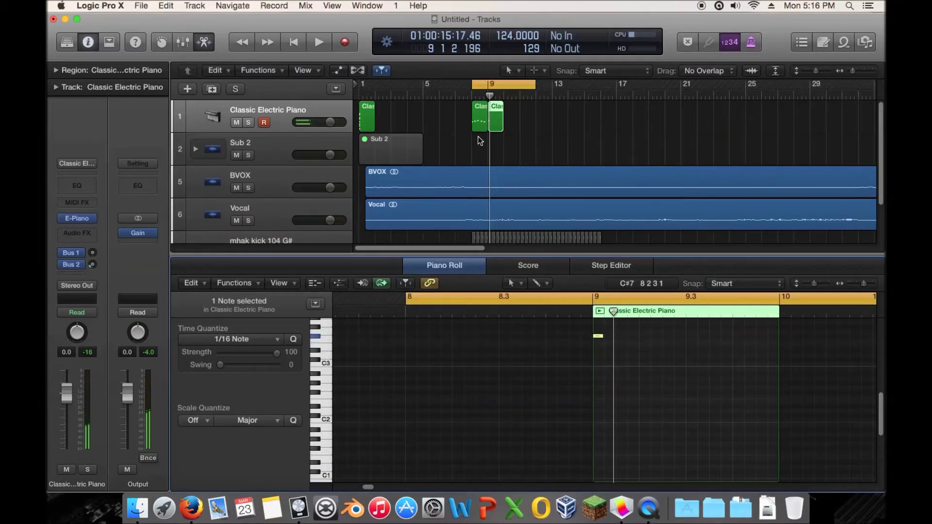
pyautogui.click(481, 114)
pyautogui.click(495, 121)
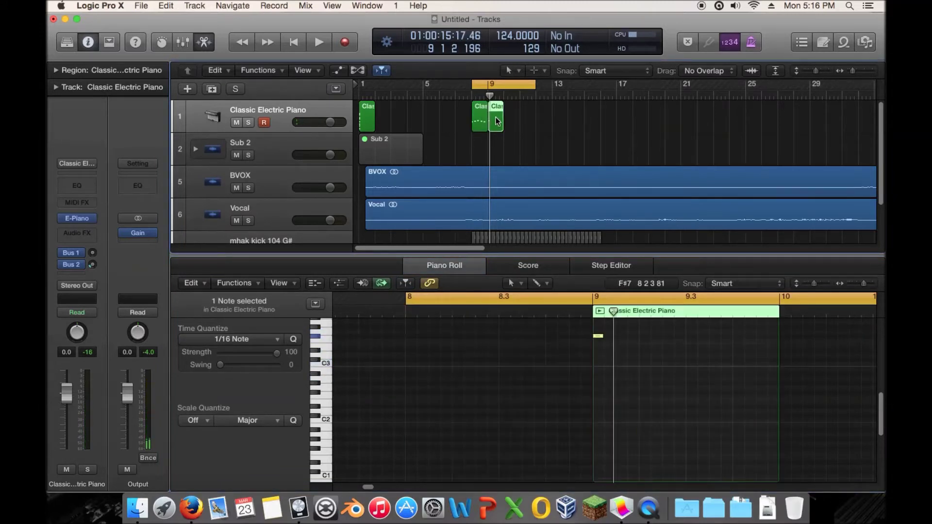
pyautogui.moveTo(598, 338); pyautogui.dragTo(669, 369)
pyautogui.click(656, 368)
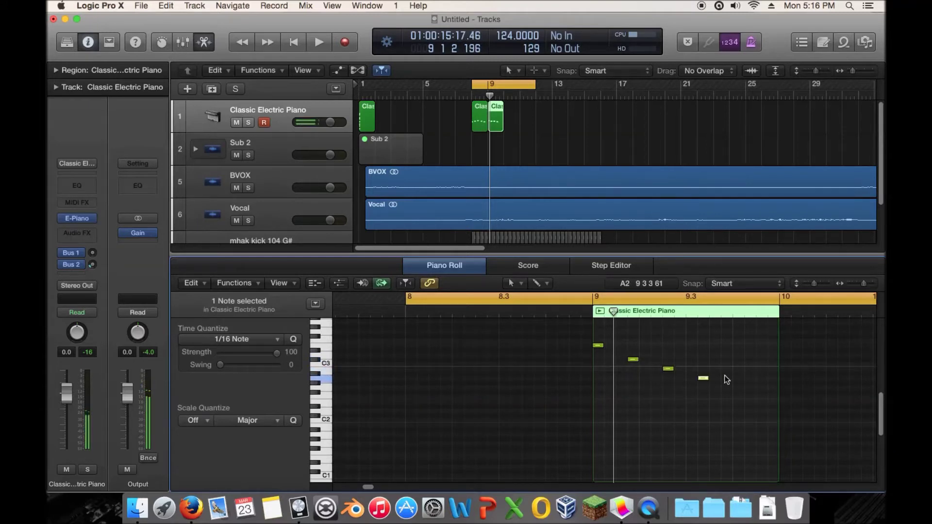
pyautogui.moveTo(740, 365); pyautogui.dragTo(740, 369)
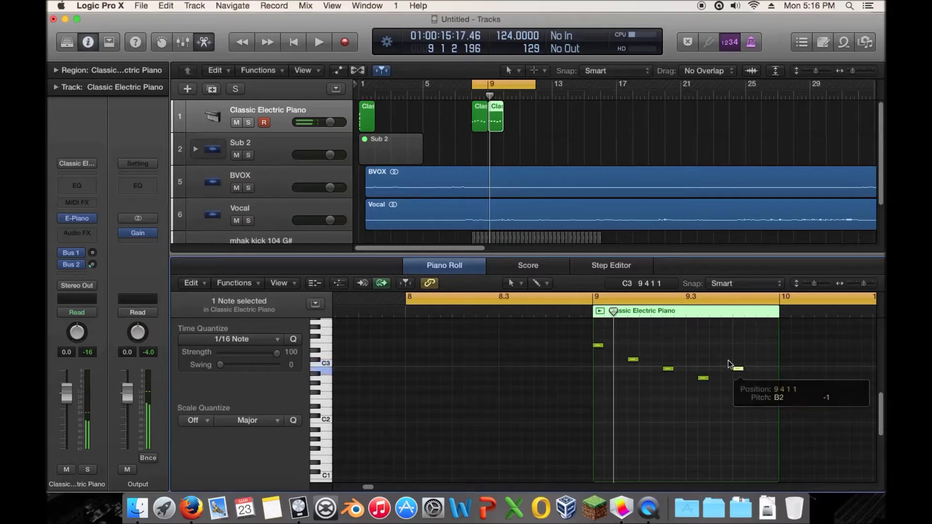
# Audition the two-bar melody, lower the second note of bar 9 to C3, and replay it
pyautogui.press('space')
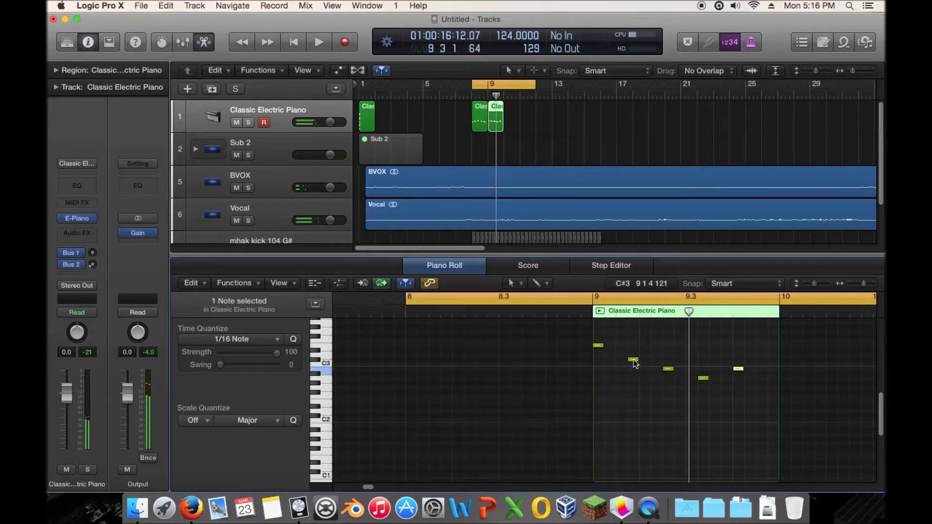
pyautogui.moveTo(636, 364)
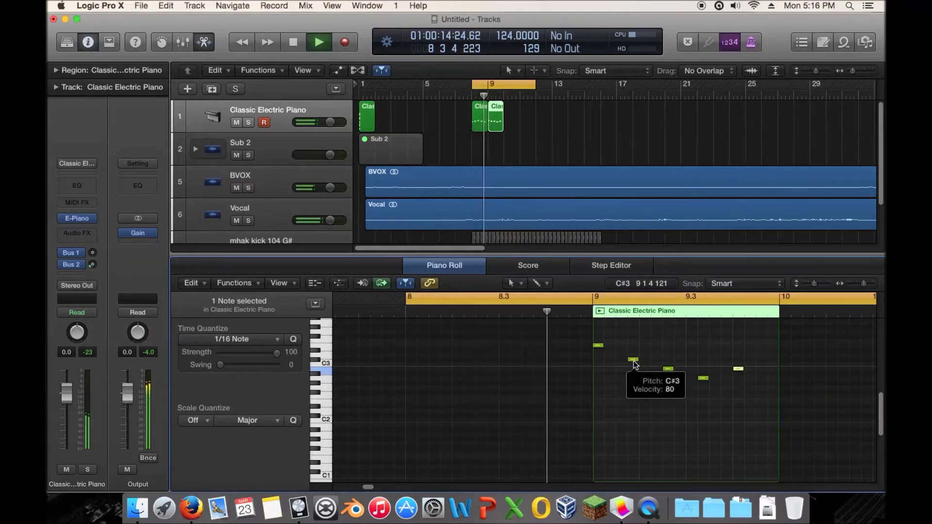
pyautogui.press('space')
pyautogui.moveTo(636, 364); pyautogui.dragTo(636, 369)
pyautogui.press('space')
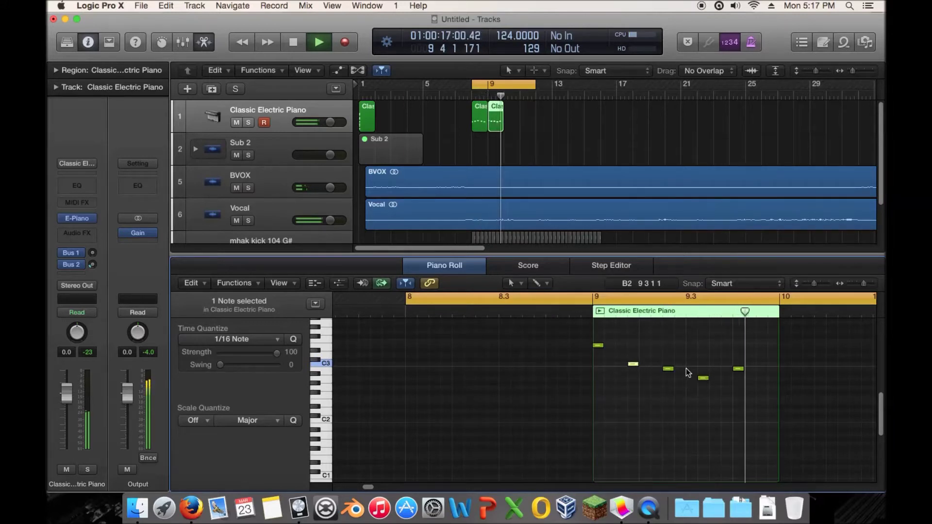
pyautogui.press('space')
pyautogui.press('space')
# Join the Classic Electric Piano regions at bars 8 and 9, loop the joined region to bar 12, and play it
pyautogui.keyDown('shift'); pyautogui.click(480, 118); pyautogui.keyUp('shift')
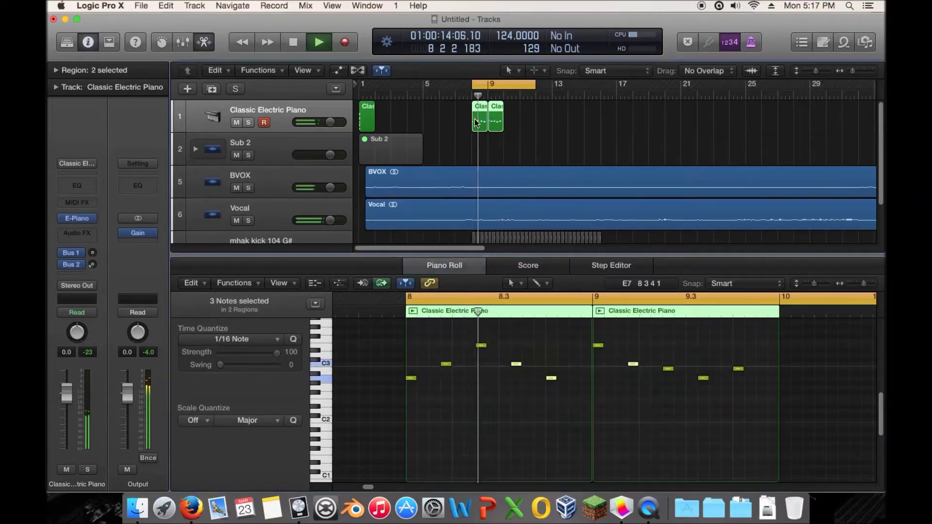
pyautogui.rightClick(494, 122)
pyautogui.click(523, 123)
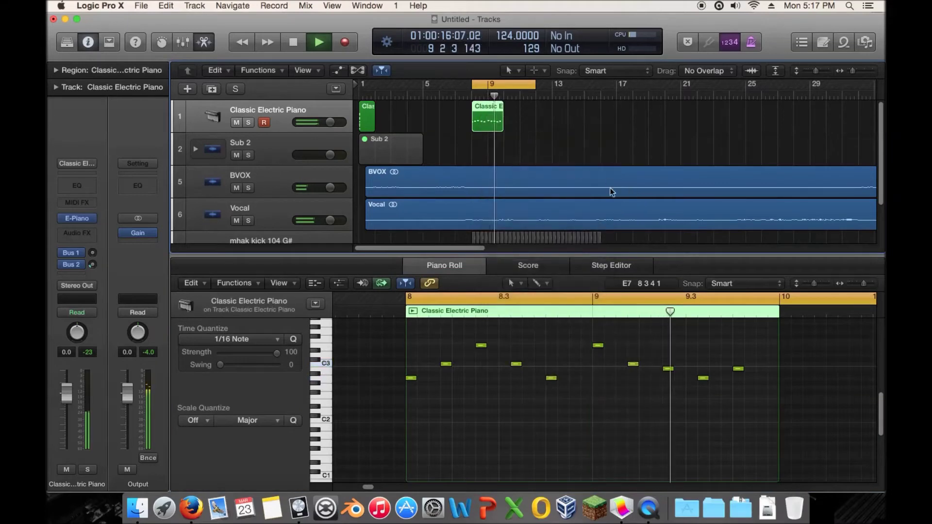
pyautogui.press('space')
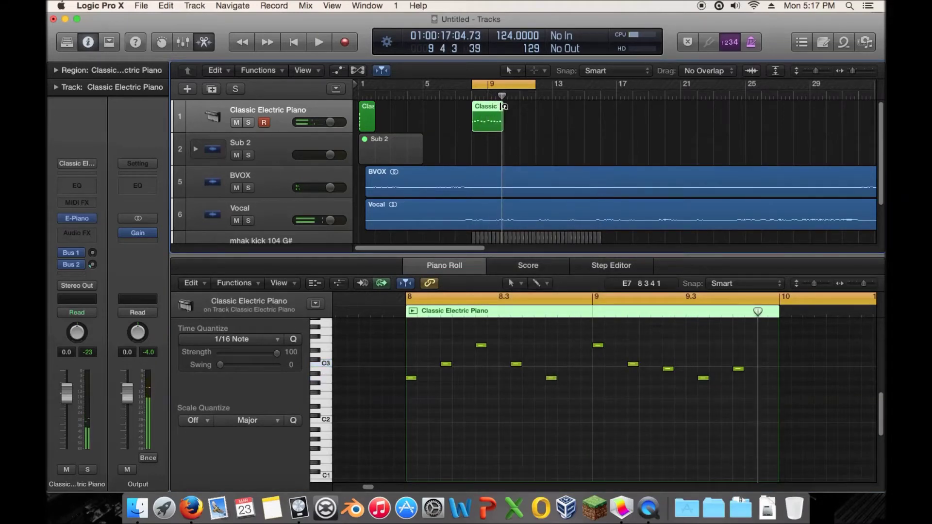
pyautogui.moveTo(504, 105); pyautogui.dragTo(536, 114)
pyautogui.press('space')
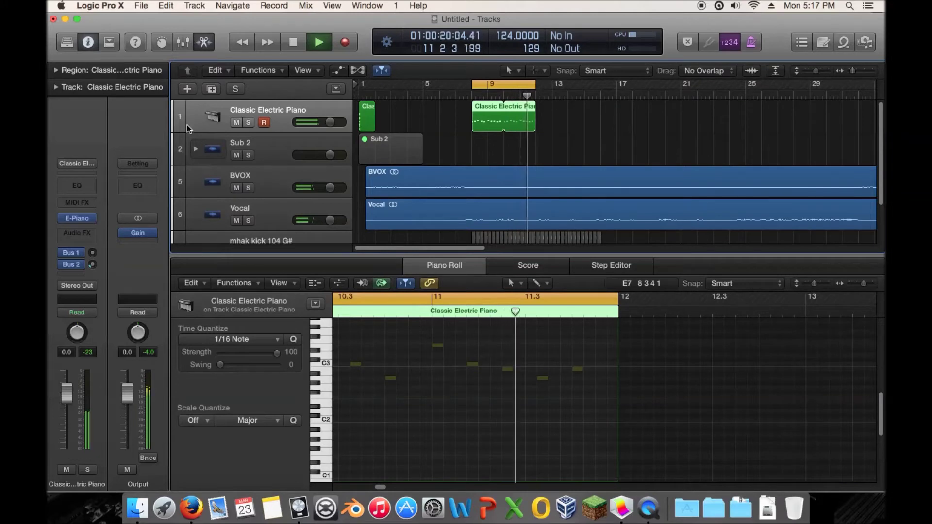
pyautogui.press('space')
# Open the Library at its top instrument categories and mute the Classic Electric Piano region at bar 1
pyautogui.click(65, 48)
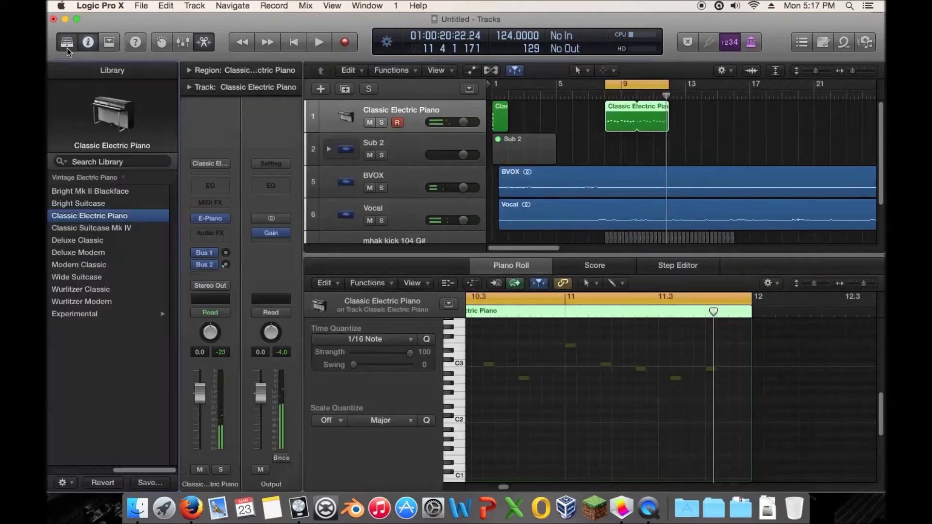
pyautogui.moveTo(144, 470); pyautogui.dragTo(48, 473)
pyautogui.moveTo(542, 110); pyautogui.dragTo(450, 114)
pyautogui.hotkey('ctrl', 'm')
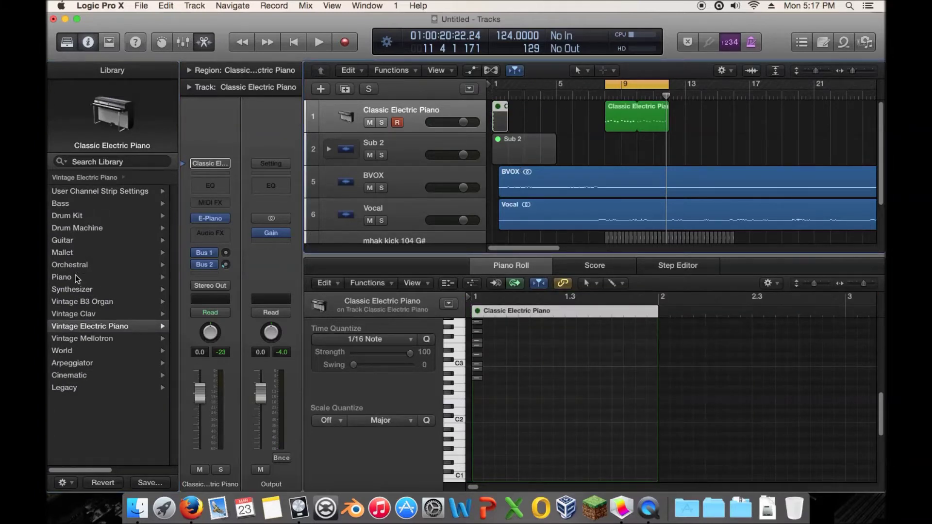
# Audition the Synthesizer Percussion patches from Abstract Mallets to Homemade Xylophone during playback and load Ethereal Mallets on the melody track
pyautogui.click(87, 288)
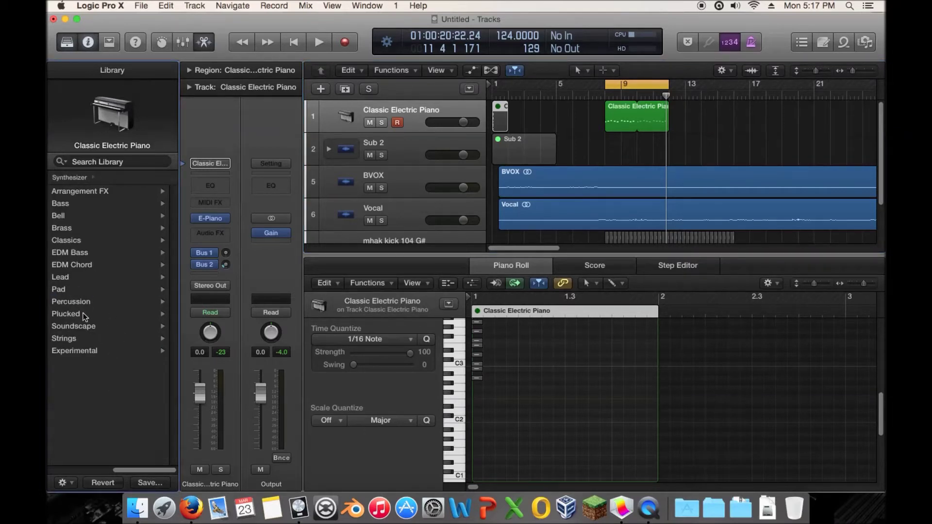
pyautogui.click(92, 303)
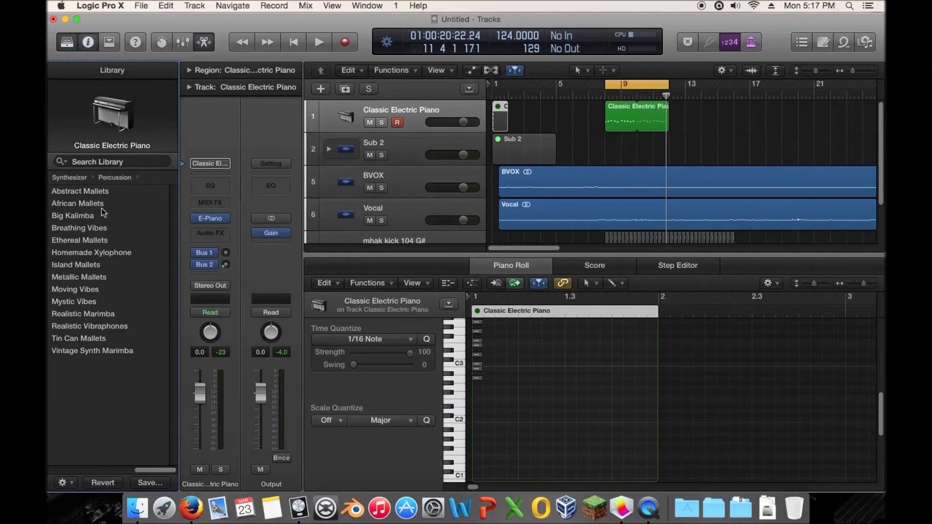
pyautogui.click(98, 190)
pyautogui.press('space')
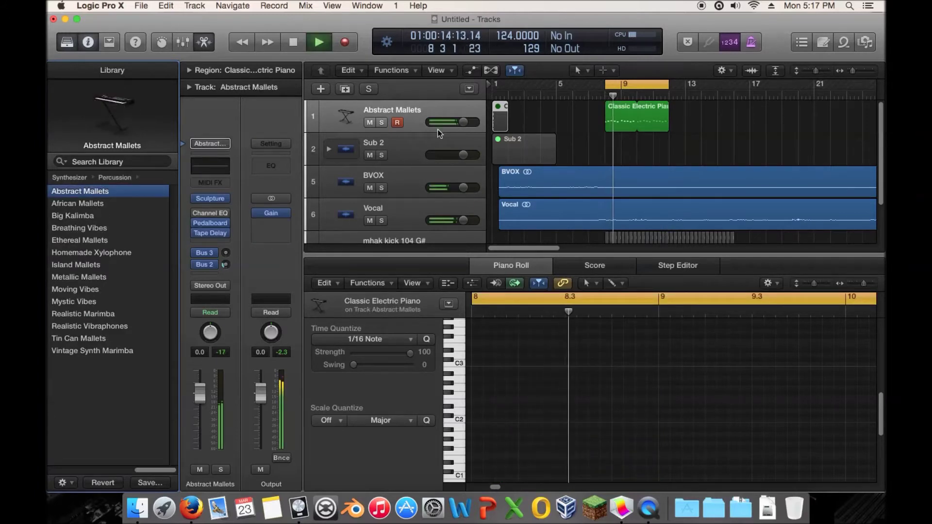
pyautogui.click(74, 206)
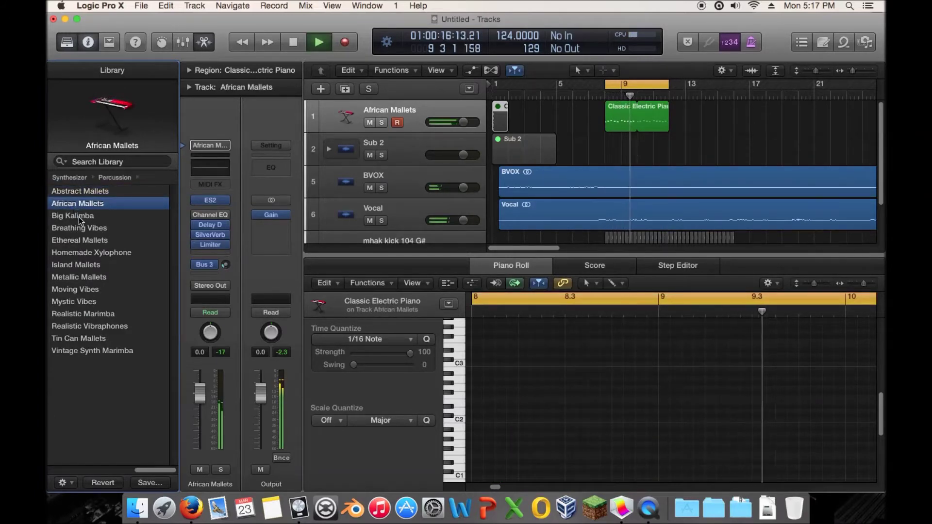
pyautogui.click(78, 217)
pyautogui.click(92, 229)
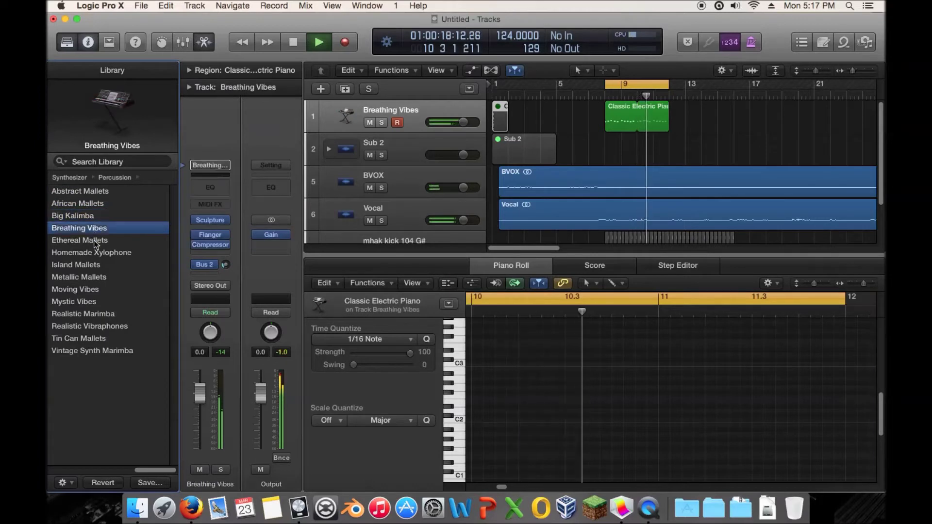
pyautogui.click(94, 240)
pyautogui.click(98, 252)
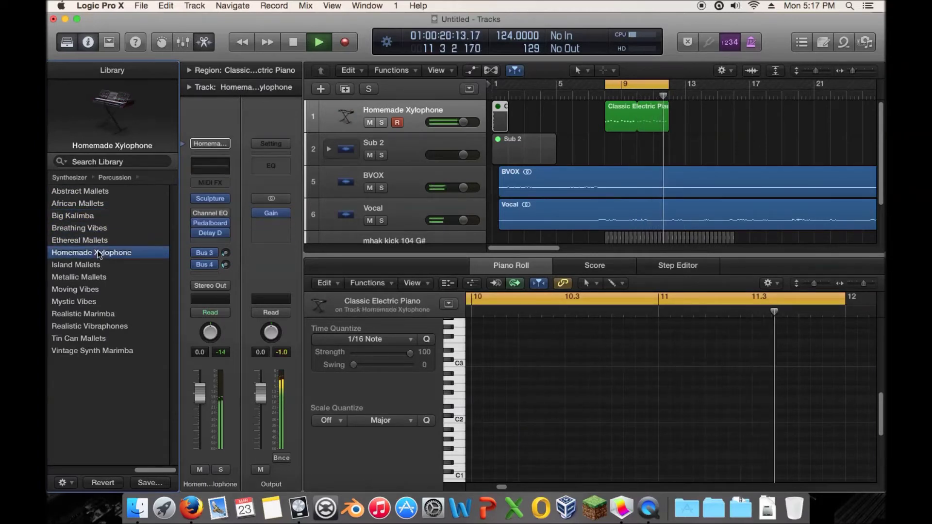
pyautogui.click(97, 242)
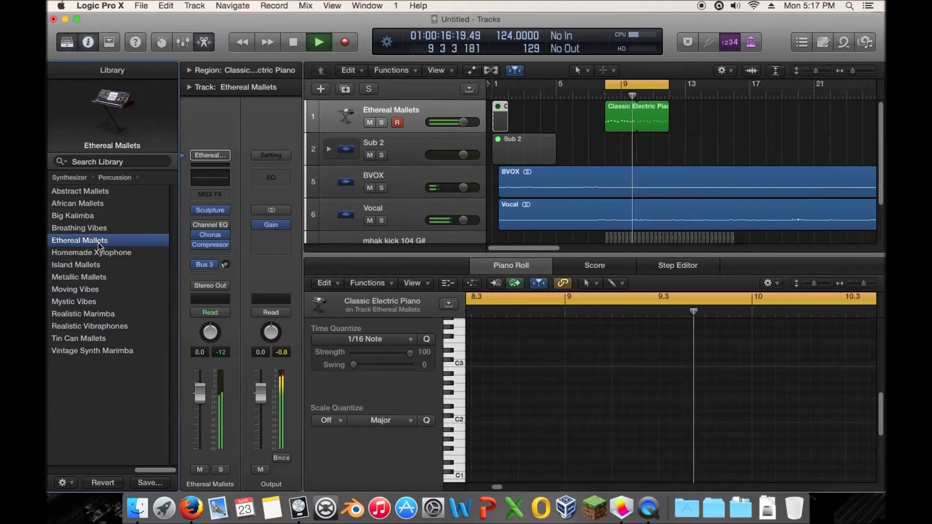
# Lower the Ethereal Mallets track volume to -4.6 dB and solo the track
pyautogui.moveTo(464, 121); pyautogui.dragTo(454, 122)
pyautogui.click(382, 122)
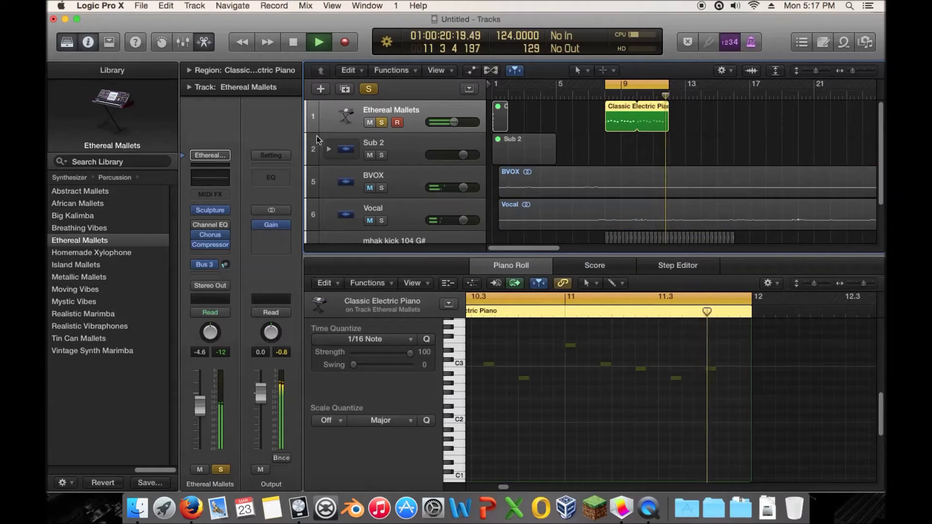
# Insert a stereo Sample Delay on Ethereal Mallets and set its right delay to about 606 samples
pyautogui.click(220, 252)
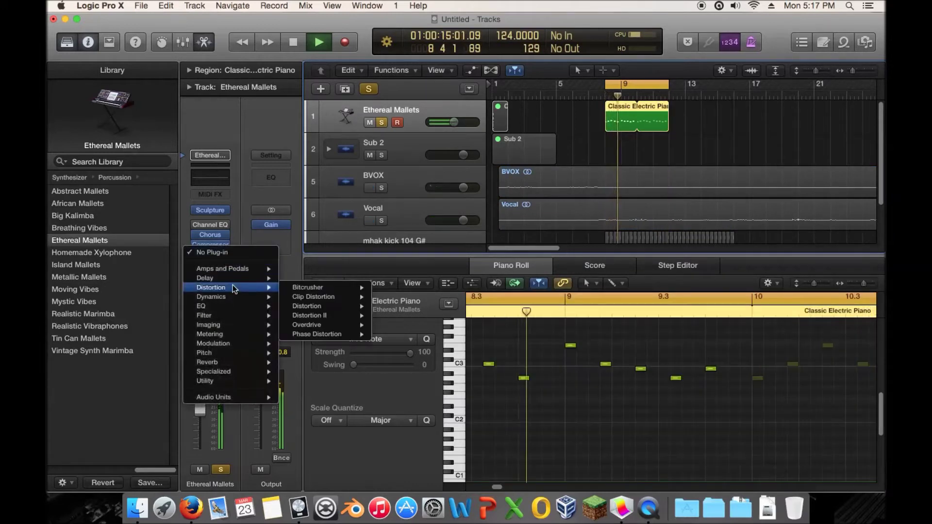
pyautogui.moveTo(242, 290)
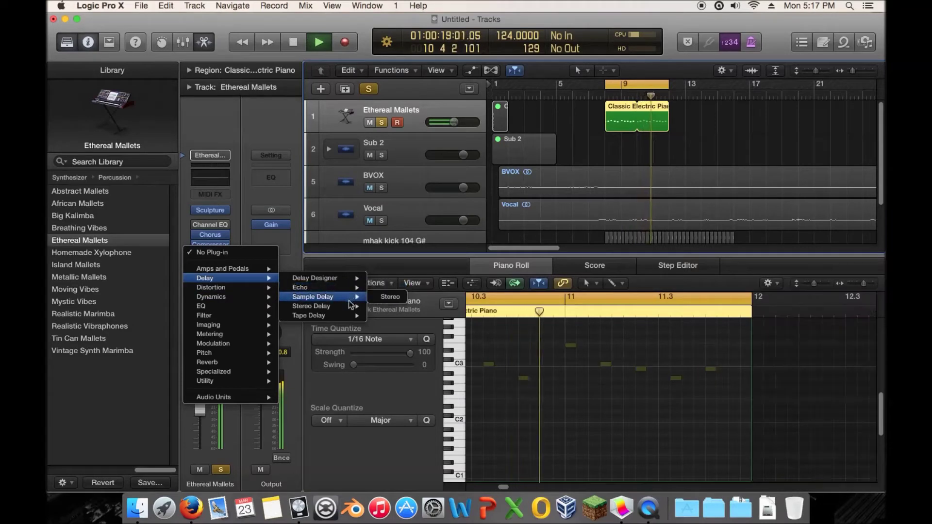
pyautogui.moveTo(359, 281)
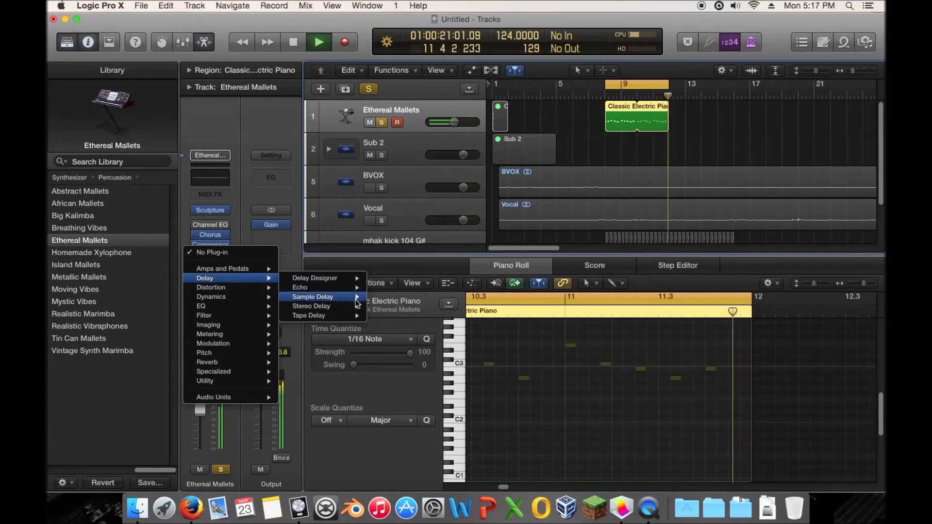
pyautogui.click(383, 298)
pyautogui.moveTo(270, 147); pyautogui.dragTo(274, 147)
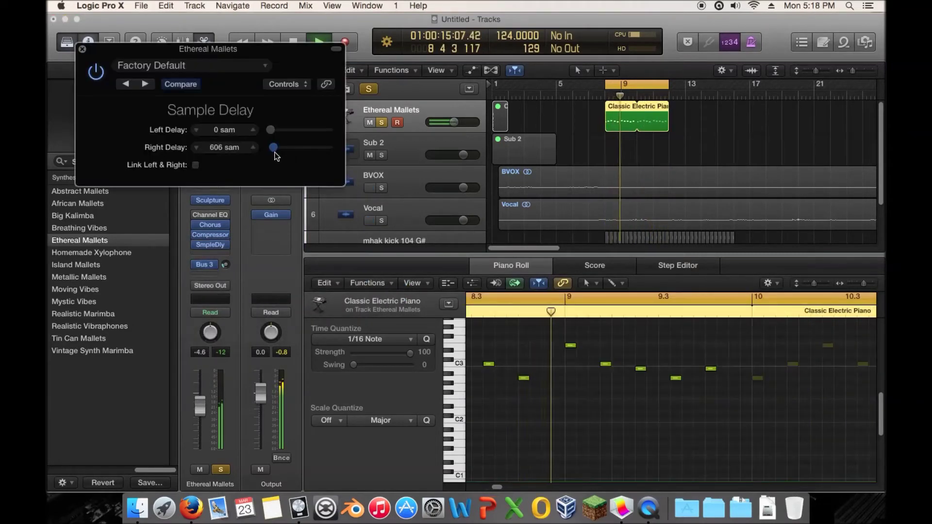
pyautogui.click(82, 49)
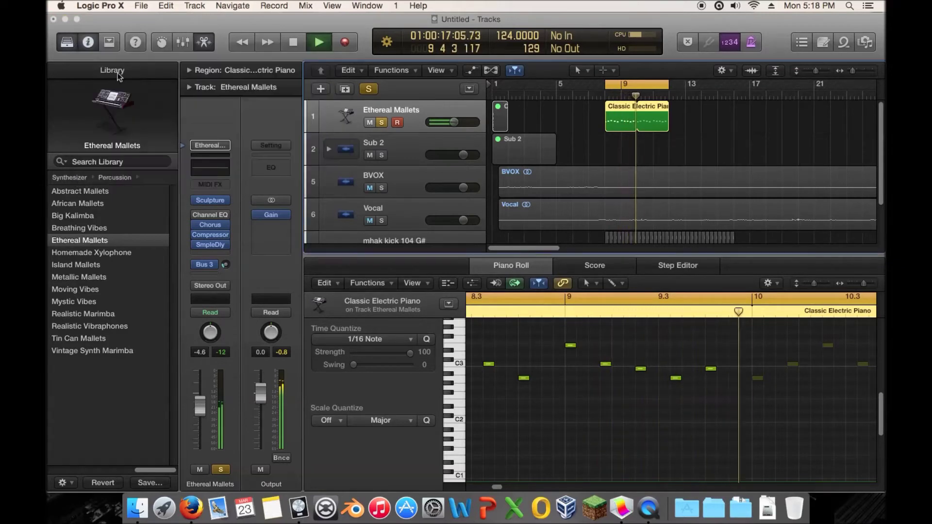
# End the Ethereal Mallets solo, and unmute the mhak kick 104 G# track with the Piano Roll closed
pyautogui.click(404, 143)
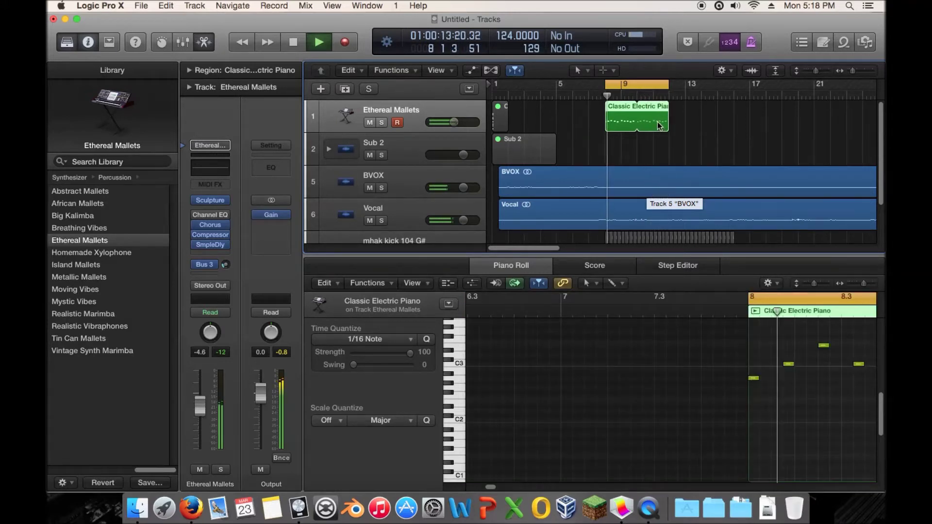
pyautogui.click(503, 265)
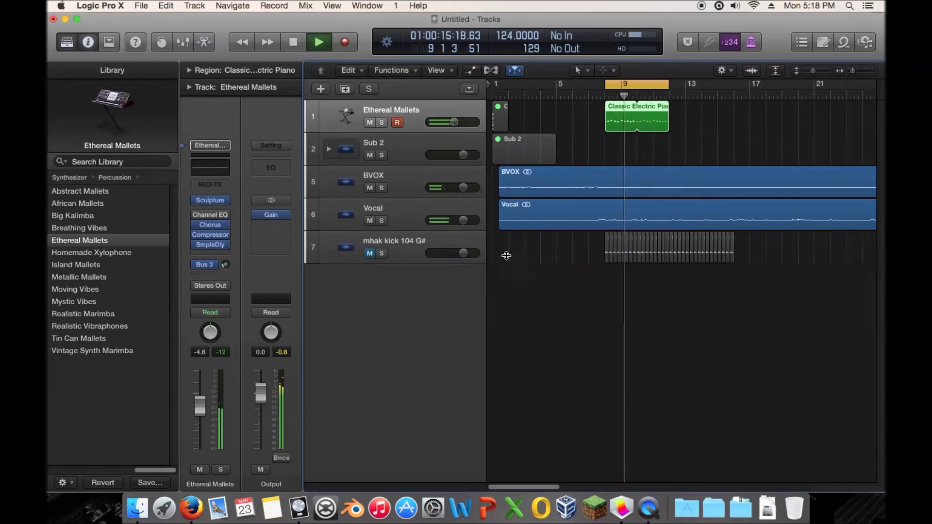
pyautogui.click(370, 254)
pyautogui.click(370, 253)
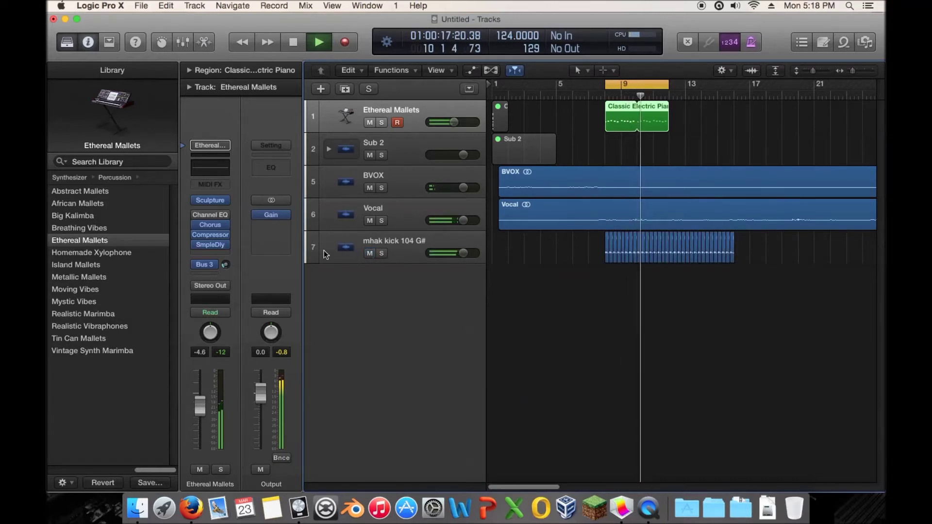
# Insert a stereo Compressor on Ethereal Mallets and set its side chain source to Bus 20
pyautogui.click(213, 253)
pyautogui.moveTo(325, 309)
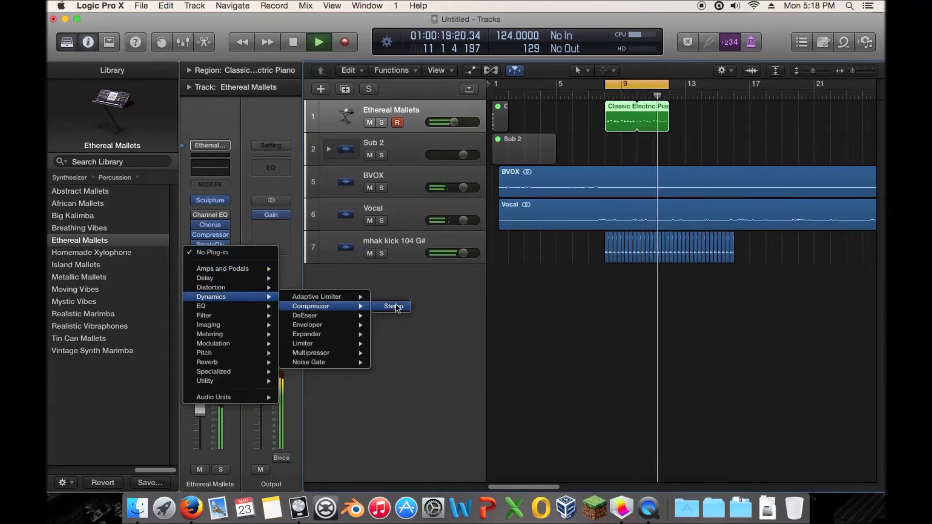
pyautogui.click(391, 306)
pyautogui.click(465, 70)
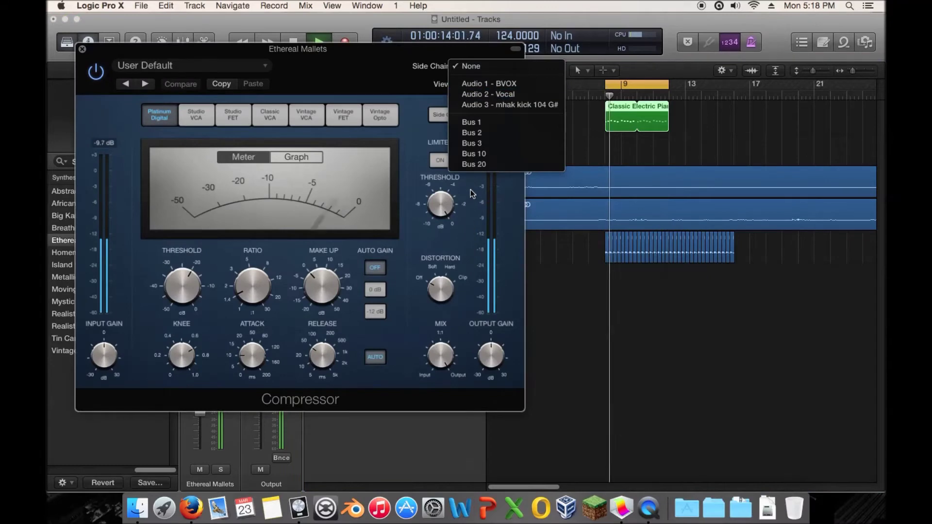
pyautogui.click(490, 165)
# Set the Compressor's circuit type to Vintage FET, show its side chain settings, and move its window clear of the track list
pyautogui.click(380, 118)
pyautogui.click(343, 115)
pyautogui.click(447, 115)
pyautogui.moveTo(277, 52); pyautogui.dragTo(744, 188)
# Check the Compressor settings on the FM Picked track, and close both the FM Picked and Ethereal Mallets Compressor windows
pyautogui.click(329, 149)
pyautogui.click(384, 176)
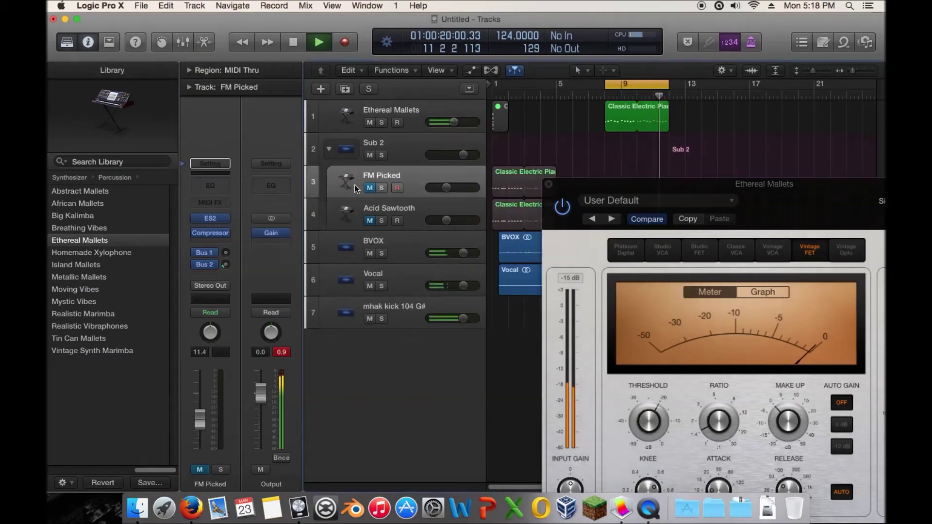
pyautogui.click(210, 234)
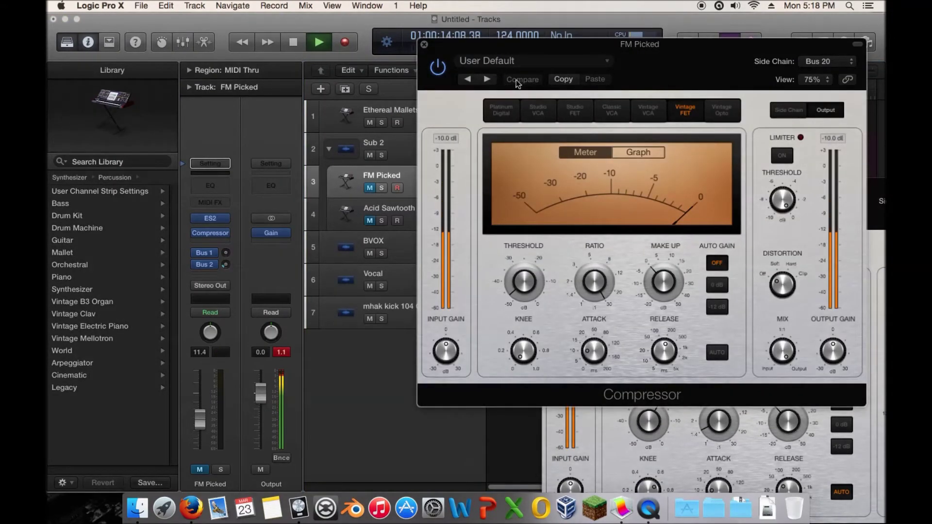
pyautogui.click(424, 45)
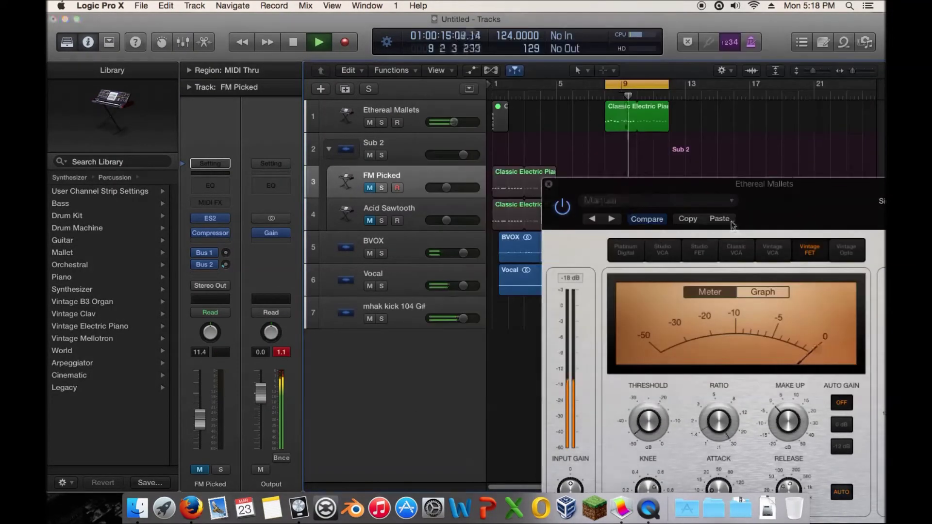
pyautogui.click(550, 185)
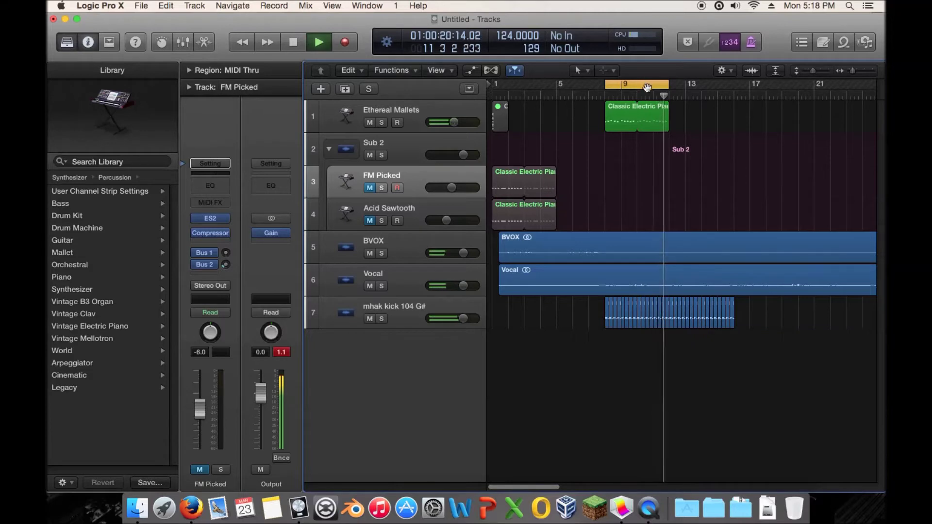
# Turn off the cycle range, play the arrangement briefly from bar 8, and stop playback
pyautogui.press('space')
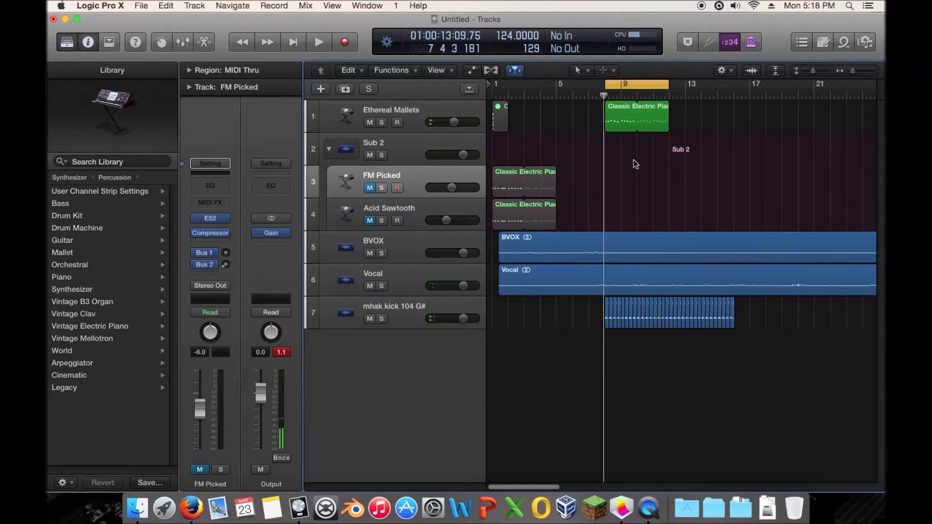
pyautogui.press('space')
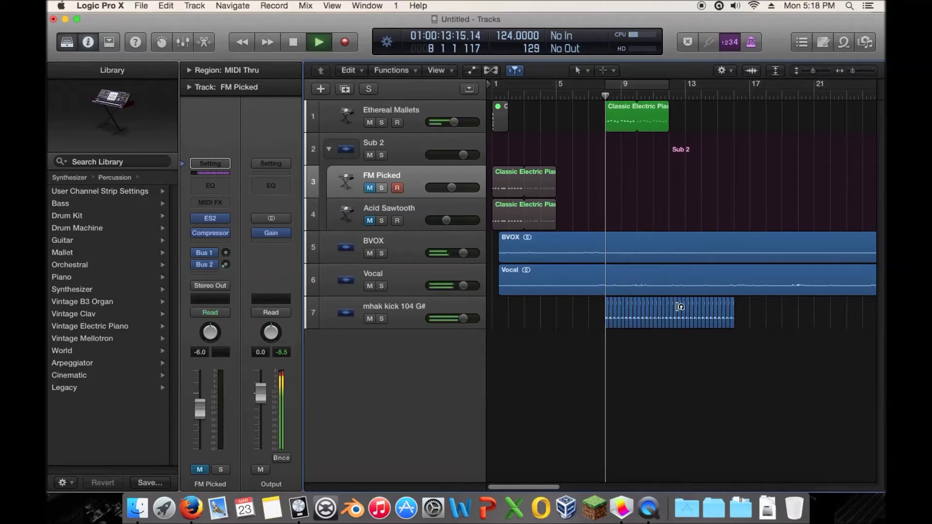
pyautogui.press('space')
# Browse the sample files to the Apple_Loops folder inside Progressive_Trance_Loops_&_Samples, Techno_&_Trance_Drums
pyautogui.click(864, 49)
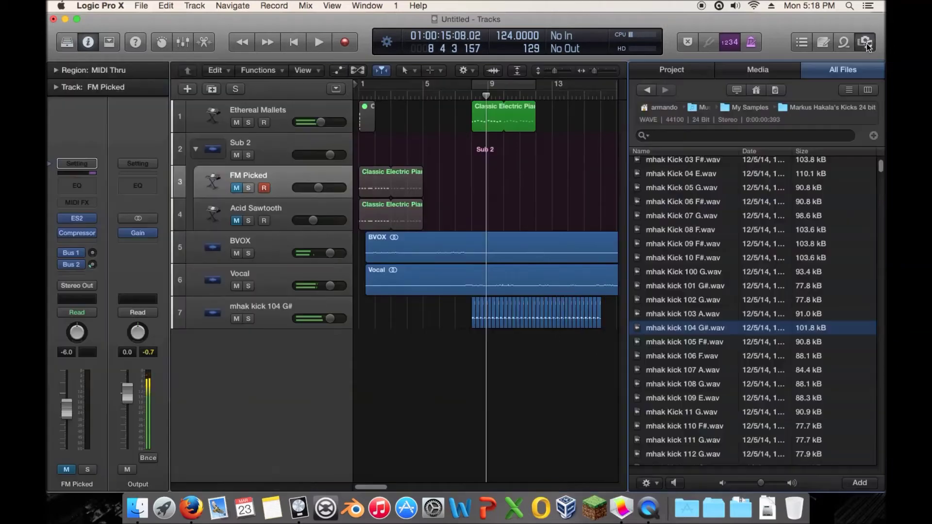
pyautogui.click(758, 107)
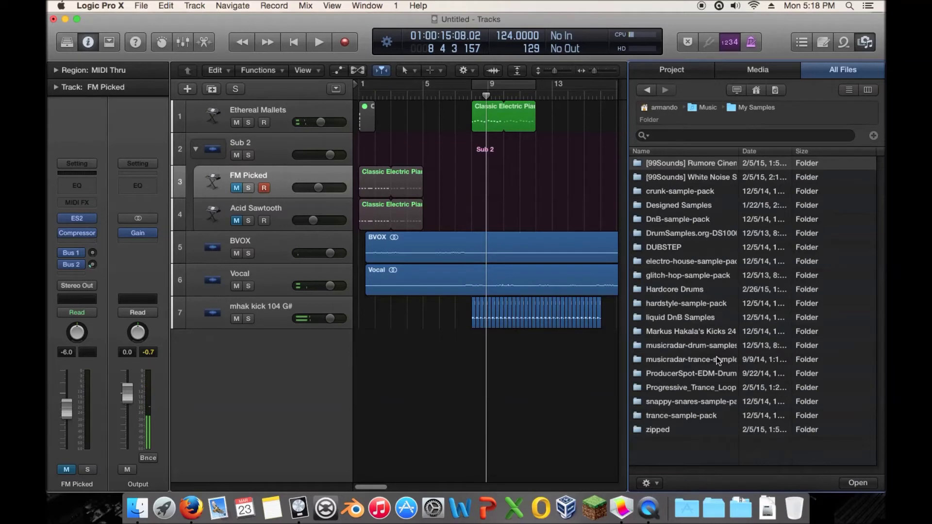
pyautogui.doubleClick(709, 388)
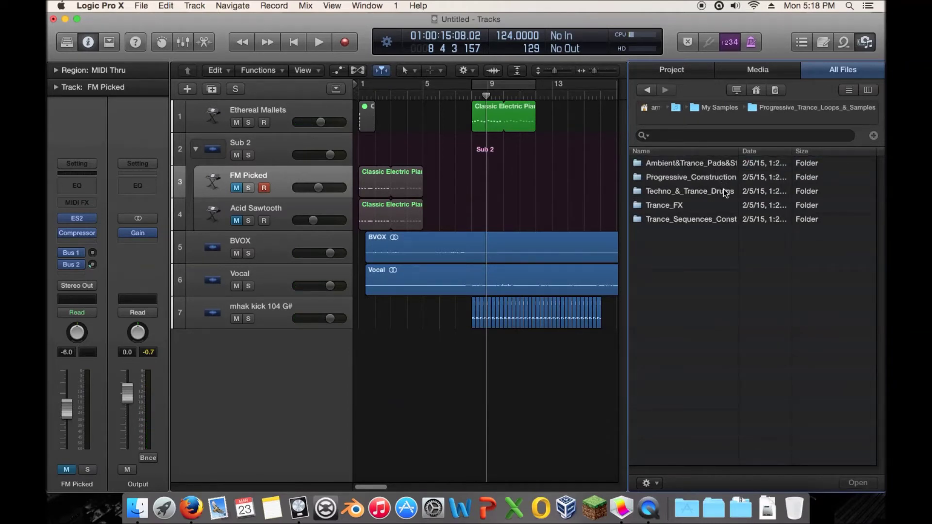
pyautogui.doubleClick(724, 191)
pyautogui.doubleClick(707, 165)
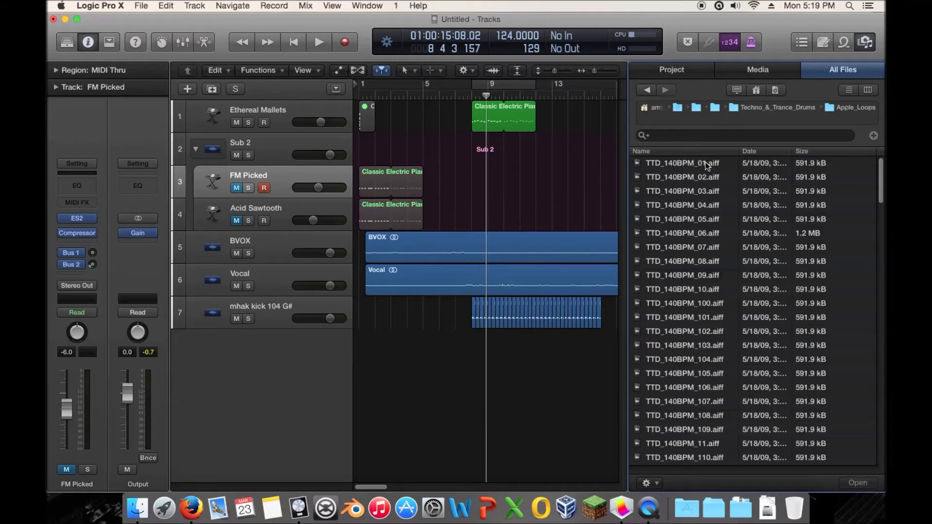
# Enable sample preview and audition the drum loops TTD_140BPM_01 to TTD_140BPM_10 and TTD_140BPM_100 to TTD_140BPM_106
pyautogui.click(711, 178)
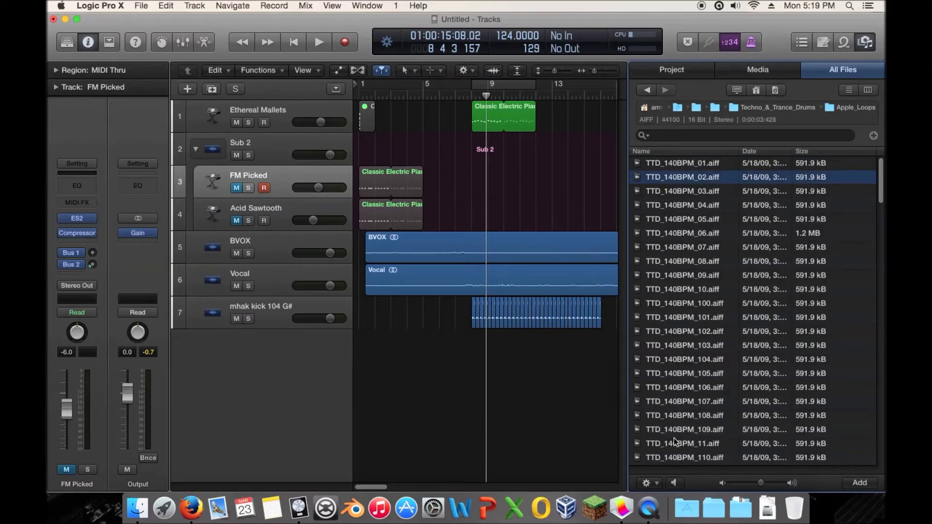
pyautogui.click(715, 194)
pyautogui.click(716, 167)
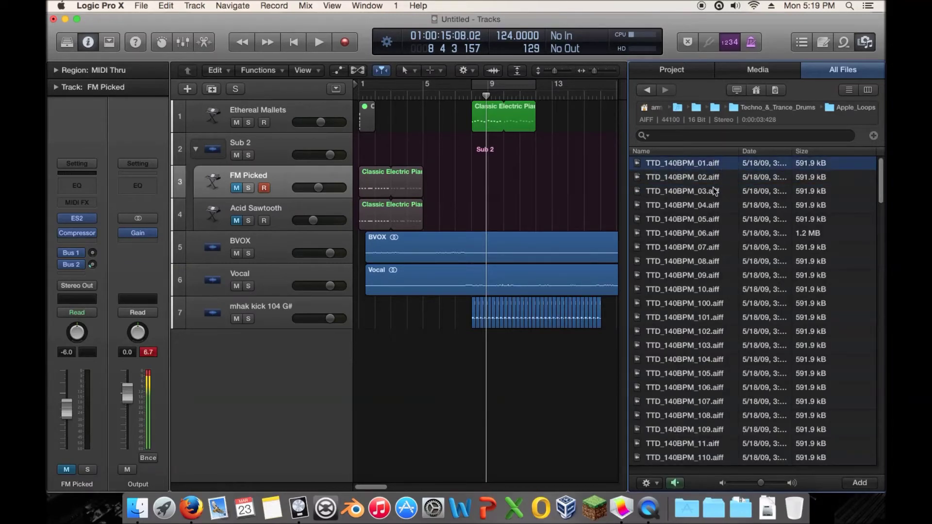
pyautogui.click(706, 208)
pyautogui.click(709, 219)
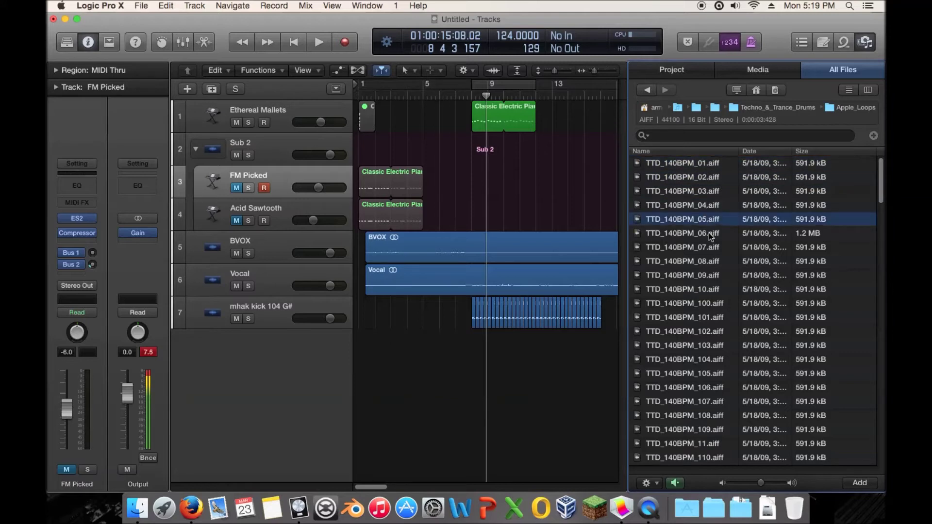
pyautogui.click(711, 234)
pyautogui.click(710, 247)
pyautogui.click(711, 261)
pyautogui.click(712, 275)
pyautogui.click(714, 289)
pyautogui.click(717, 303)
pyautogui.click(719, 318)
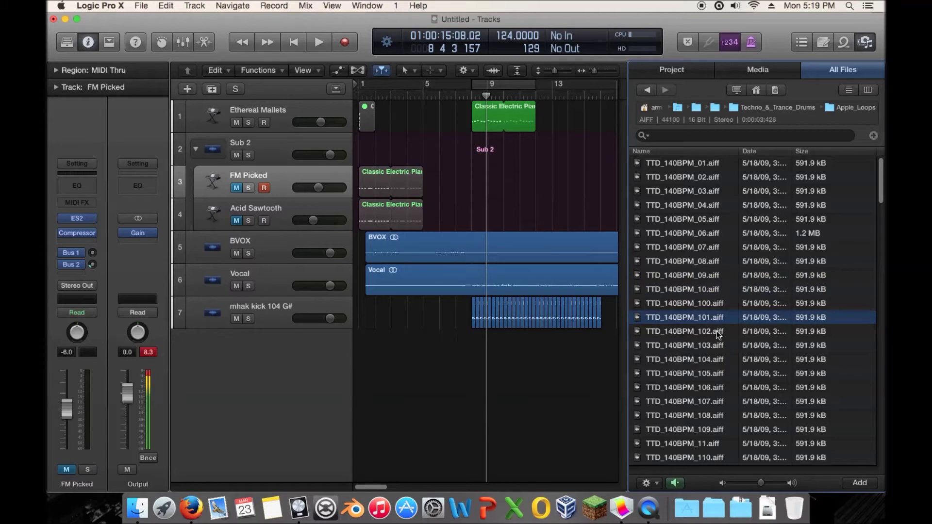
pyautogui.click(718, 333)
pyautogui.click(721, 346)
pyautogui.click(724, 360)
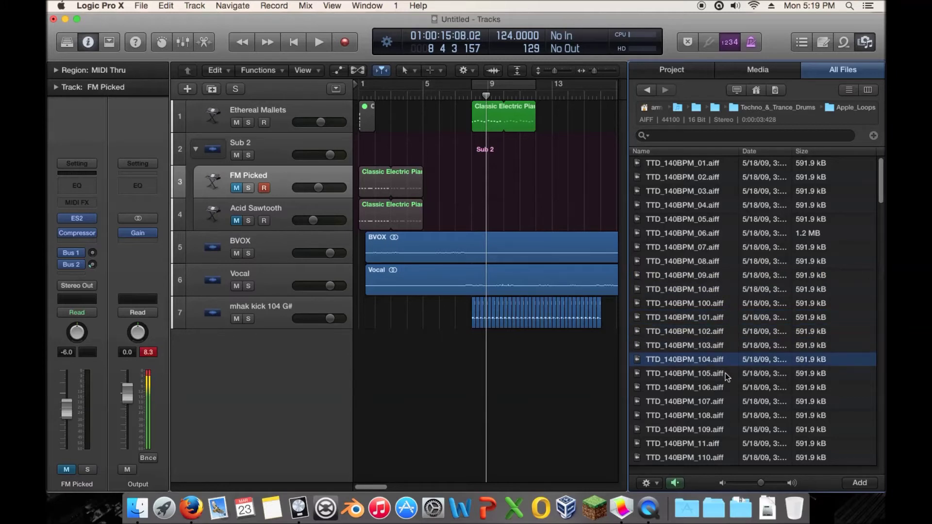
pyautogui.click(726, 374)
pyautogui.click(727, 392)
# Audition a selection of the following drum loops, including TTD_140BPM_119 and TTD_140BPM_122 to TTD_140BPM_127, ending with TTD_140BPM_129
pyautogui.scroll(-5, 722, 402)
pyautogui.click(715, 369)
pyautogui.click(715, 380)
pyautogui.click(720, 408)
pyautogui.scroll(-3, 721, 410)
pyautogui.click(724, 404)
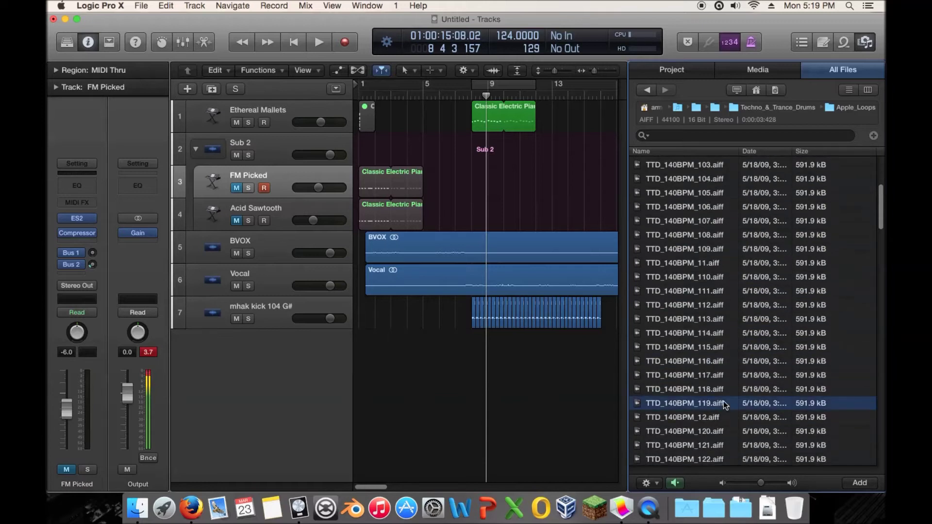
pyautogui.scroll(-3, 725, 405)
pyautogui.click(725, 406)
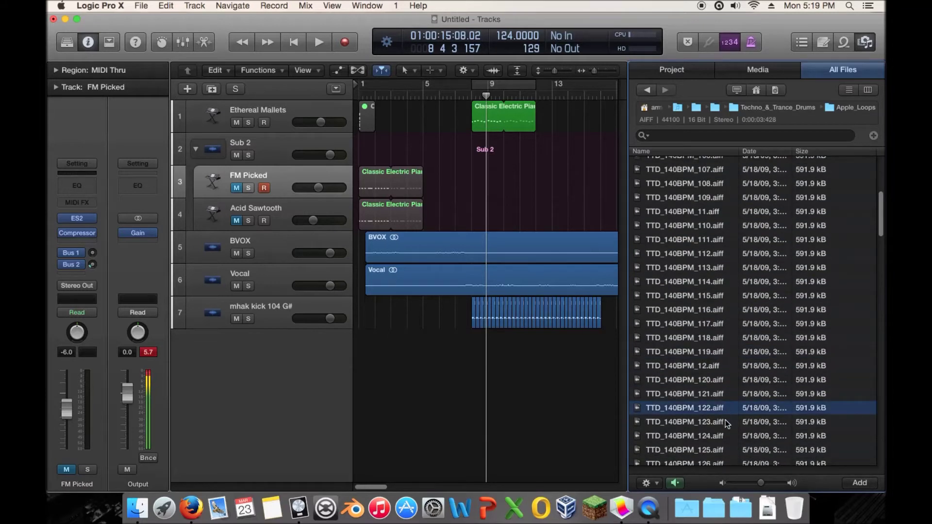
pyautogui.click(727, 423)
pyautogui.scroll(-1, 726, 420)
pyautogui.click(726, 425)
pyautogui.scroll(-3, 724, 418)
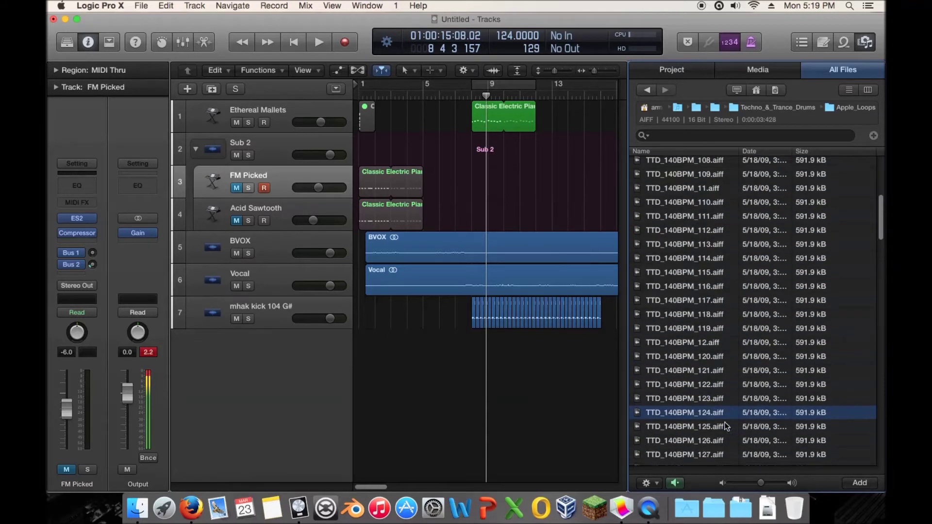
pyautogui.click(716, 389)
pyautogui.click(719, 403)
pyautogui.click(720, 416)
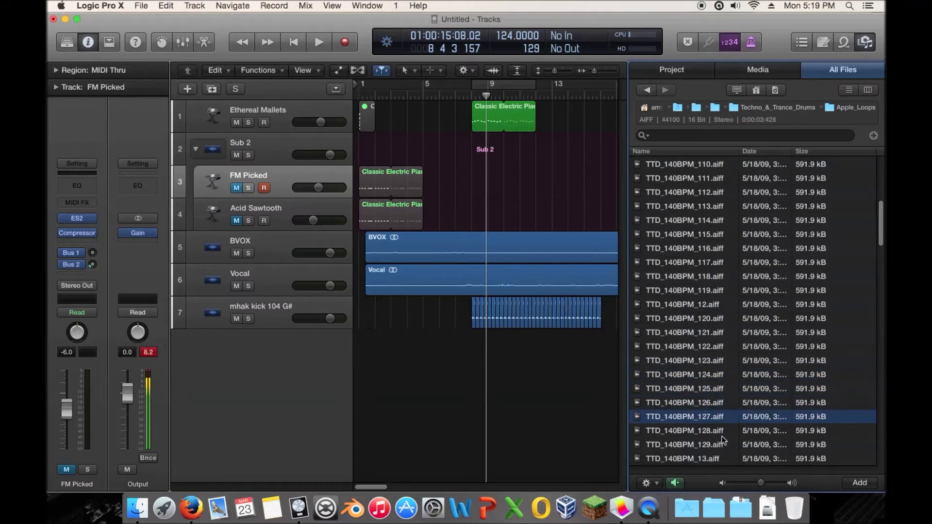
pyautogui.click(723, 443)
# Audition the drum loops listed from TTD_140BPM_134 through TTD_140BPM_149 and TTD_140BPM_15 one after another
pyautogui.scroll(-10, 722, 447)
pyautogui.click(711, 301)
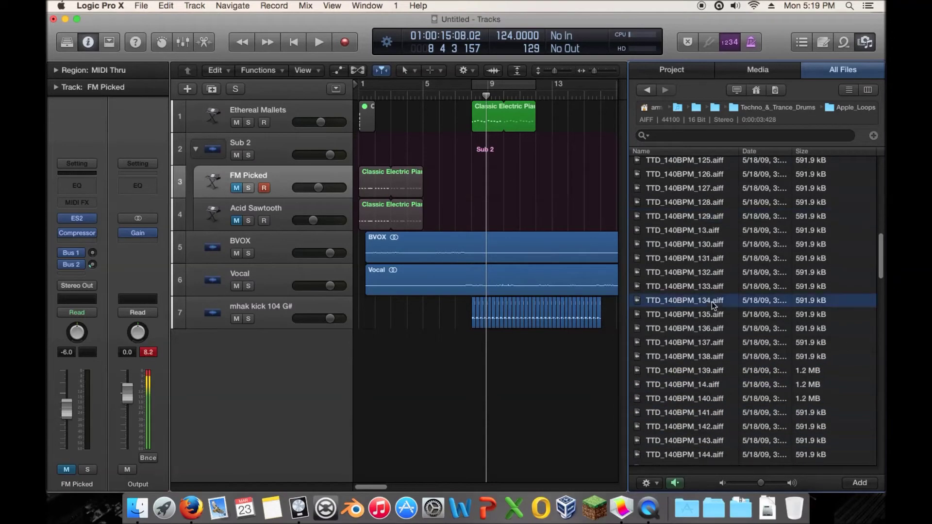
pyautogui.press('Down')
pyautogui.press('Down')
pyautogui.press('Down')
pyautogui.press('Down')
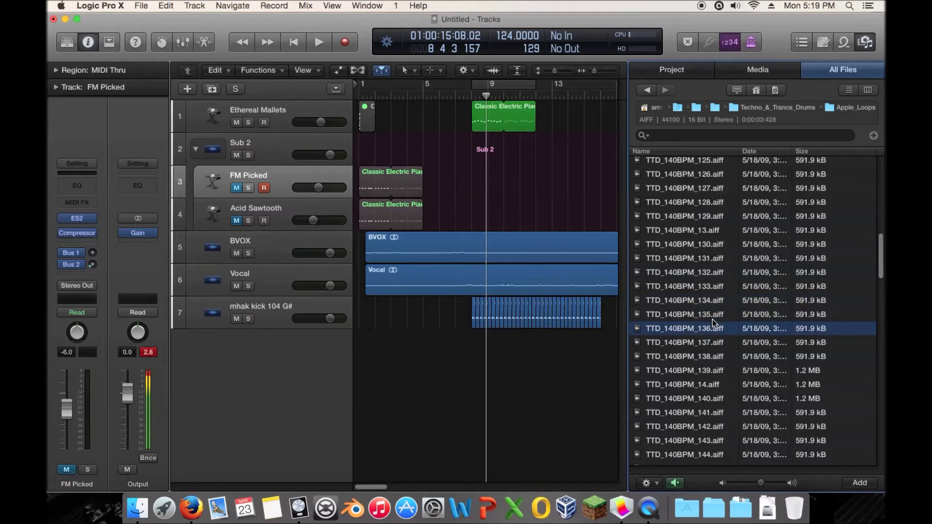
pyautogui.press('Down')
pyautogui.press('Down')
pyautogui.press('Down')
pyautogui.press('Down')
pyautogui.press('Down')
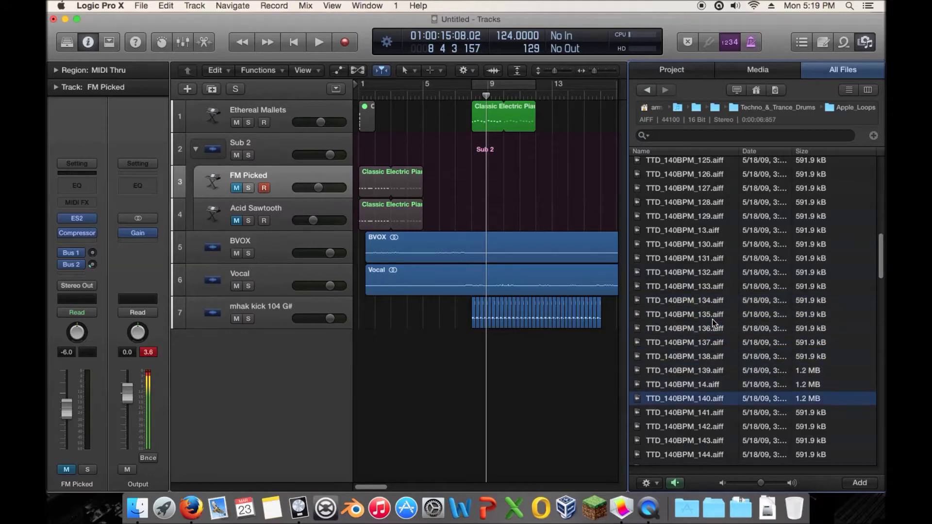
pyautogui.press('Down')
pyautogui.press('Down')
pyautogui.press('Down')
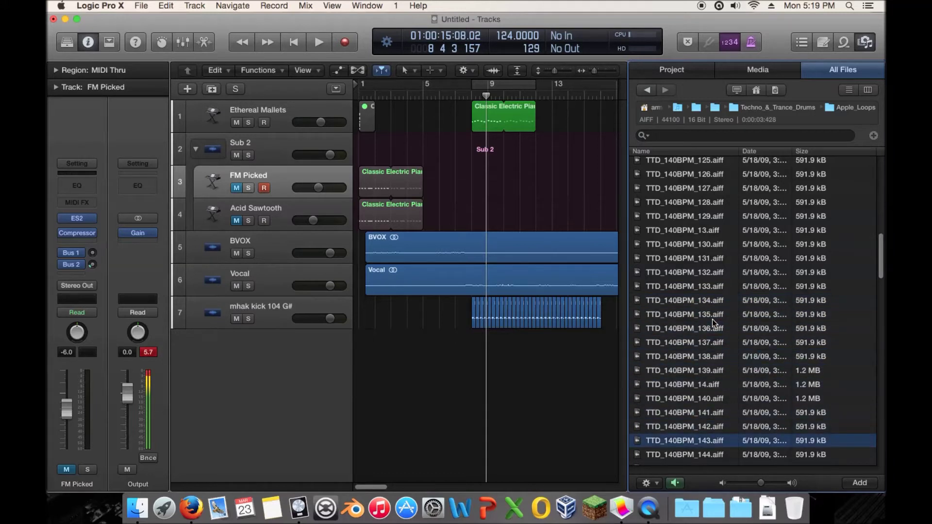
pyautogui.press('Down')
pyautogui.press('Down')
pyautogui.press('Down')
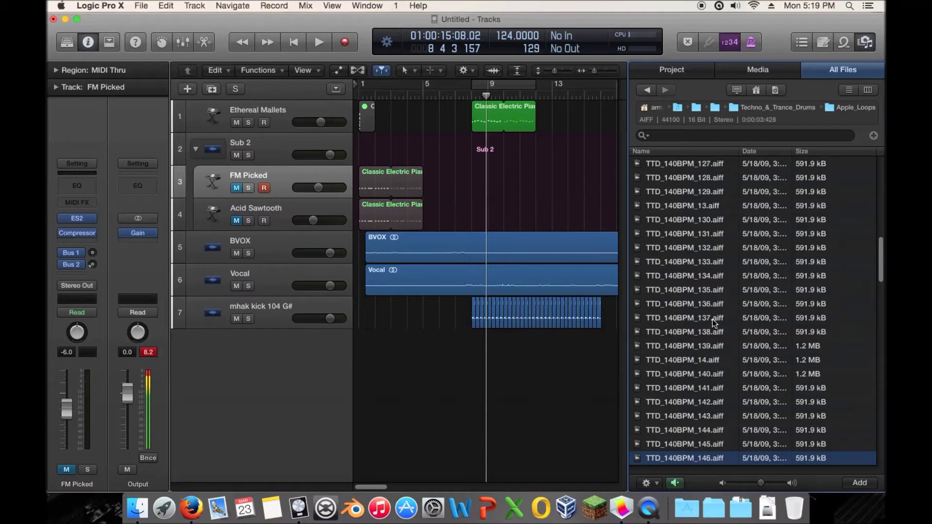
pyautogui.press('Down')
pyautogui.press('Down')
pyautogui.press('Down')
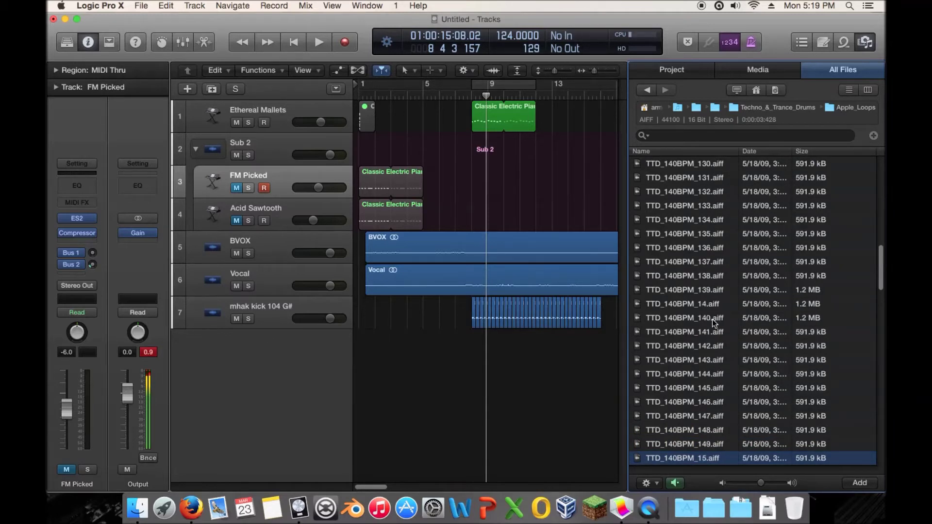
# Return to the start of the loop list and audition TTD_140BPM_01 to TTD_140BPM_06 again for comparison
pyautogui.scroll(15, 714, 294)
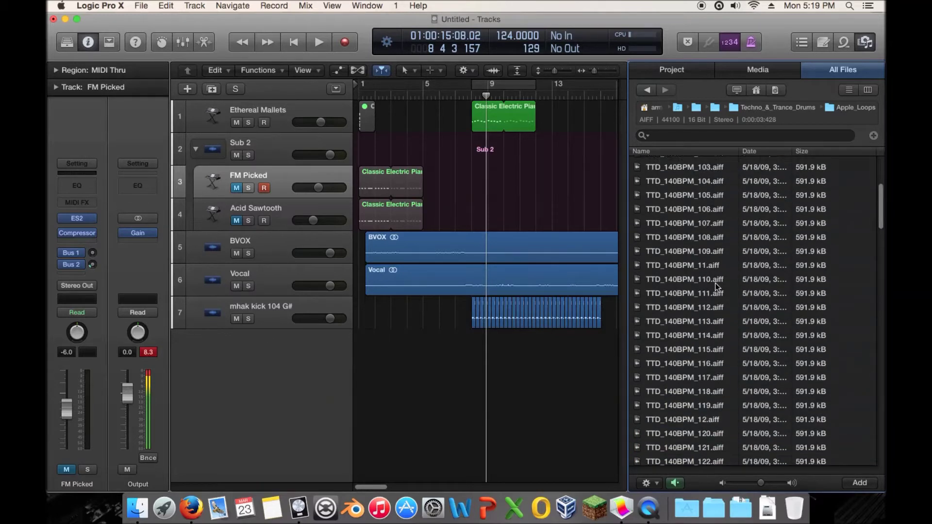
pyautogui.click(706, 179)
pyautogui.click(707, 191)
pyautogui.click(707, 206)
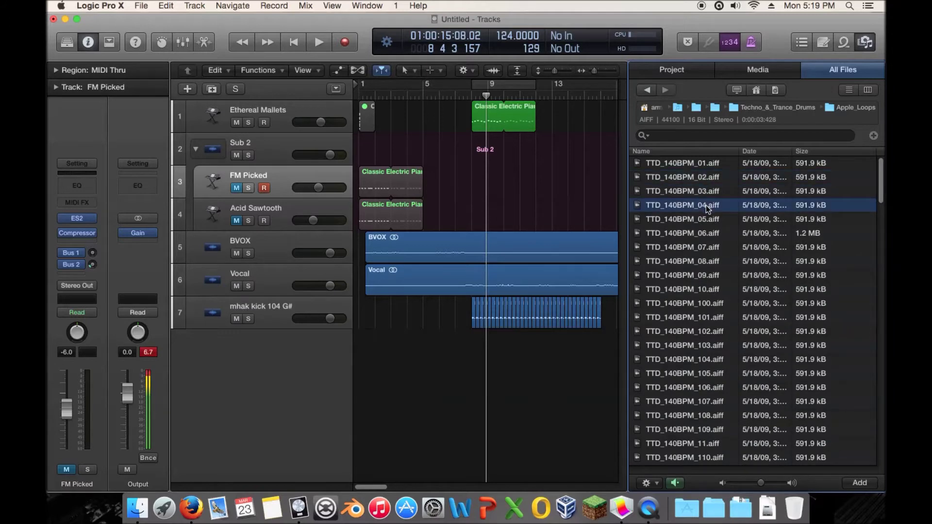
pyautogui.click(706, 220)
pyautogui.click(706, 232)
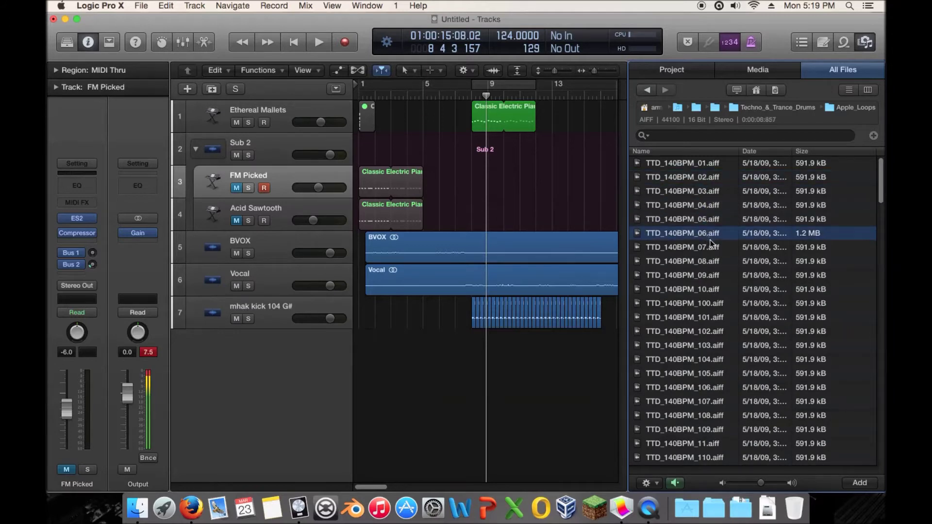
pyautogui.click(723, 176)
pyautogui.click(723, 164)
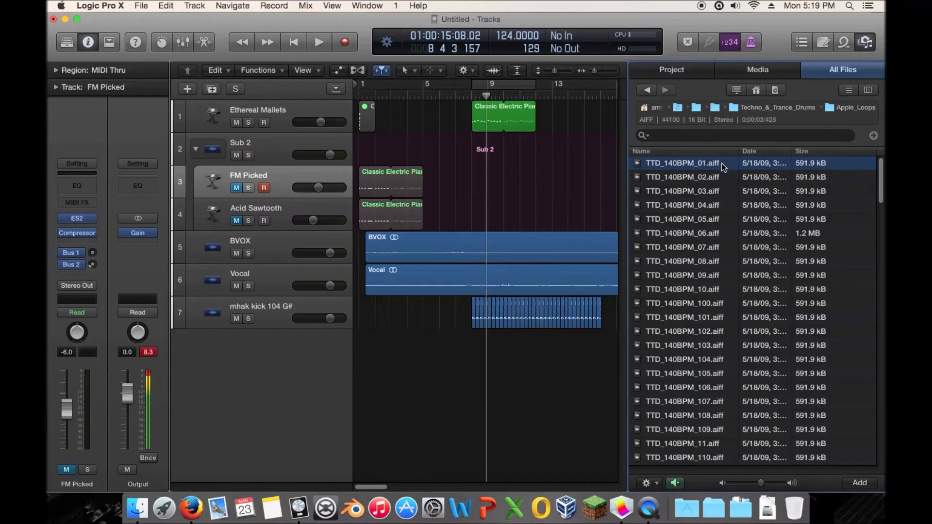
pyautogui.click(720, 177)
# Audition the drum loops at the end of the list, TTD_140BPM_89 to TTD_140BPM_99
pyautogui.scroll(-15, 721, 335)
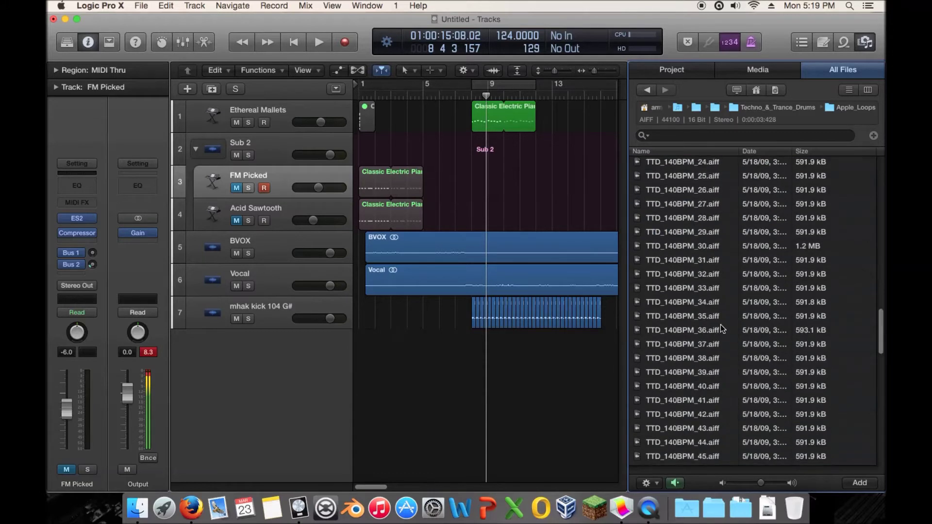
pyautogui.click(703, 403)
pyautogui.click(708, 418)
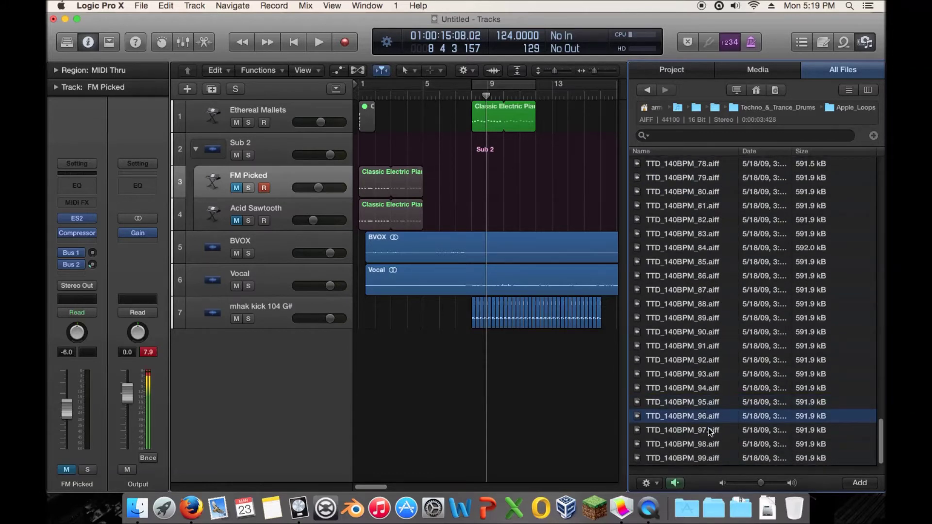
pyautogui.click(709, 431)
pyautogui.click(708, 444)
pyautogui.click(709, 458)
pyautogui.click(706, 402)
pyautogui.click(707, 388)
pyautogui.click(707, 374)
pyautogui.click(707, 359)
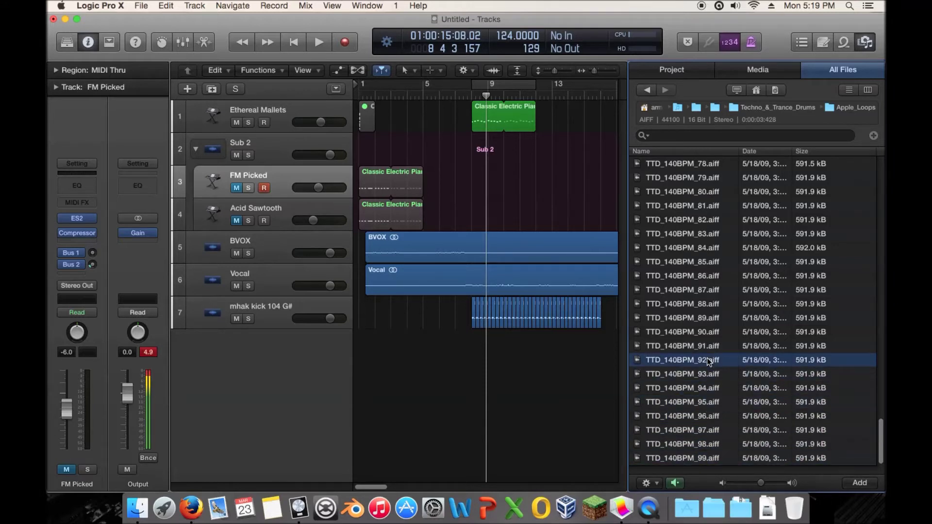
pyautogui.click(707, 345)
pyautogui.click(709, 332)
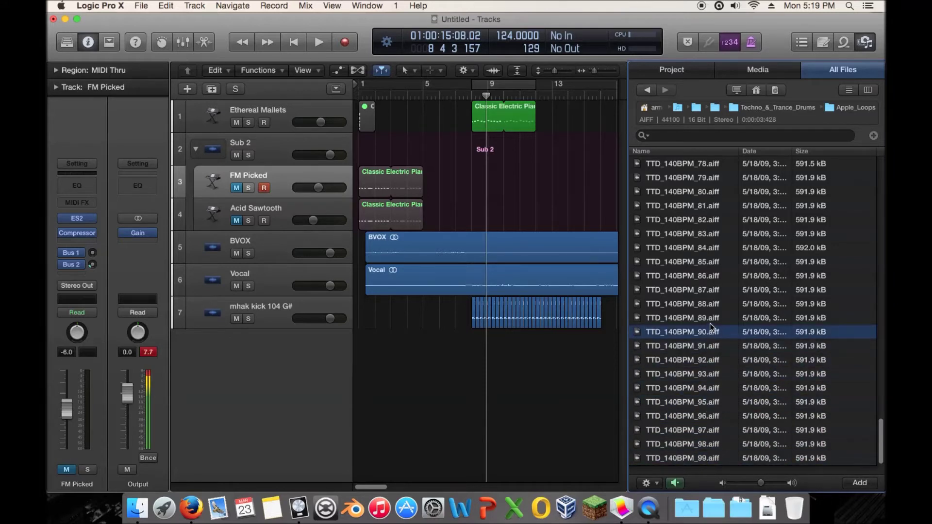
pyautogui.click(710, 316)
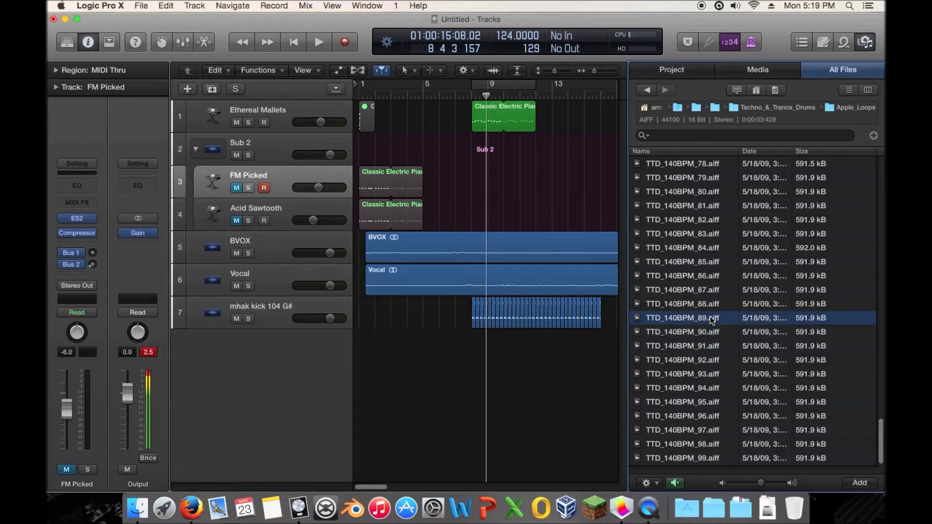
# Add the loop TTD_140BPM_90.aiff on a new track below the kick, starting at bar 8 in line with the kick
pyautogui.click(702, 337)
pyautogui.moveTo(562, 361); pyautogui.dragTo(484, 387)
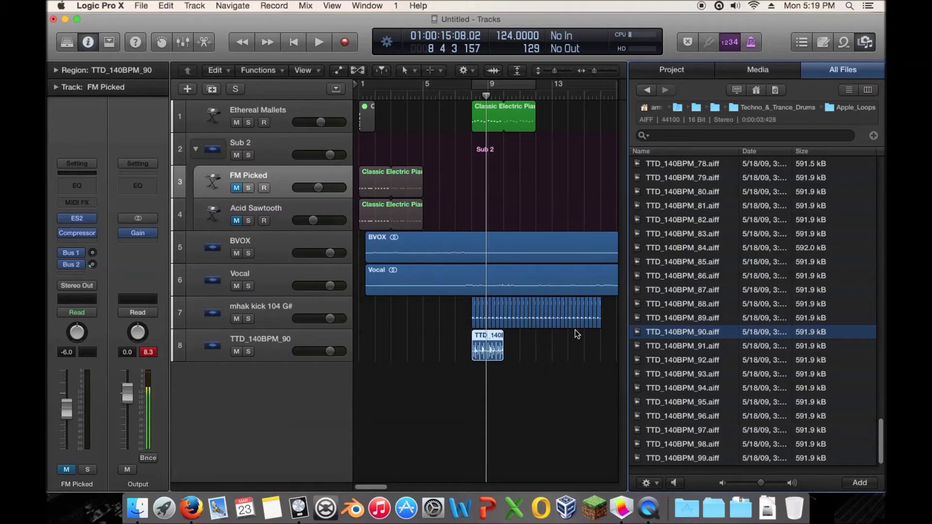
# Close the loop browser, zoom in on bar 8, and lower the TTD_140BPM_90 region's gain to -12.4 dB
pyautogui.click(803, 109)
pyautogui.click(529, 358)
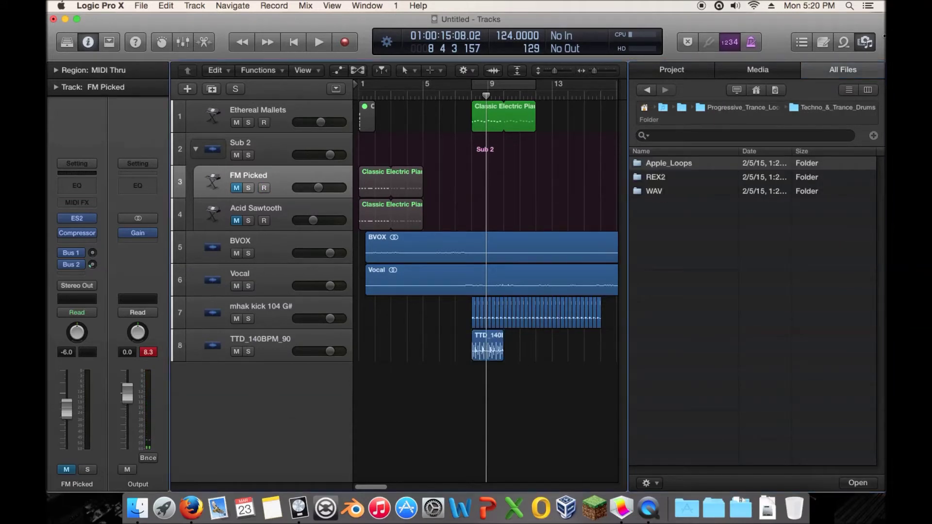
pyautogui.click(865, 44)
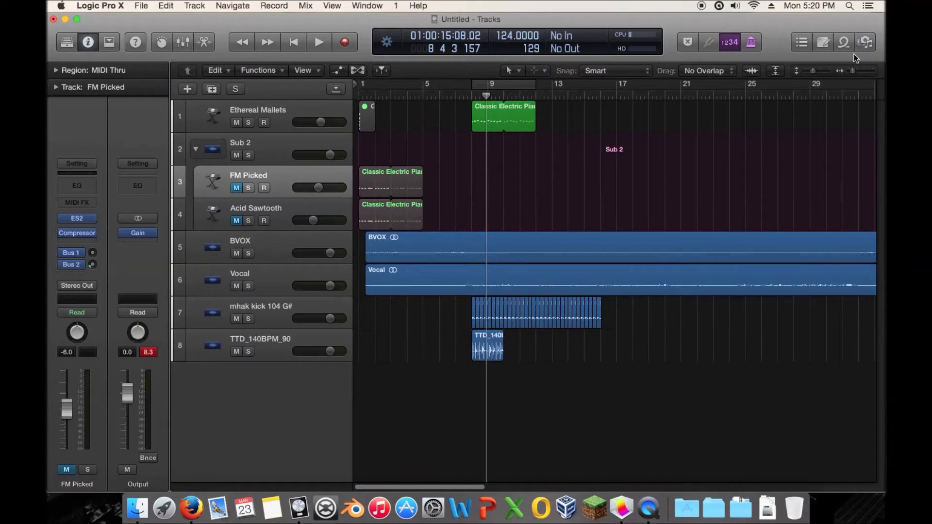
pyautogui.moveTo(853, 71); pyautogui.dragTo(859, 71)
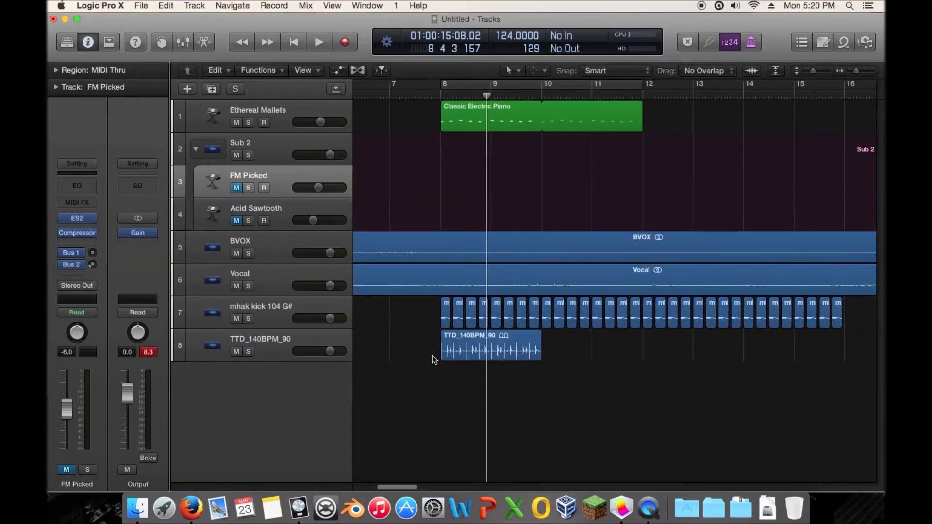
pyautogui.click(520, 340)
pyautogui.click(56, 72)
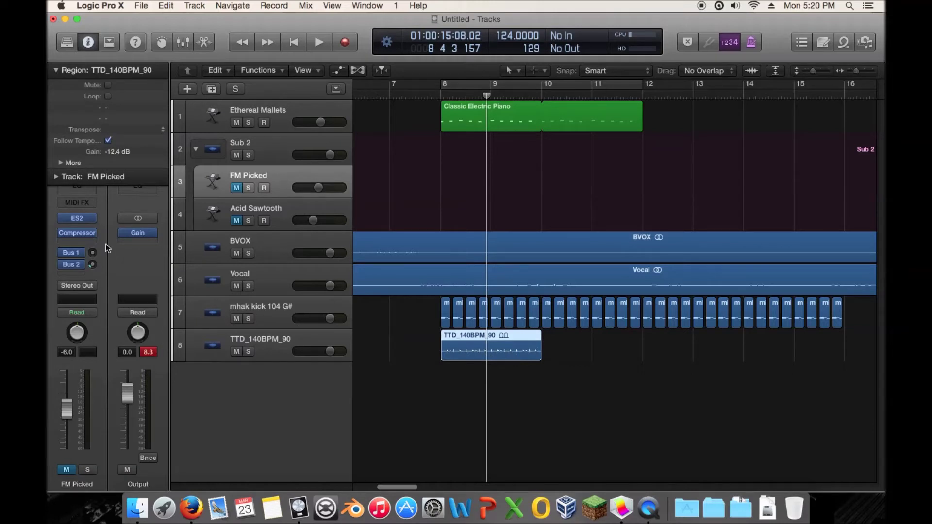
pyautogui.click(56, 69)
# Loop the TTD_140BPM_90 region up to bar 12 and play it with a cycle over bars 8 to 12
pyautogui.press('space')
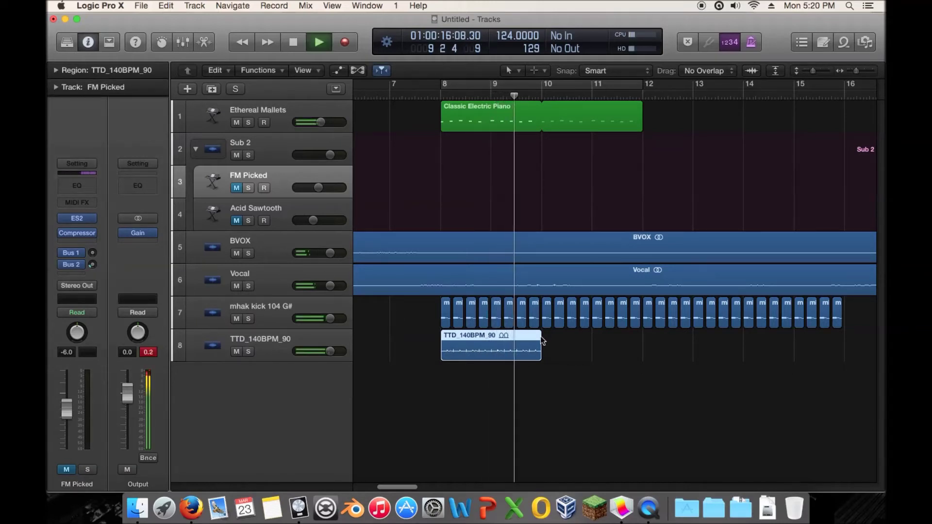
pyautogui.moveTo(542, 338); pyautogui.dragTo(637, 336)
pyautogui.press('space')
pyautogui.press('space')
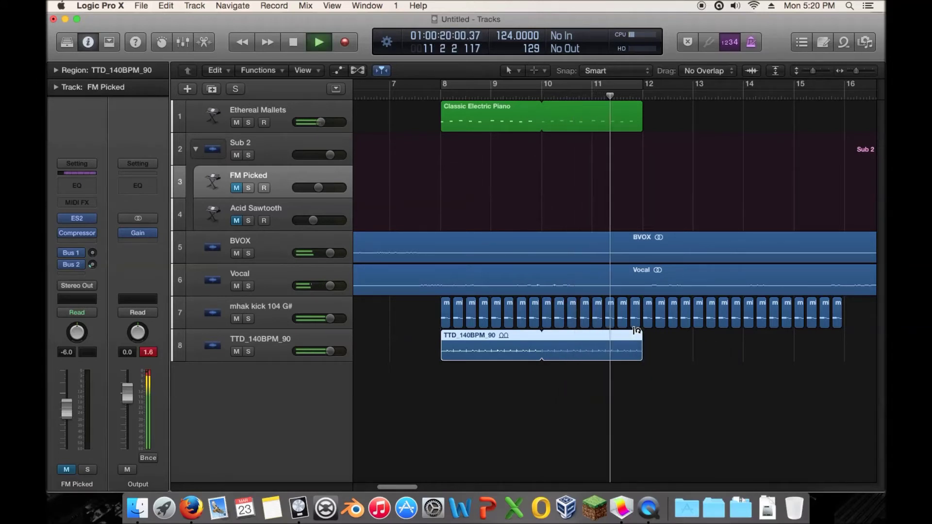
pyautogui.click(443, 84)
pyautogui.press('space')
pyautogui.press('space')
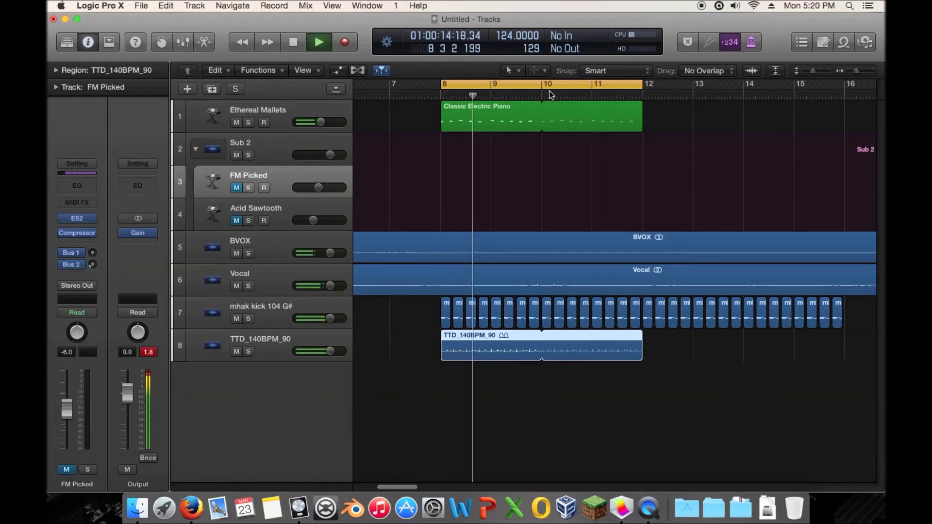
# Mute the kick track, duplicate it, and copy the kick regions of bars 8 to 12 onto the duplicate track
pyautogui.click(236, 319)
pyautogui.click(208, 310)
pyautogui.click(211, 89)
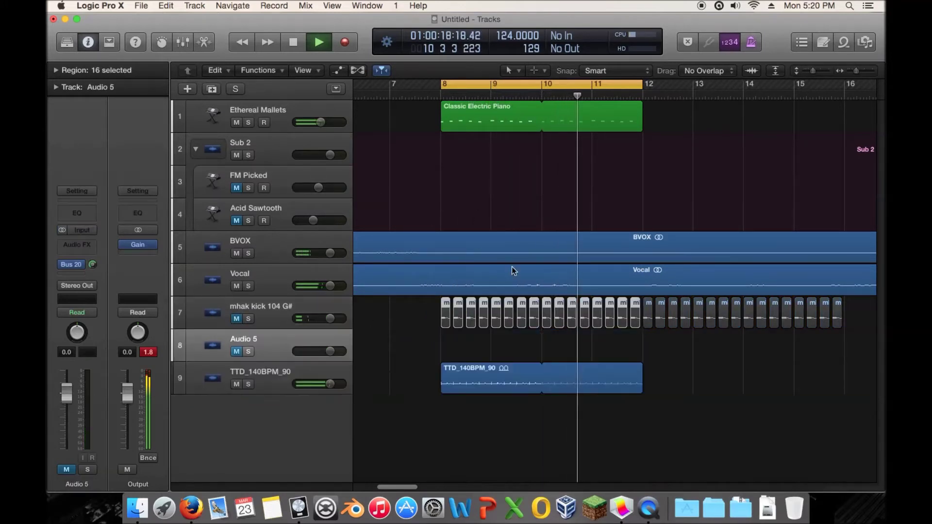
pyautogui.moveTo(445, 314); pyautogui.dragTo(444, 346)
# Unmute the duplicate kick track, play it in solo, set its output to No Output, and take it out of solo
pyautogui.click(236, 351)
pyautogui.click(247, 351)
pyautogui.press('space')
pyautogui.press('space')
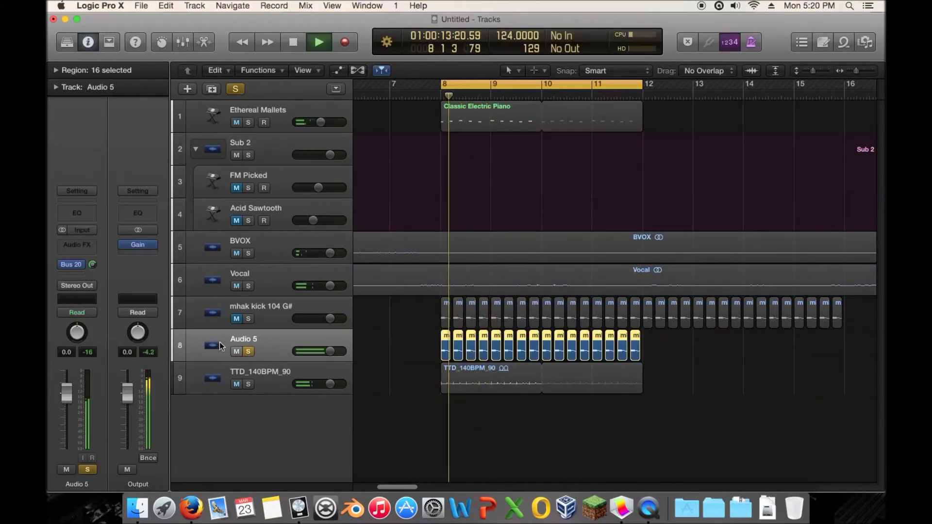
pyautogui.click(77, 286)
pyautogui.click(90, 306)
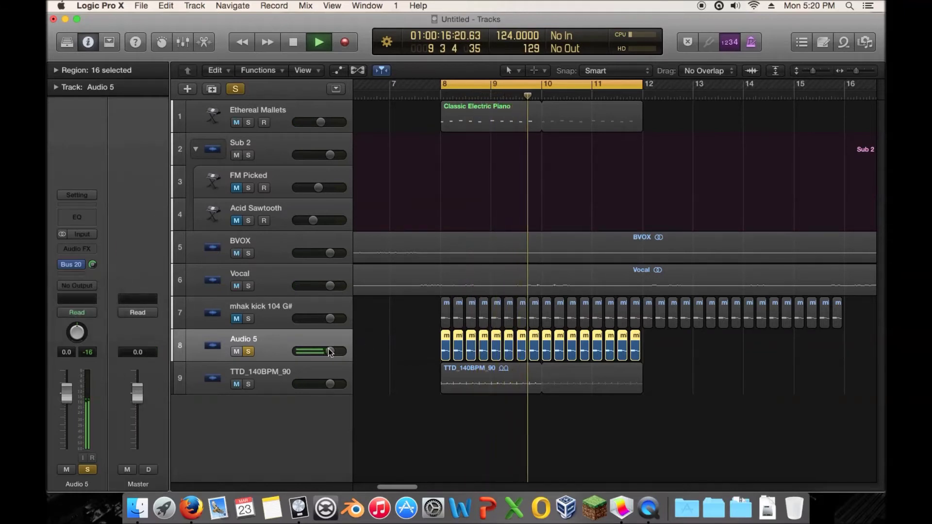
pyautogui.click(248, 352)
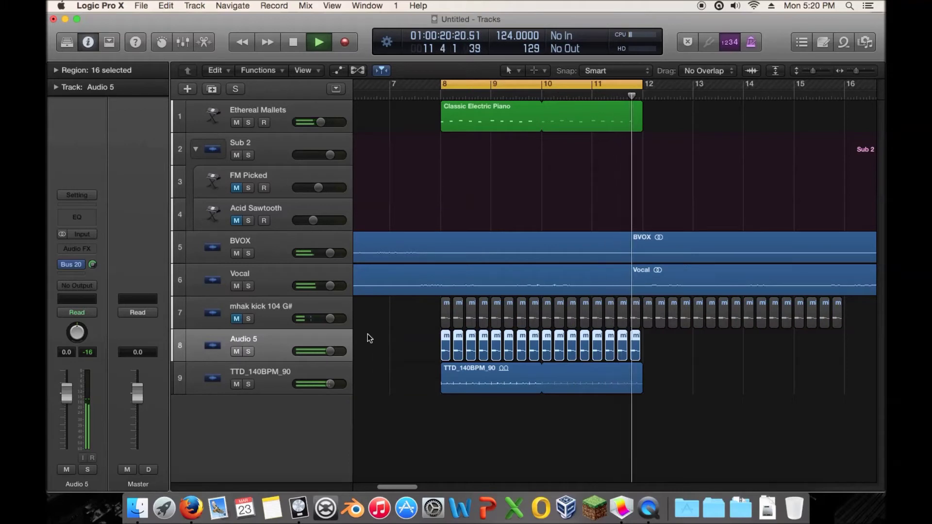
# Turn off the cycle, loop the Ethereal Mallets region to bar 16, and move the drum loop region to bar 12
pyautogui.click(363, 96)
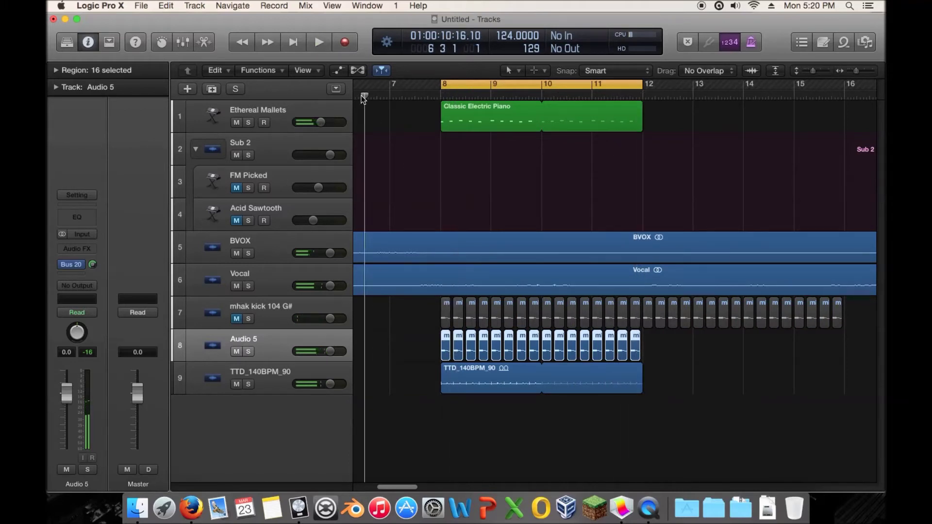
pyautogui.click(476, 84)
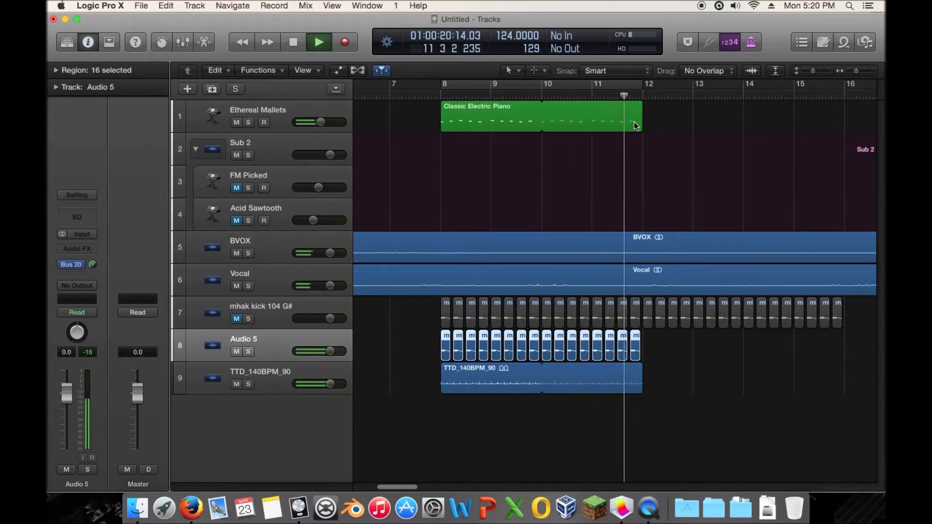
pyautogui.moveTo(641, 108); pyautogui.dragTo(841, 110)
pyautogui.moveTo(684, 355); pyautogui.dragTo(651, 372)
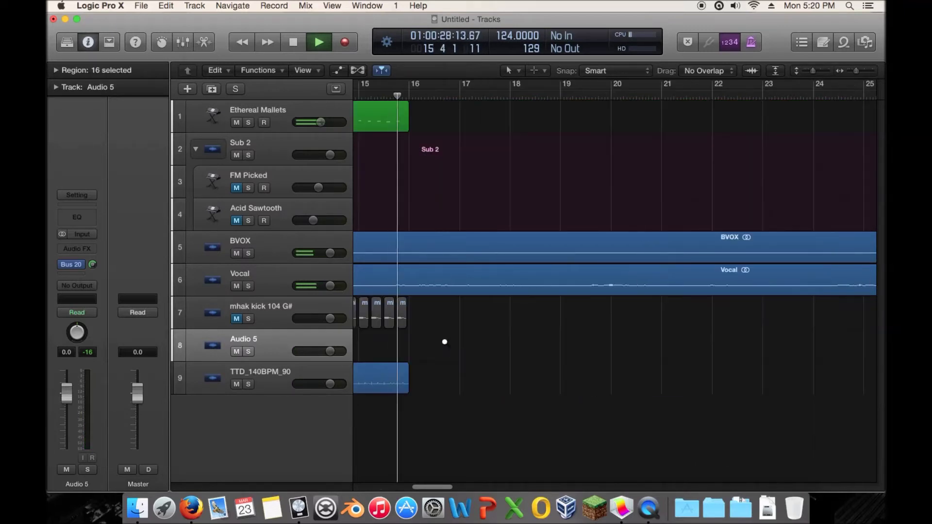
# Copy the duplicate track's kick regions from bars 8–12 to bars 12–16 and play from just before bar 8
pyautogui.press('space')
pyautogui.hscroll(-10, 481, 355)
pyautogui.moveTo(388, 345); pyautogui.dragTo(571, 347)
pyautogui.hscroll(-5, 503, 386)
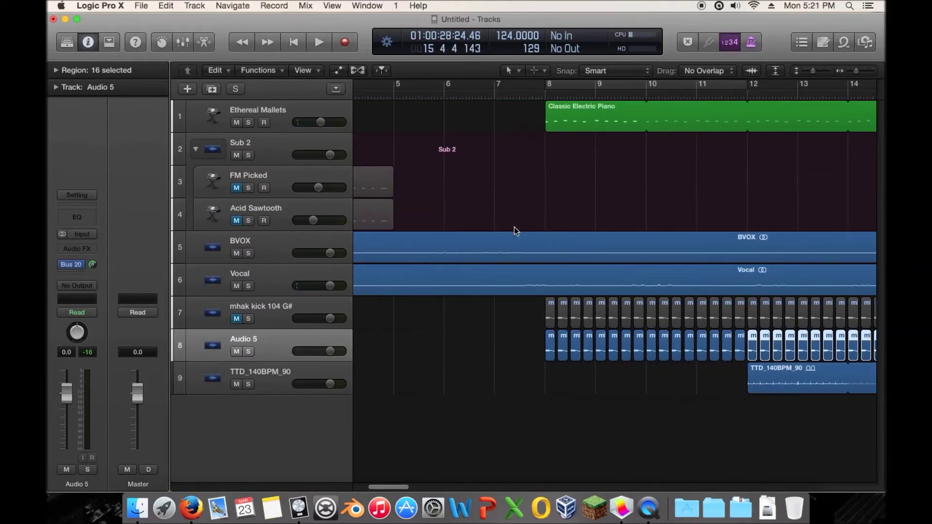
pyautogui.doubleClick(511, 97)
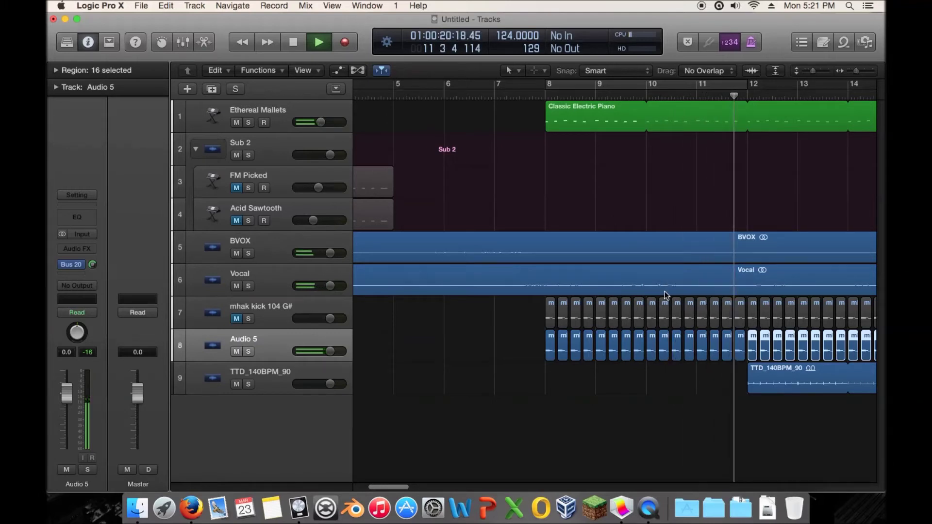
# Move the drum loop region back to bar 8, loop it up to bar 16, and play the section through
pyautogui.press('space')
pyautogui.moveTo(775, 379); pyautogui.dragTo(591, 385)
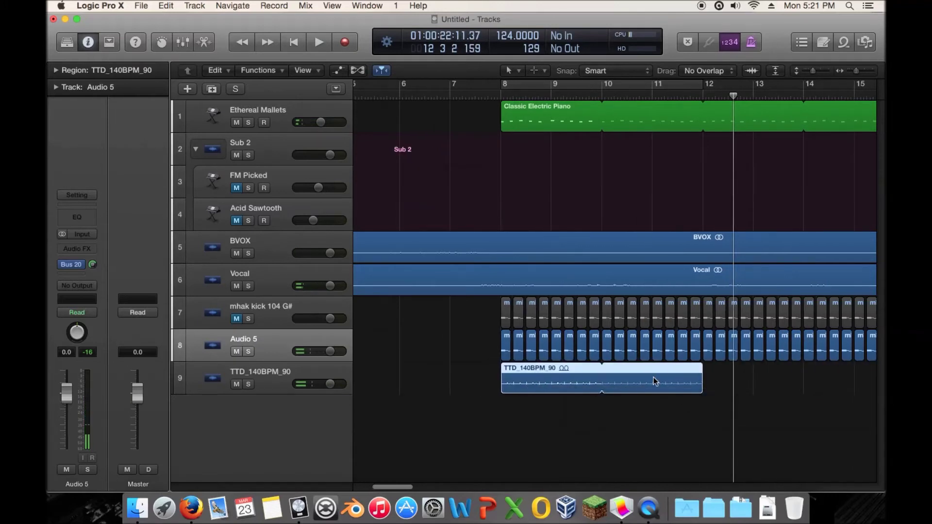
pyautogui.moveTo(701, 369); pyautogui.dragTo(838, 374)
pyautogui.click(423, 97)
pyautogui.press('space')
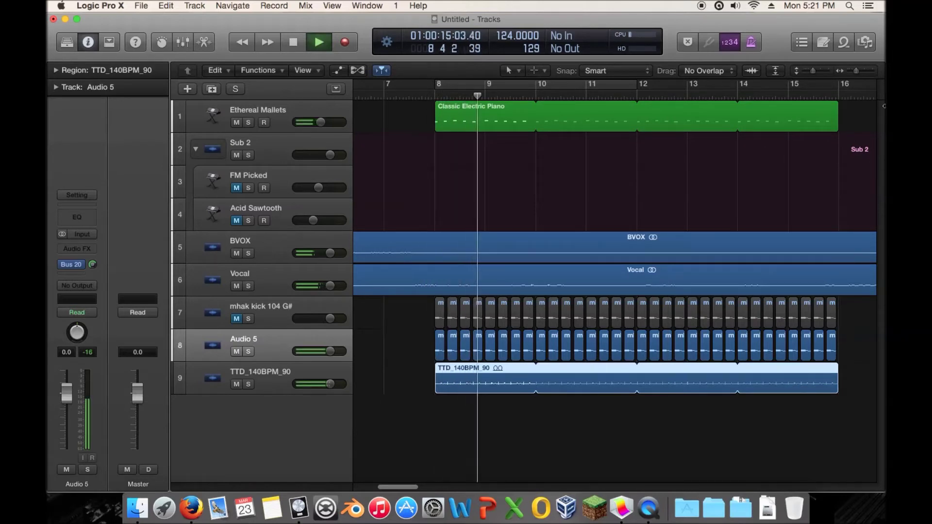
pyautogui.moveTo(856, 71); pyautogui.dragTo(810, 72)
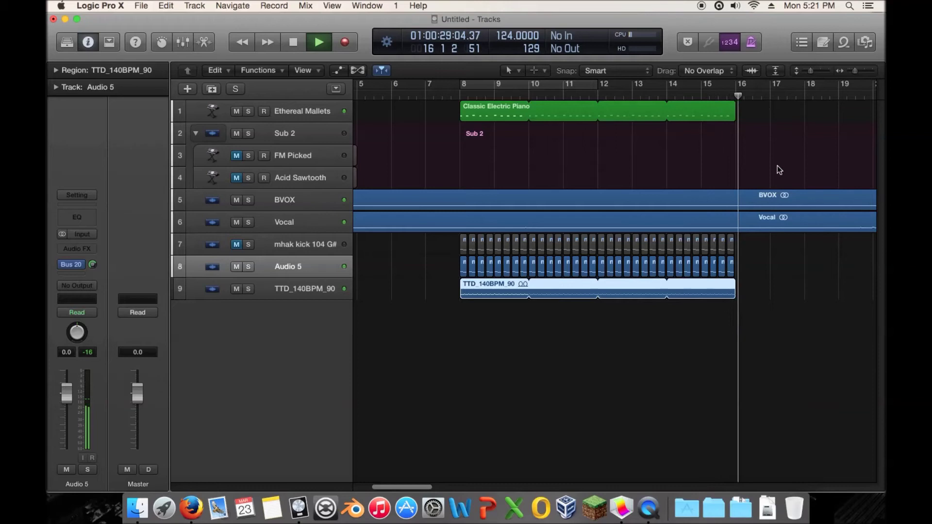
pyautogui.press('space')
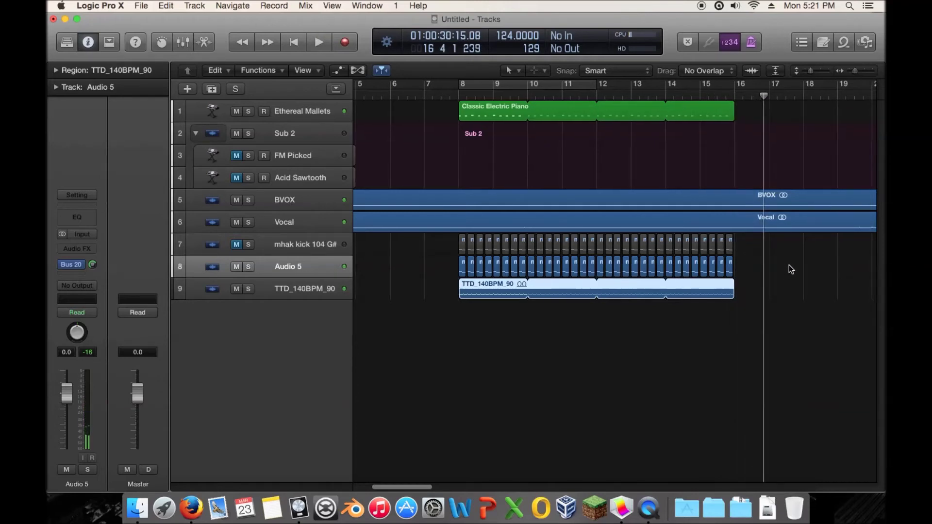
# Move the original mhak kick regions from bar 8 to start at bar 16 and unmute their track
pyautogui.hscroll(3, 789, 265)
pyautogui.click(643, 92)
pyautogui.moveTo(742, 263); pyautogui.dragTo(805, 250)
pyautogui.moveTo(400, 245); pyautogui.dragTo(676, 239)
# Copy the drum loop and Ethereal Mallets regions to bar 16 and play across the transition from before bar 16
pyautogui.moveTo(734, 275); pyautogui.dragTo(678, 290)
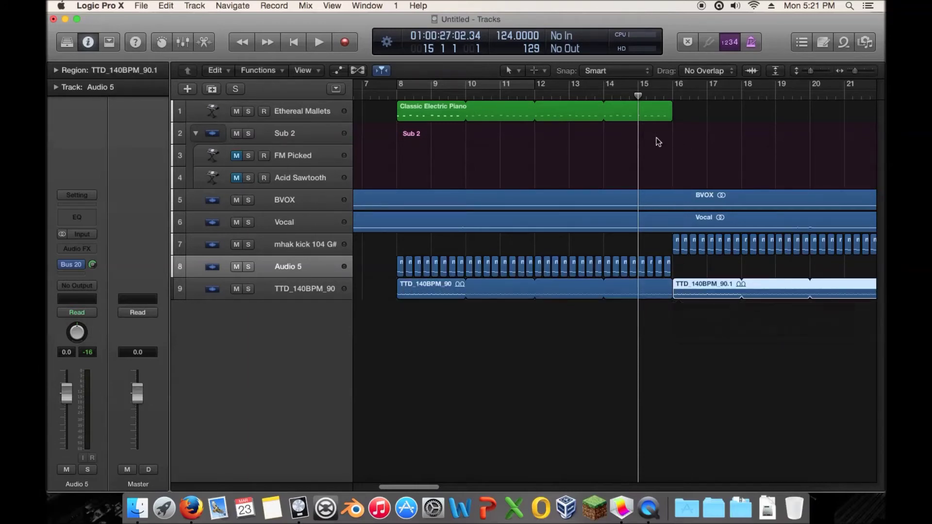
pyautogui.moveTo(415, 113); pyautogui.dragTo(689, 106)
pyautogui.doubleClick(660, 92)
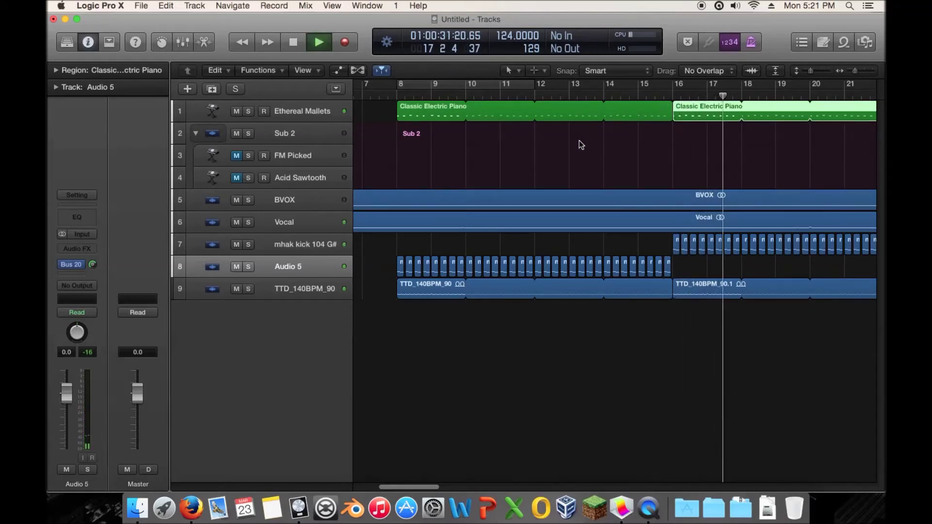
pyautogui.moveTo(855, 71); pyautogui.dragTo(851, 72)
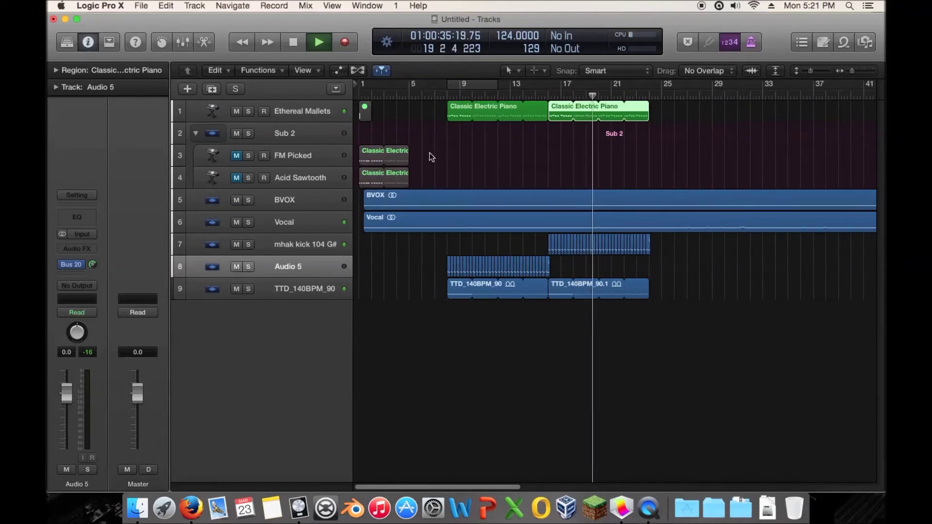
# Copy the FM Picked region from bar 1 to bar 16 and unmute the FM Picked track during playback
pyautogui.press('space')
pyautogui.moveTo(497, 150); pyautogui.dragTo(317, 181)
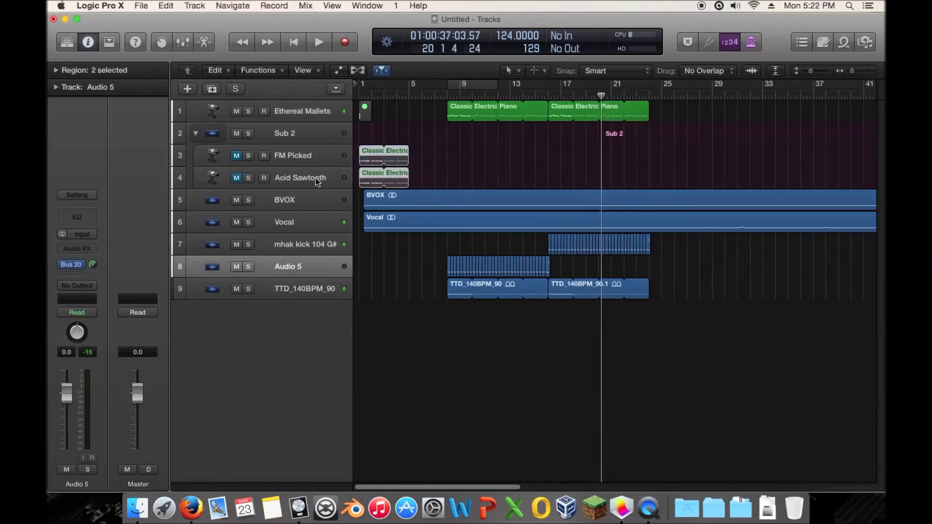
pyautogui.click(413, 164)
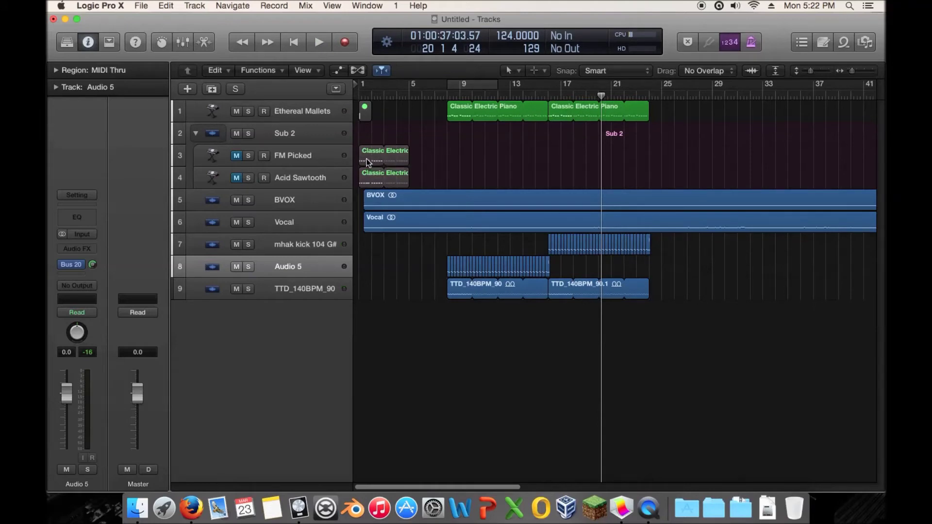
pyautogui.moveTo(371, 158); pyautogui.dragTo(559, 156)
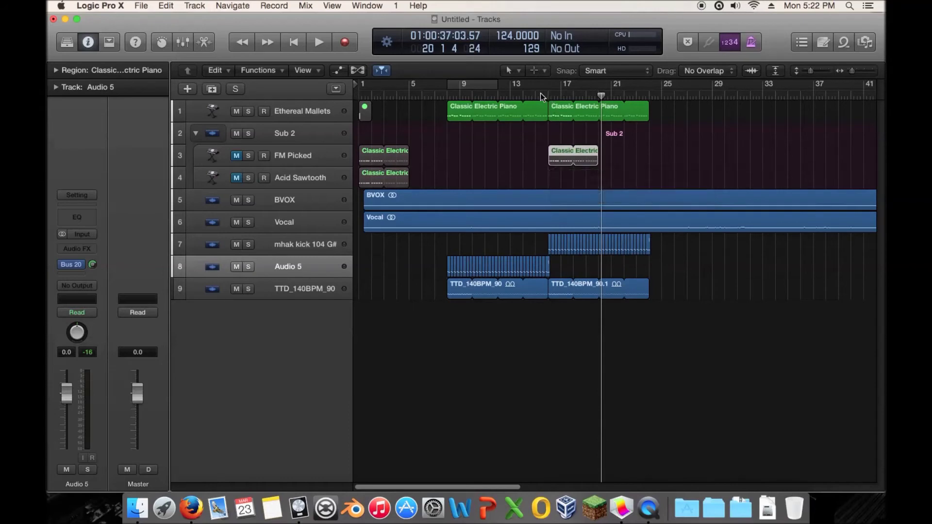
pyautogui.press('space')
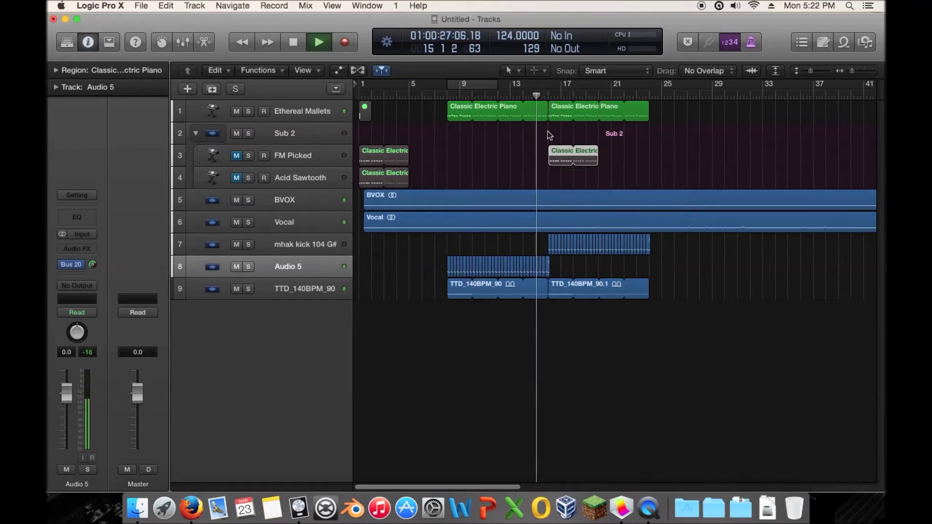
pyautogui.click(236, 156)
# Replace the notes in the copied FM Picked region with pairs of short A1 notes near the ends of bars 16 and 17
pyautogui.doubleClick(554, 156)
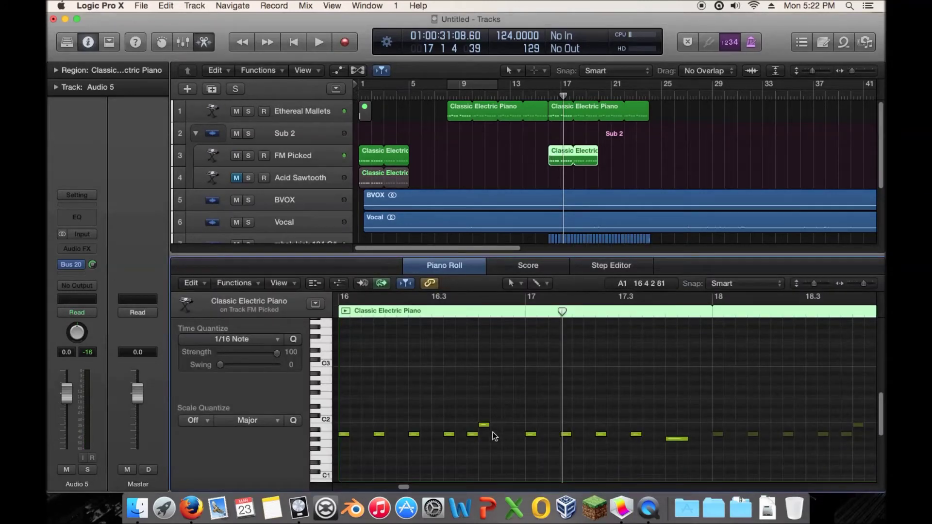
pyautogui.moveTo(488, 407); pyautogui.dragTo(343, 456)
pyautogui.moveTo(539, 407); pyautogui.dragTo(680, 458)
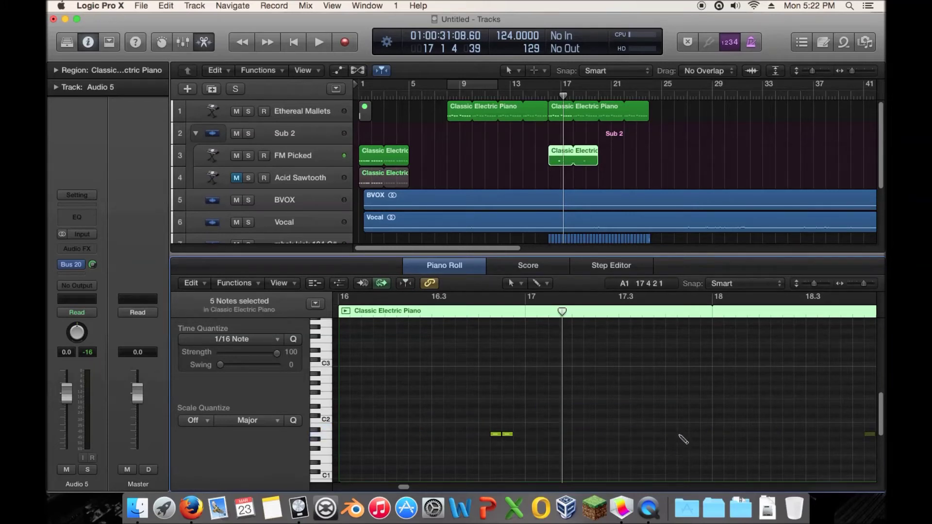
pyautogui.press('space')
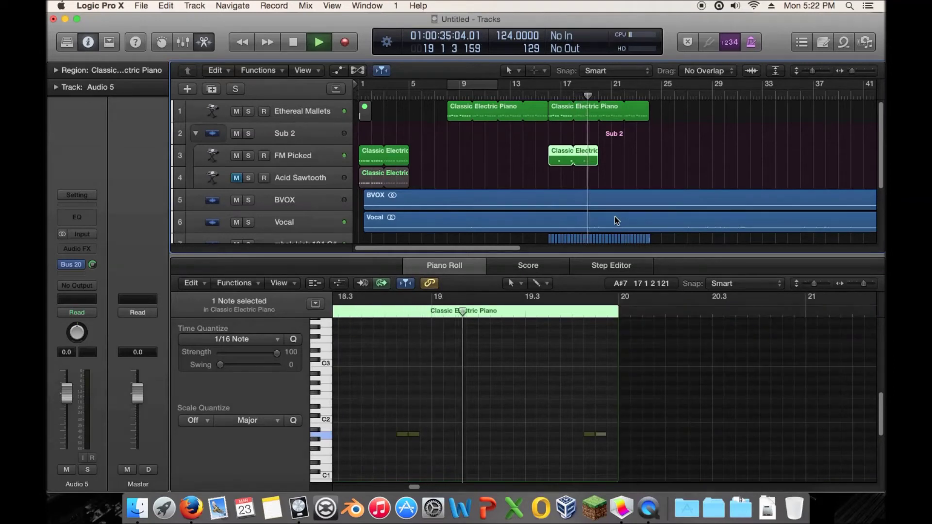
pyautogui.press('space')
# Shift the four A1 notes one sixteenth earlier so the first starts at 16 4 1 1, and play from bar 16
pyautogui.click(539, 159)
pyautogui.click(556, 158)
pyautogui.moveTo(528, 400); pyautogui.dragTo(496, 447)
pyautogui.moveTo(691, 405); pyautogui.dragTo(481, 433)
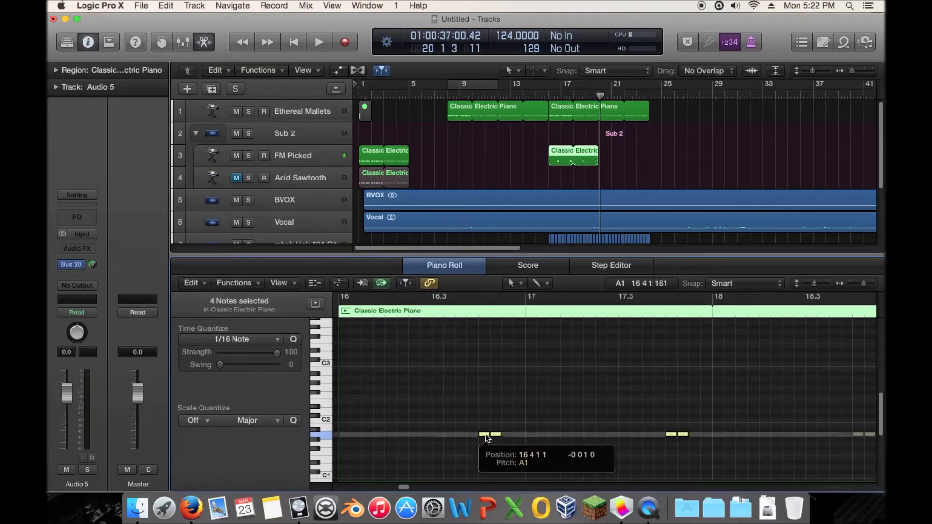
pyautogui.click(549, 94)
pyautogui.press('space')
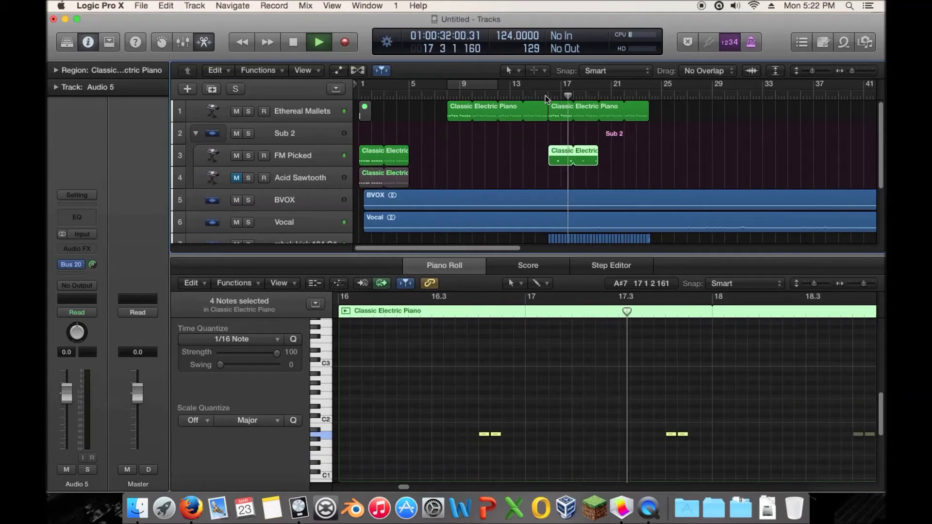
pyautogui.press('space')
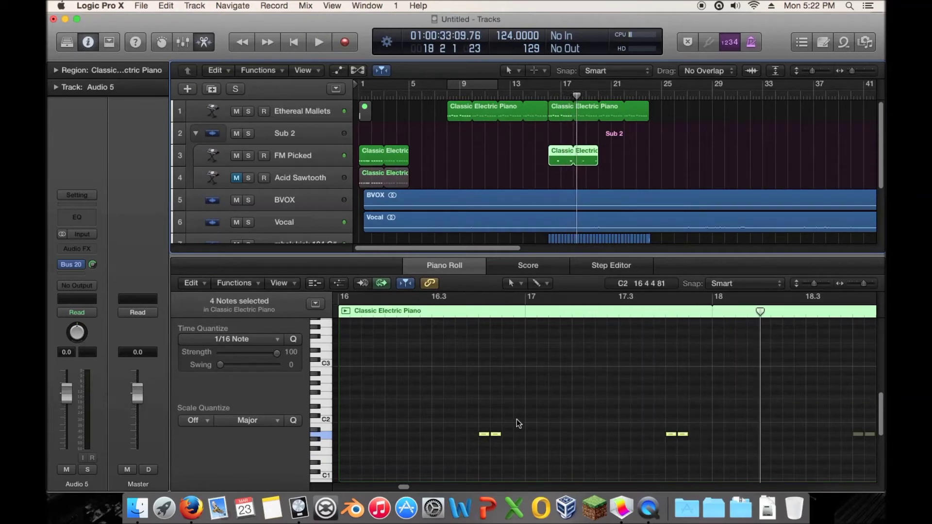
# Add a third short A1 note directly after each pair in bars 16 and 17, and play from bar 16
pyautogui.click(512, 440)
pyautogui.moveTo(509, 438); pyautogui.dragTo(509, 434)
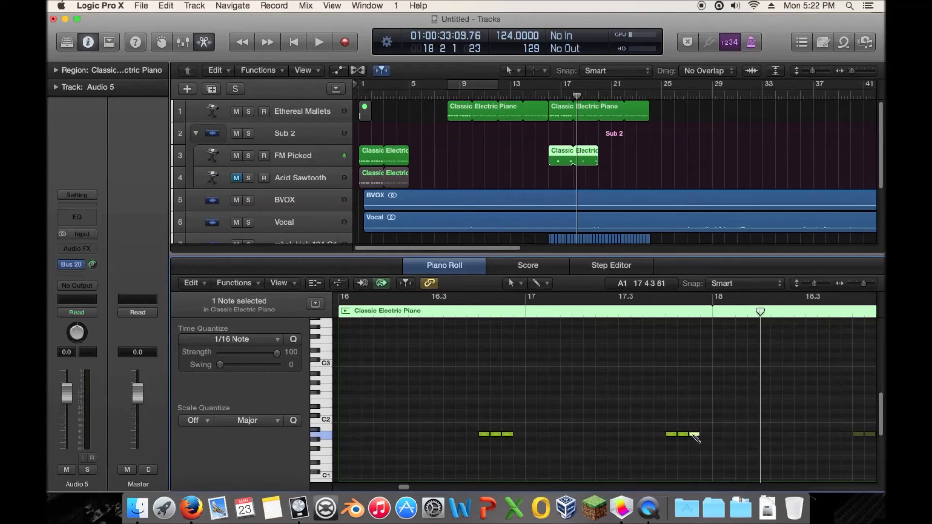
pyautogui.click(547, 97)
pyautogui.press('space')
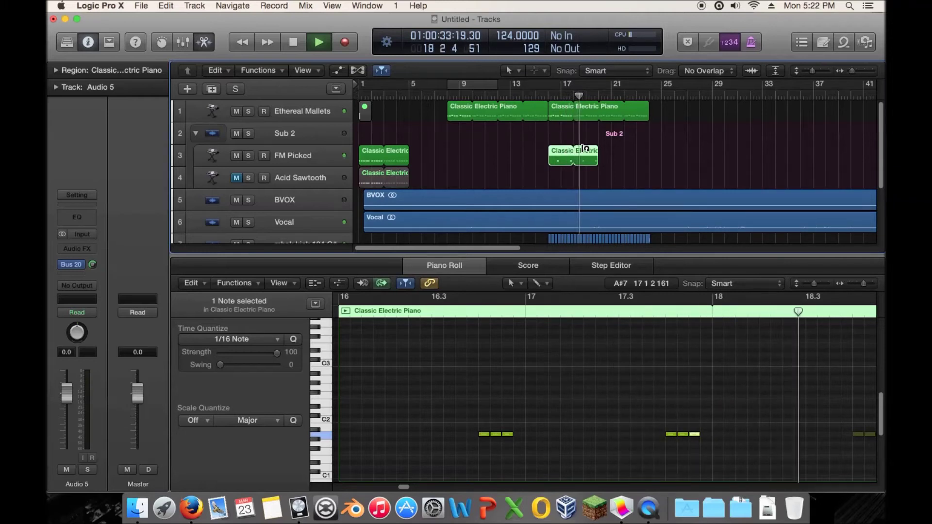
# Copy the bar 16 FM Picked region onto the Acid Sawtooth track, and unmute and solo that track during playback
pyautogui.moveTo(560, 162); pyautogui.dragTo(562, 184)
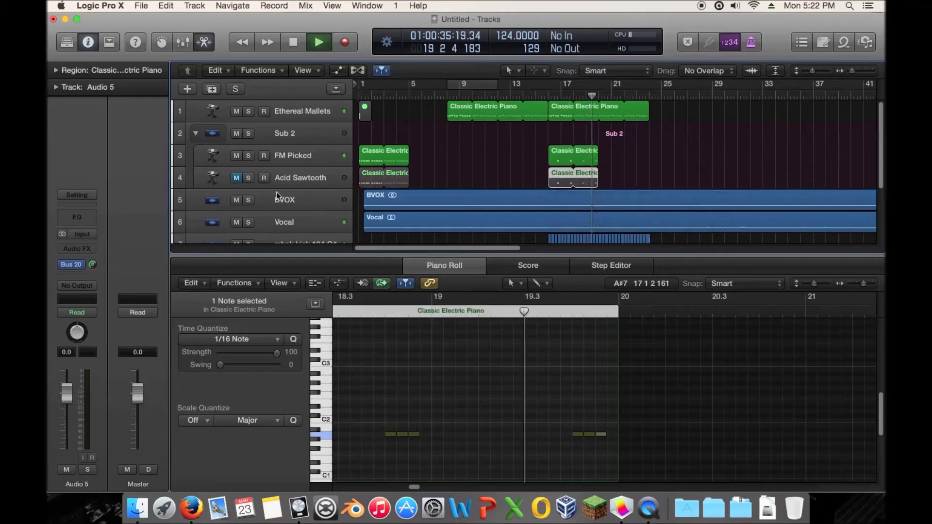
pyautogui.click(541, 96)
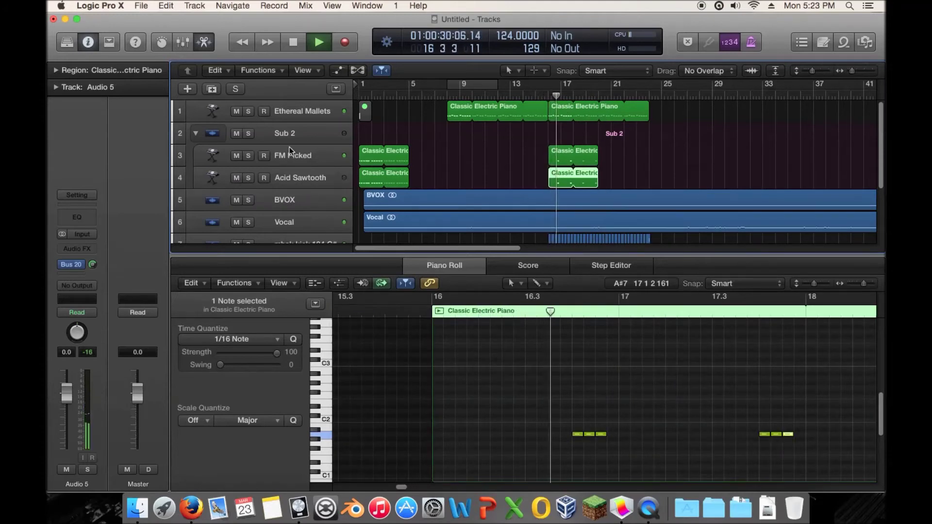
pyautogui.click(248, 178)
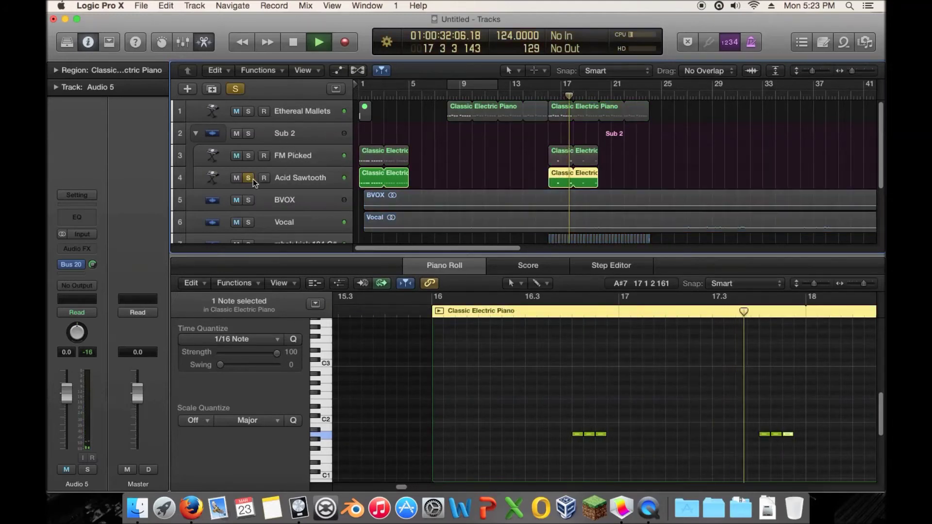
# Set the cycle range to bars 16 through 20 and play it in a loop
pyautogui.press('space')
pyautogui.moveTo(550, 83); pyautogui.dragTo(597, 89)
pyautogui.press('space')
# In the ES2 synth on Acid Sawtooth, set envelope 3's release to 1100 ms and envelope 2's decay to 820 ms
pyautogui.click(243, 186)
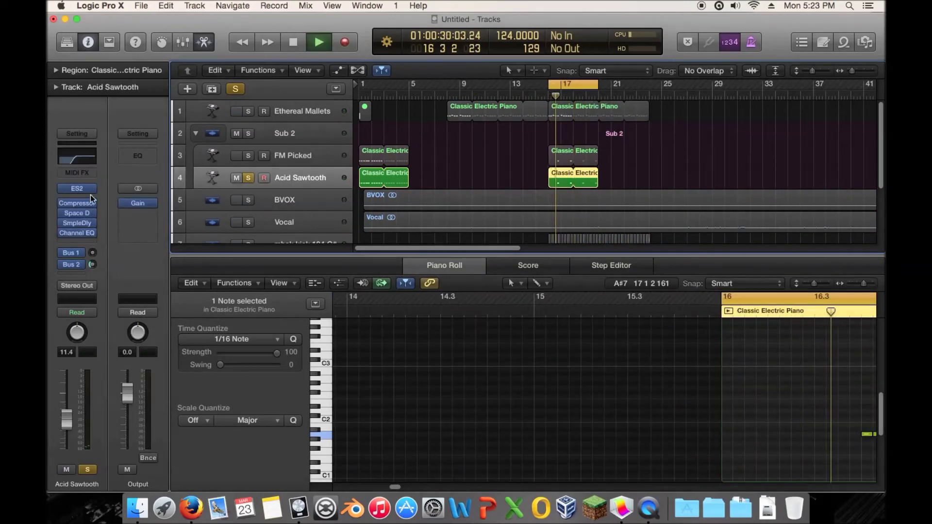
pyautogui.click(76, 189)
pyautogui.moveTo(454, 330); pyautogui.dragTo(455, 324)
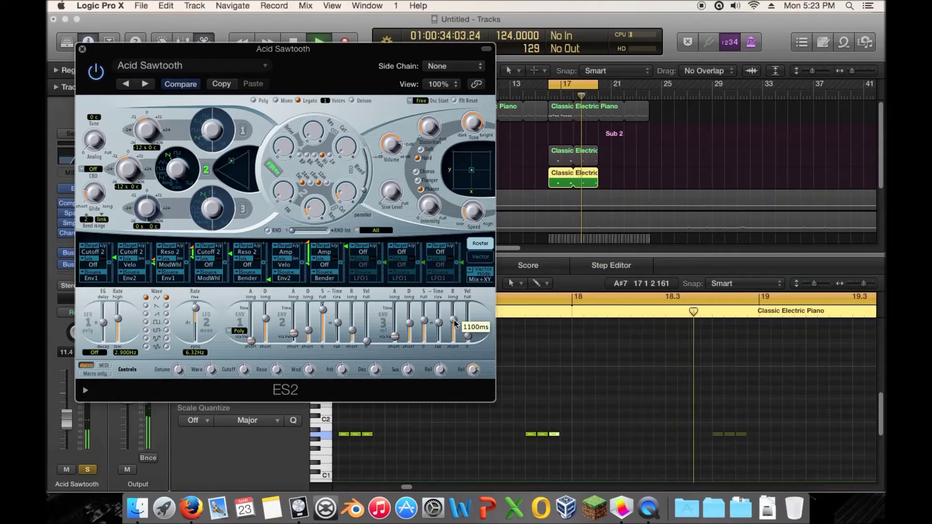
pyautogui.moveTo(310, 333); pyautogui.dragTo(311, 325)
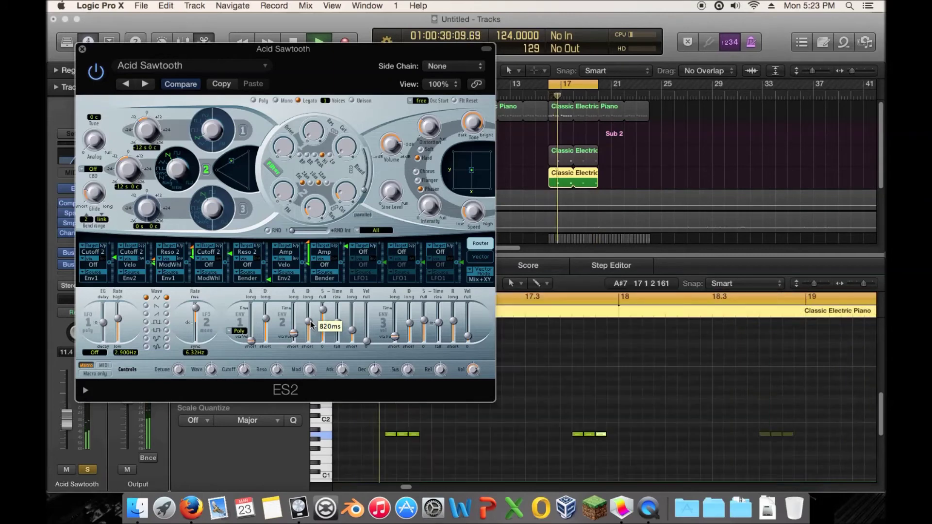
# Raise the Acid Sawtooth track to -4.6 dB, and set its ES2 to Mono with envelope 3's release at about 2000 ms
pyautogui.moveTo(629, 121); pyautogui.dragTo(624, 121)
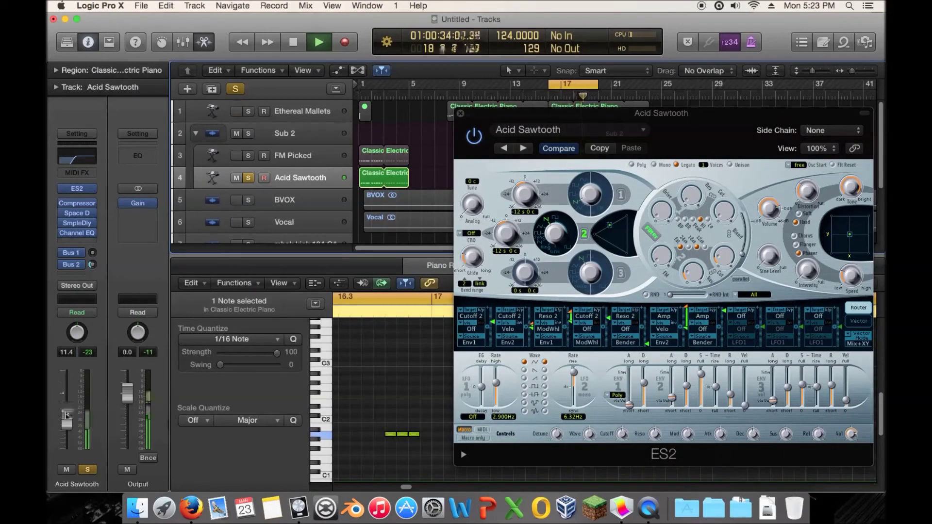
pyautogui.moveTo(537, 115); pyautogui.dragTo(340, 71)
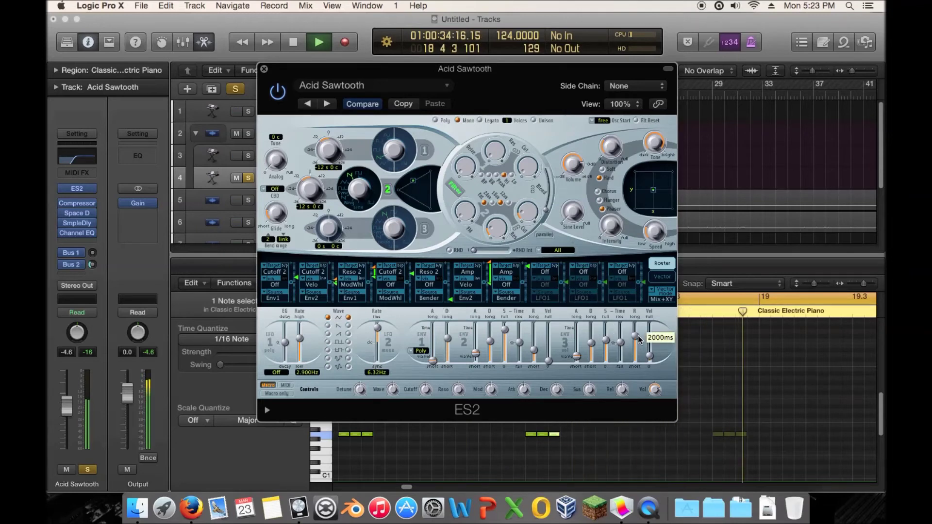
pyautogui.moveTo(638, 335); pyautogui.dragTo(638, 339)
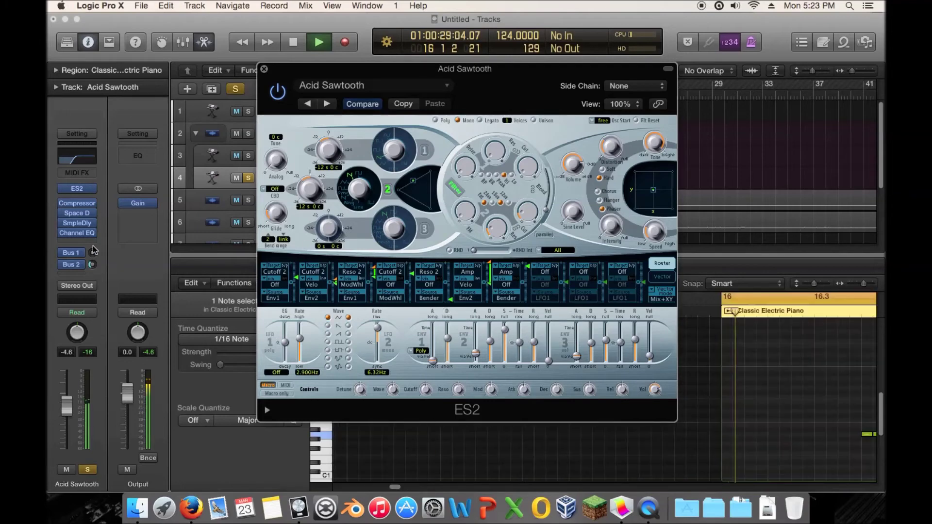
# Raise the reverb output slightly in Acid Sawtooth's Space Designer, close both plug-in windows and unsolo the track
pyautogui.click(77, 213)
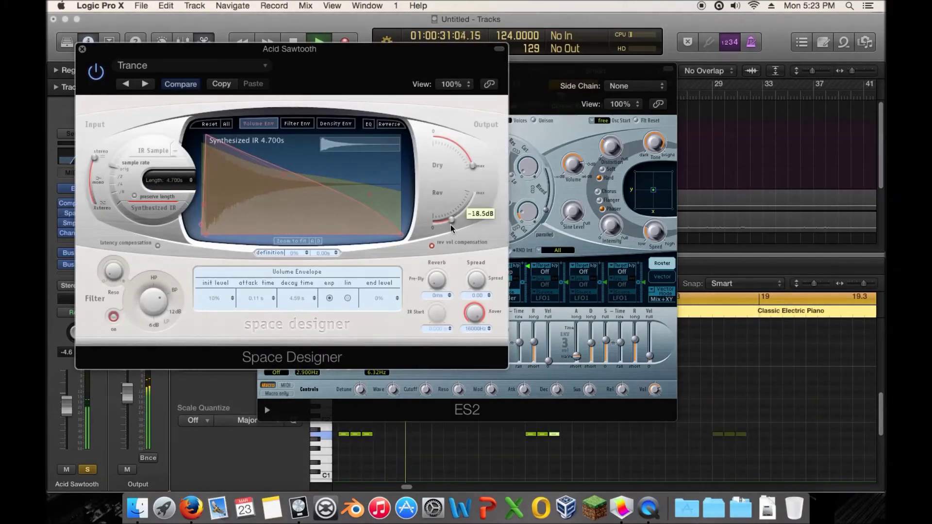
pyautogui.moveTo(451, 225); pyautogui.dragTo(453, 225)
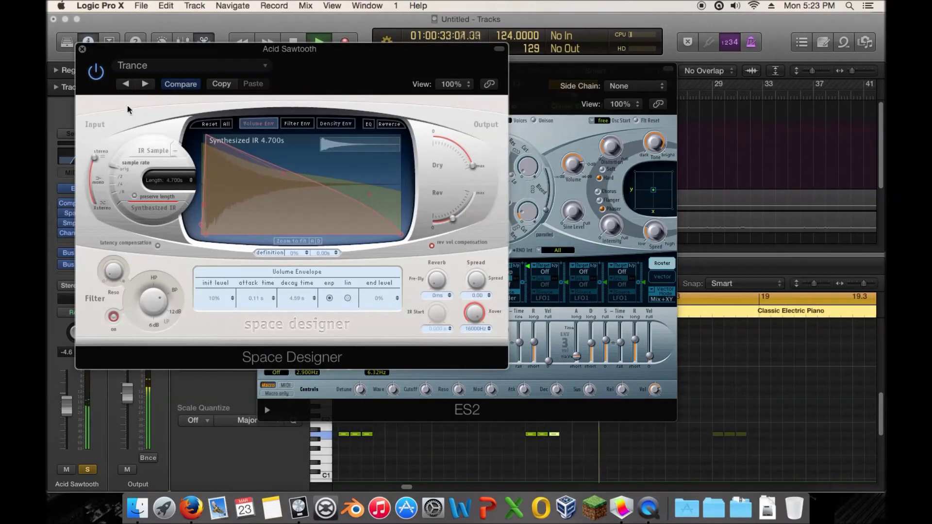
pyautogui.click(82, 49)
pyautogui.click(263, 70)
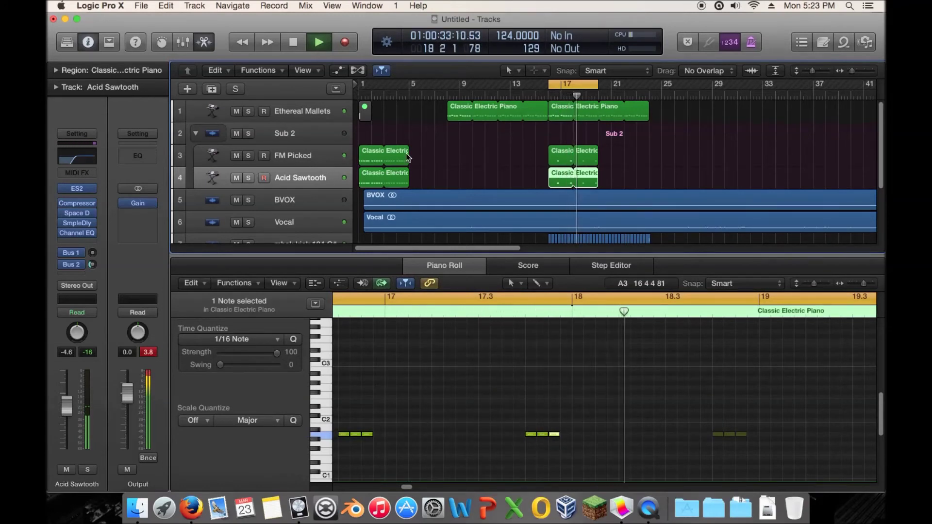
# Close the Piano Roll and mute the FM Picked and Acid Sawtooth regions at bar 1 while playing from just before bar 8
pyautogui.doubleClick(452, 254)
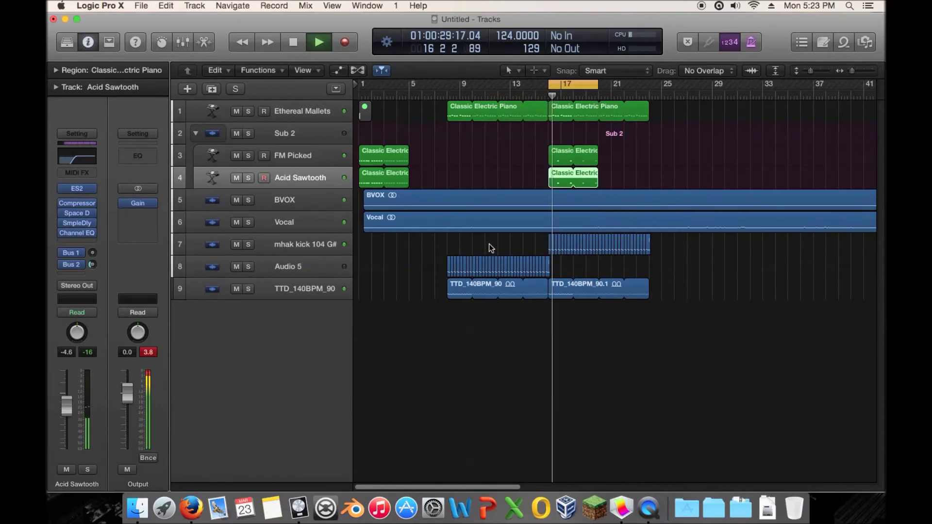
pyautogui.click(441, 96)
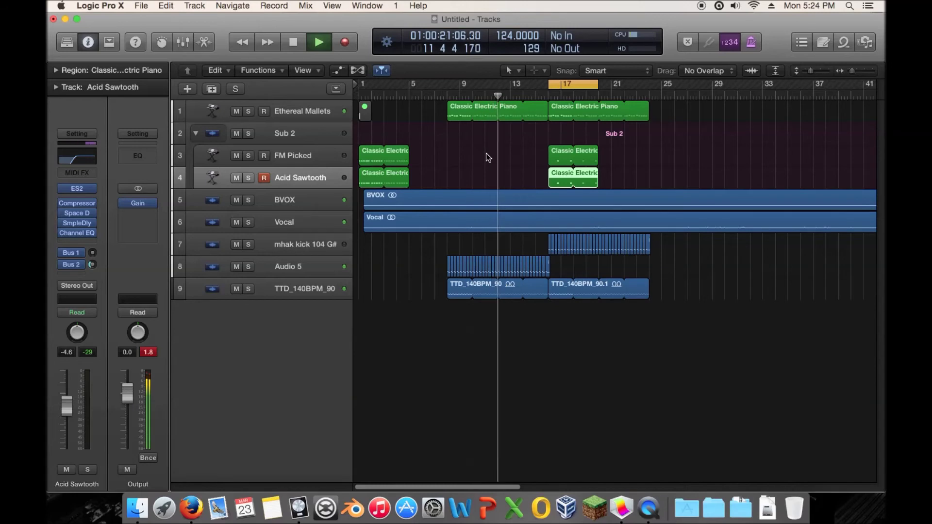
pyautogui.moveTo(462, 154); pyautogui.dragTo(370, 174)
pyautogui.press('m')
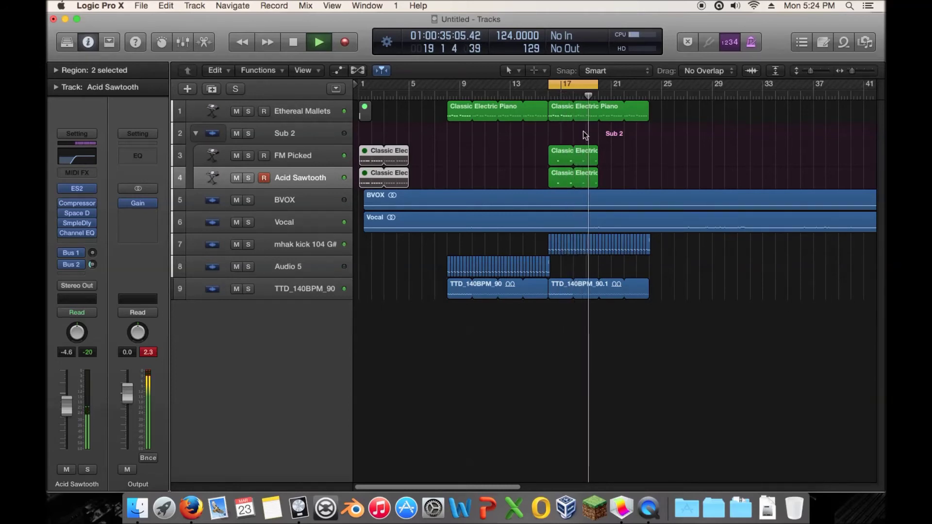
# Shorten the first TTD_140BPM_90 drum loop so it ends at bar 15, leaving a one-bar gap before the drop
pyautogui.press('space')
pyautogui.moveTo(525, 94); pyautogui.dragTo(545, 96)
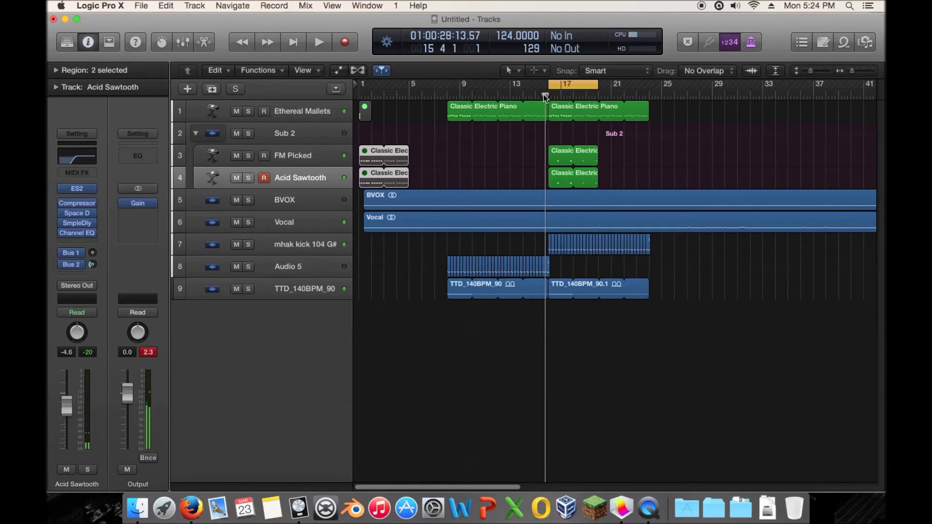
pyautogui.moveTo(852, 70); pyautogui.dragTo(857, 71)
pyautogui.hscroll(10, 678, 177)
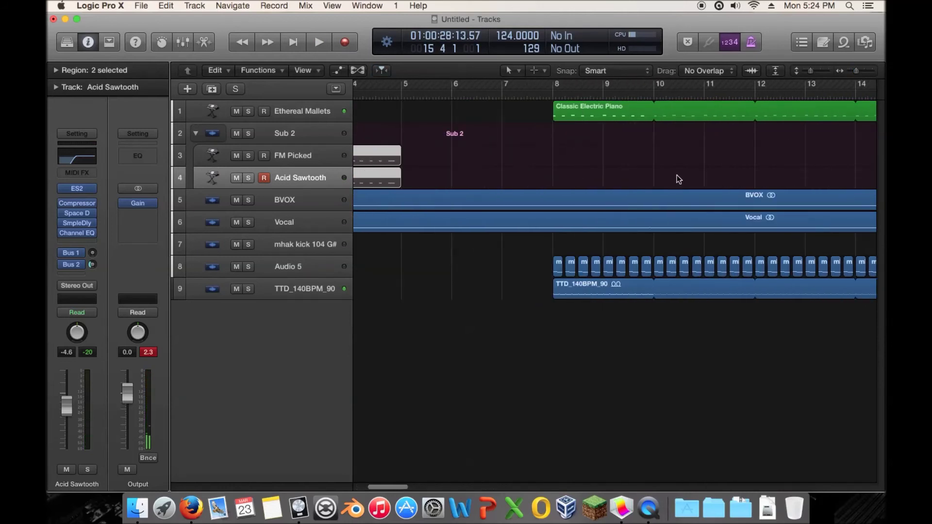
pyautogui.moveTo(650, 96); pyautogui.dragTo(610, 111)
pyautogui.moveTo(657, 278); pyautogui.dragTo(610, 287)
pyautogui.hscroll(-5, 630, 290)
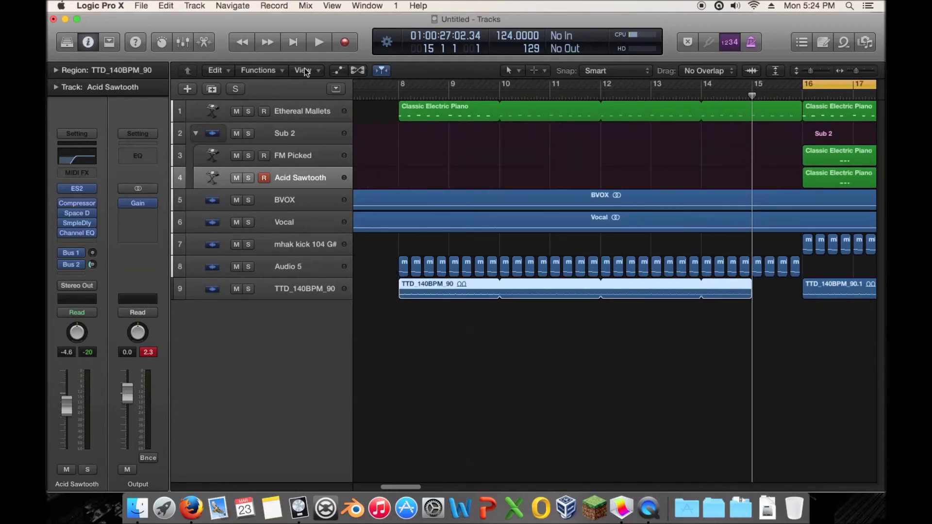
# Play the build-up from bar 8 and again from bar 14 into the drop to check the shortened drum loop
pyautogui.click(398, 97)
pyautogui.press('space')
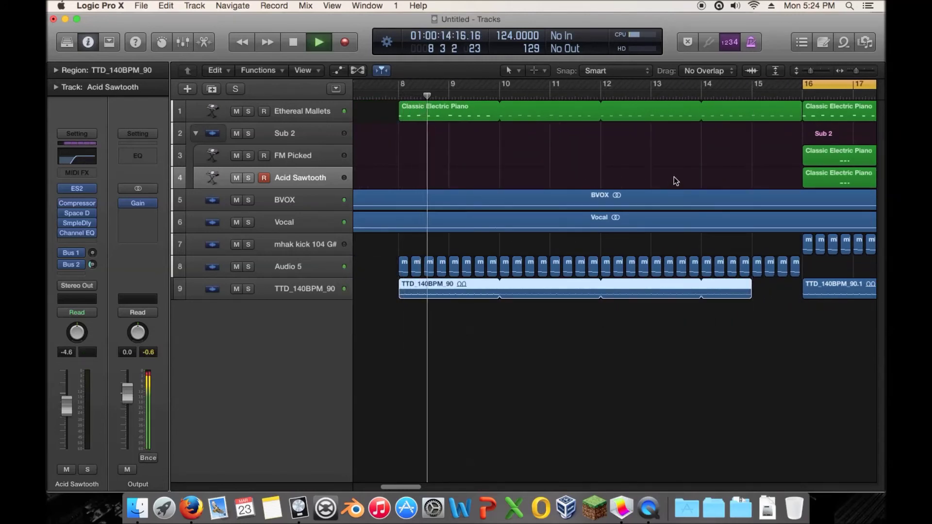
pyautogui.click(702, 96)
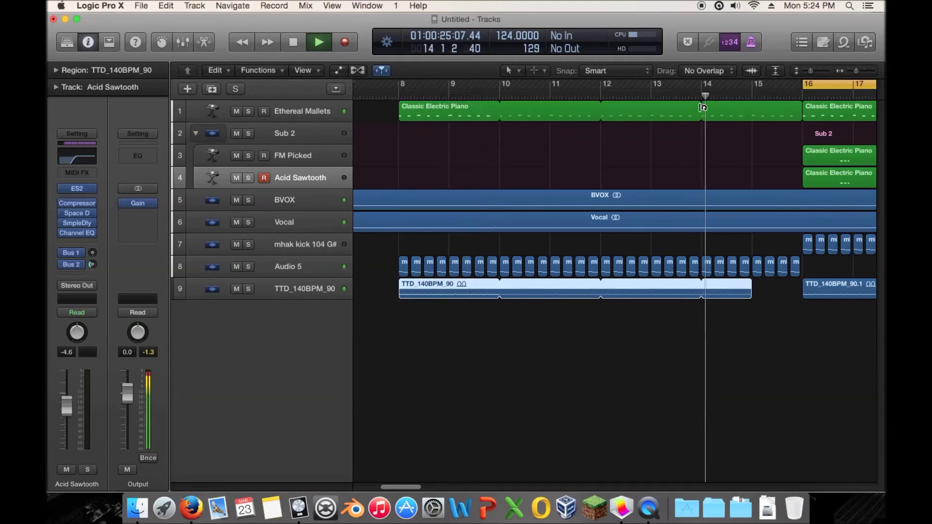
pyautogui.rightClick(688, 143)
pyautogui.click(637, 134)
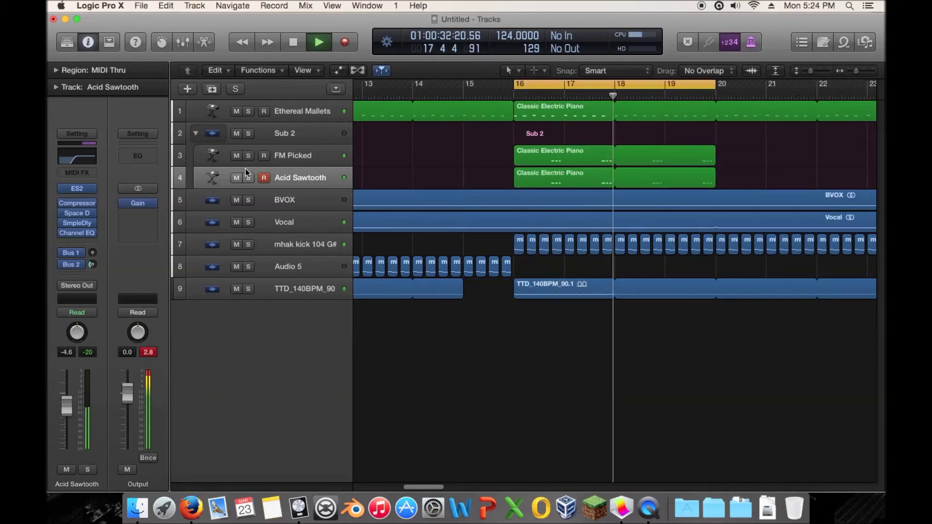
# Lower the Acid Sawtooth track volume to -12.8 dB while the drop loops
pyautogui.click(195, 179)
pyautogui.moveTo(67, 407); pyautogui.dragTo(66, 417)
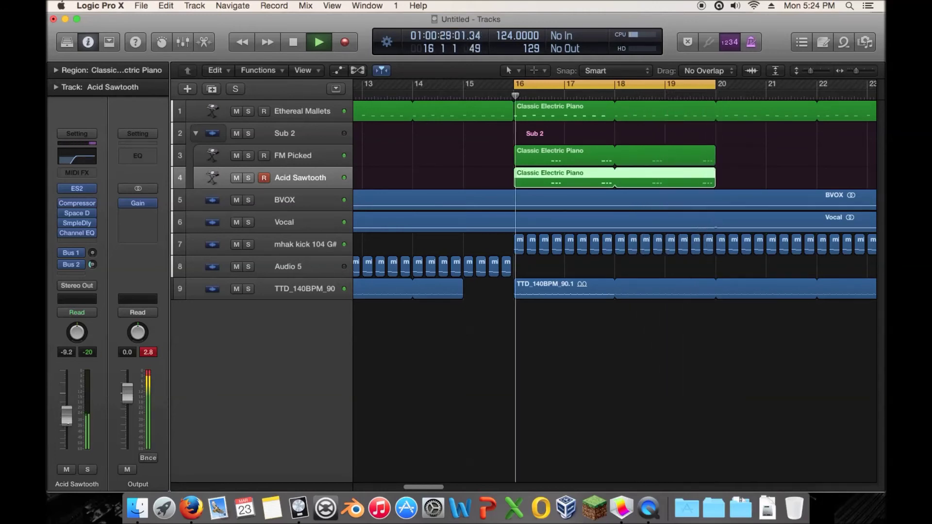
pyautogui.moveTo(66, 416); pyautogui.dragTo(67, 422)
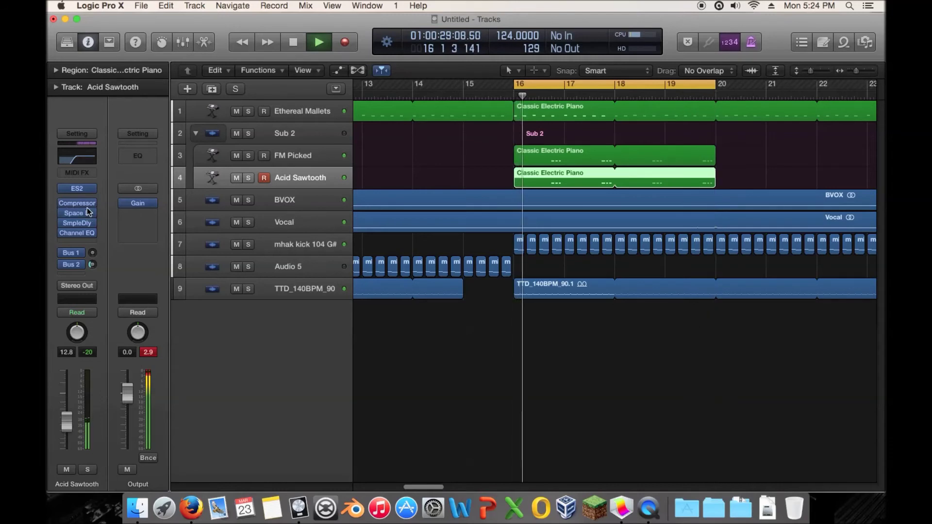
# Set the left delay of Acid Sawtooth's Sample Delay to 1111 samples while soloing the track
pyautogui.click(79, 227)
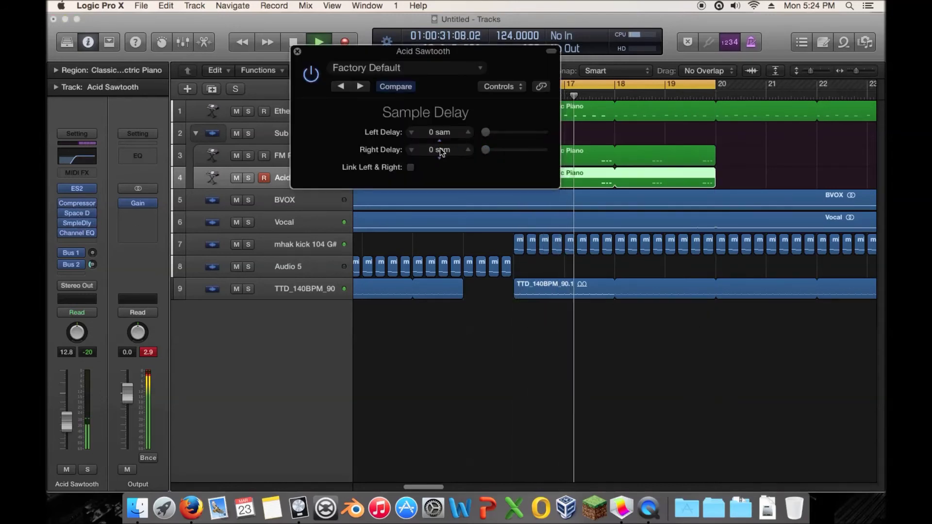
pyautogui.moveTo(486, 132); pyautogui.dragTo(491, 132)
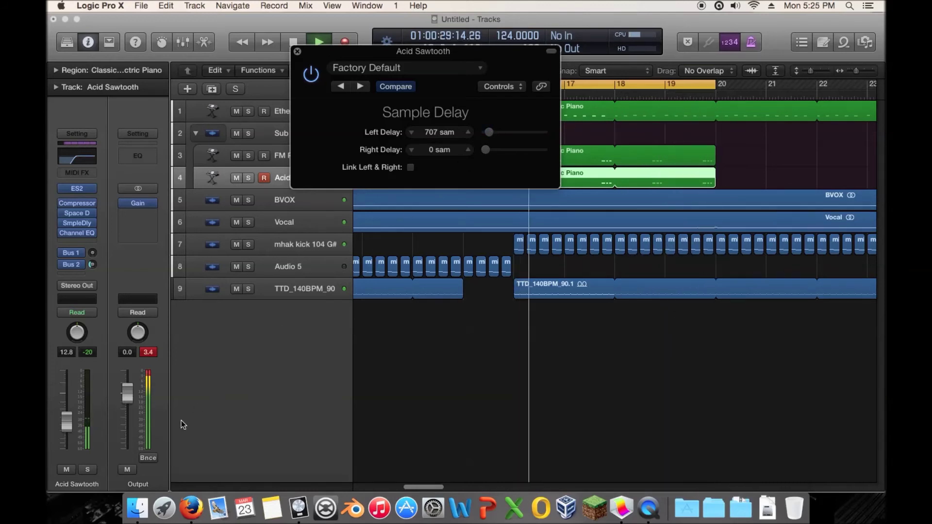
pyautogui.click(86, 470)
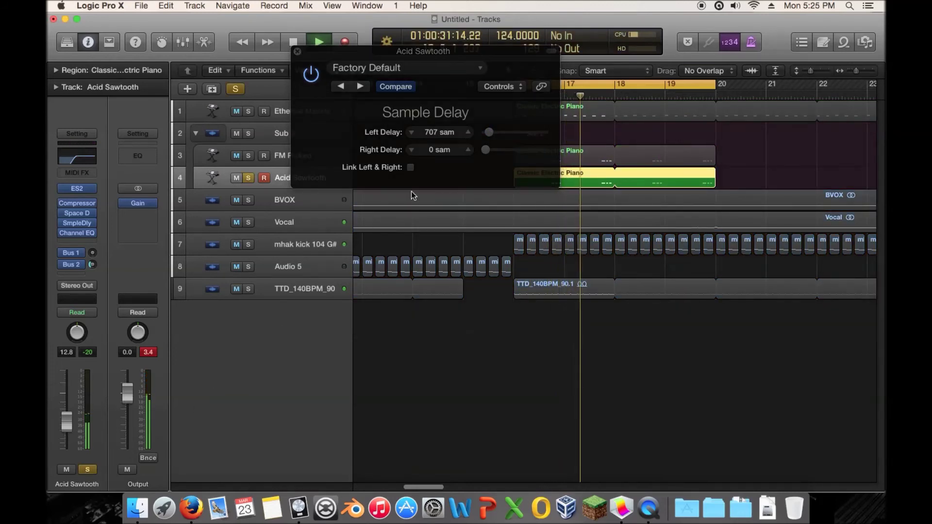
pyautogui.moveTo(490, 136)
pyautogui.mouseDown()
pyautogui.moveTo(497, 132)
pyautogui.moveTo(492, 137)
pyautogui.mouseUp()
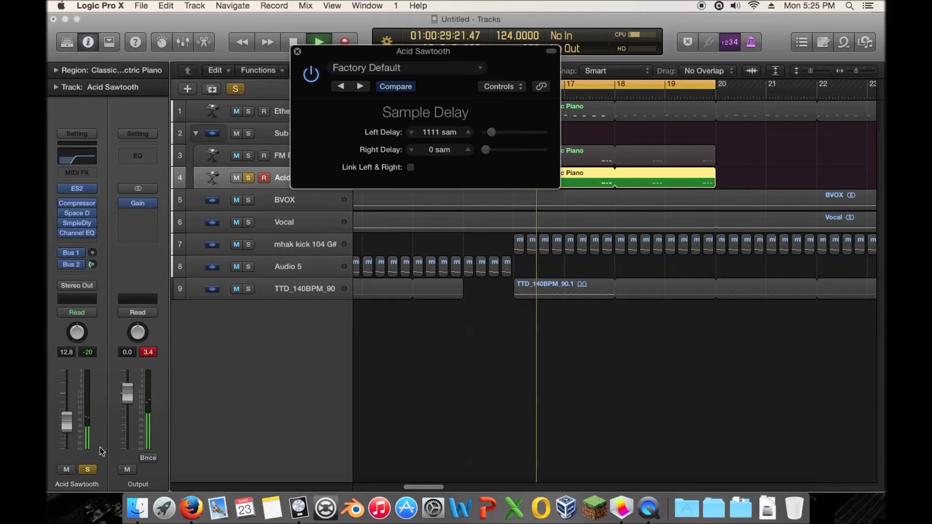
# Unsolo Acid Sawtooth, set its volume to -8.6 dB with the pan centred, and close the Sample Delay window
pyautogui.click(88, 470)
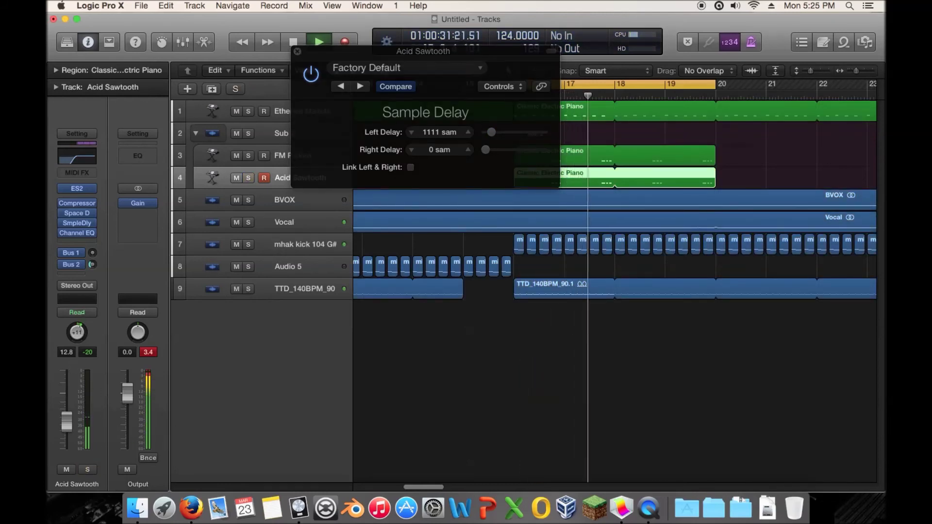
pyautogui.moveTo(66, 421); pyautogui.dragTo(68, 413)
pyautogui.keyDown('alt'); pyautogui.click(78, 333); pyautogui.keyUp('alt')
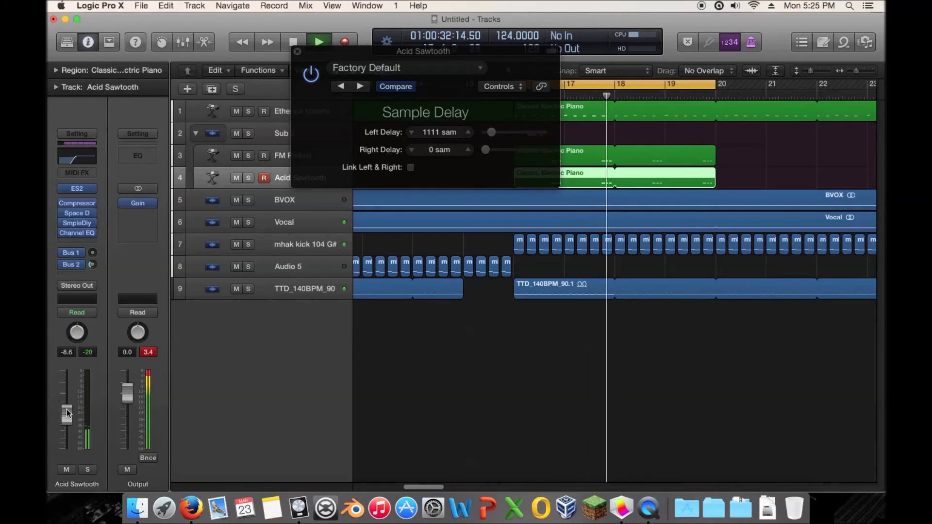
pyautogui.click(297, 51)
# Turn off the cycle range and play the Ethereal Mallets track soloed from just before bar 8
pyautogui.moveTo(855, 71); pyautogui.dragTo(852, 71)
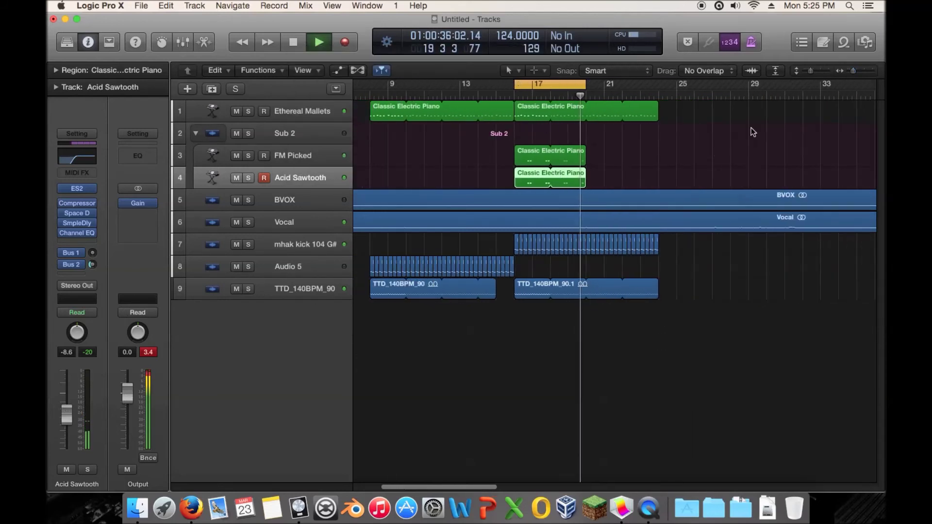
pyautogui.press('space')
pyautogui.click(661, 145)
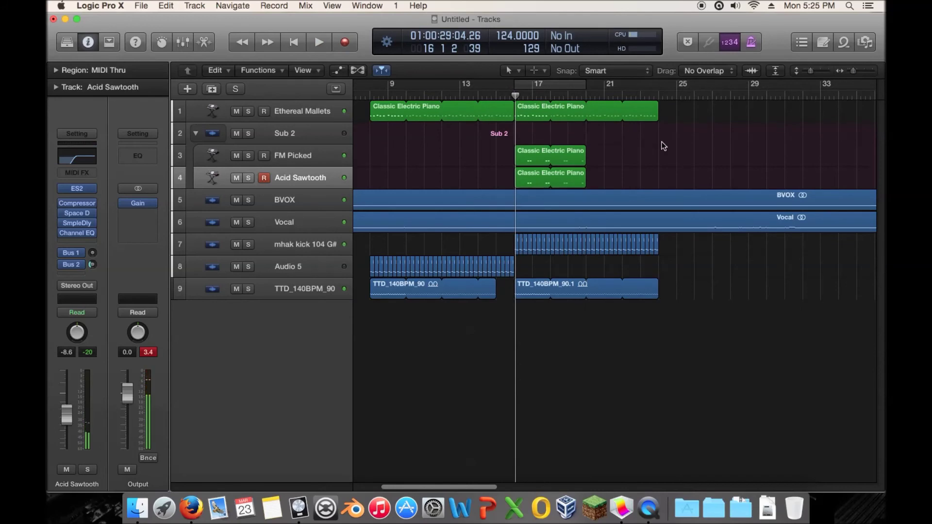
pyautogui.hscroll(-5, 709, 146)
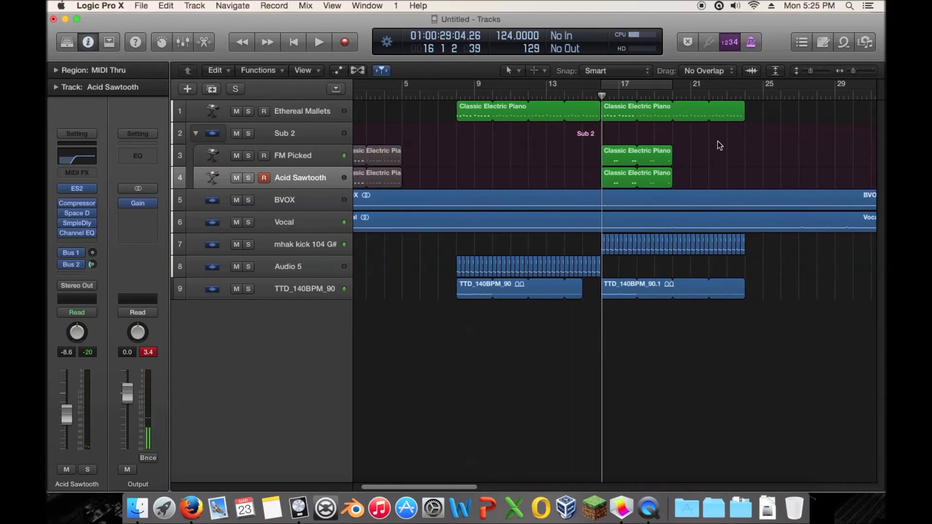
pyautogui.doubleClick(451, 96)
pyautogui.click(248, 111)
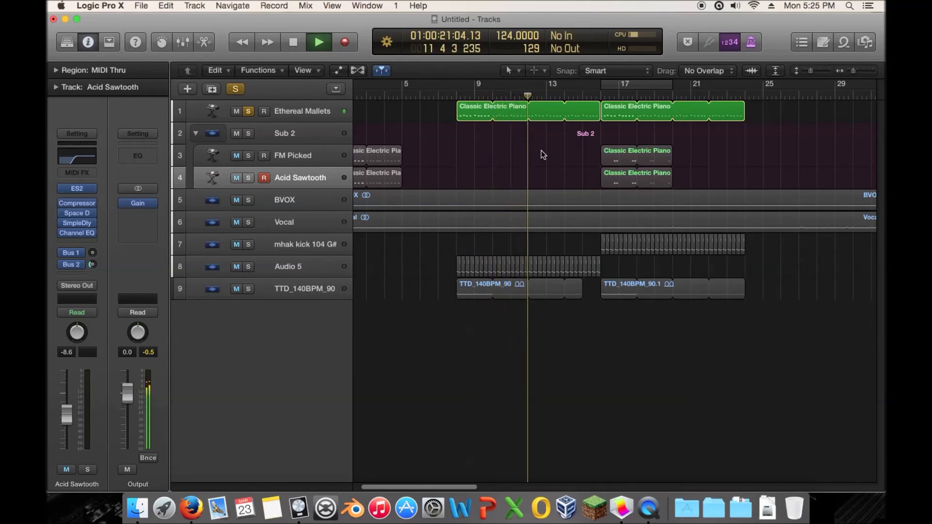
# Stop playback, unsolo Ethereal Mallets and open its bar 8 region in the Piano Roll
pyautogui.press('space')
pyautogui.click(246, 112)
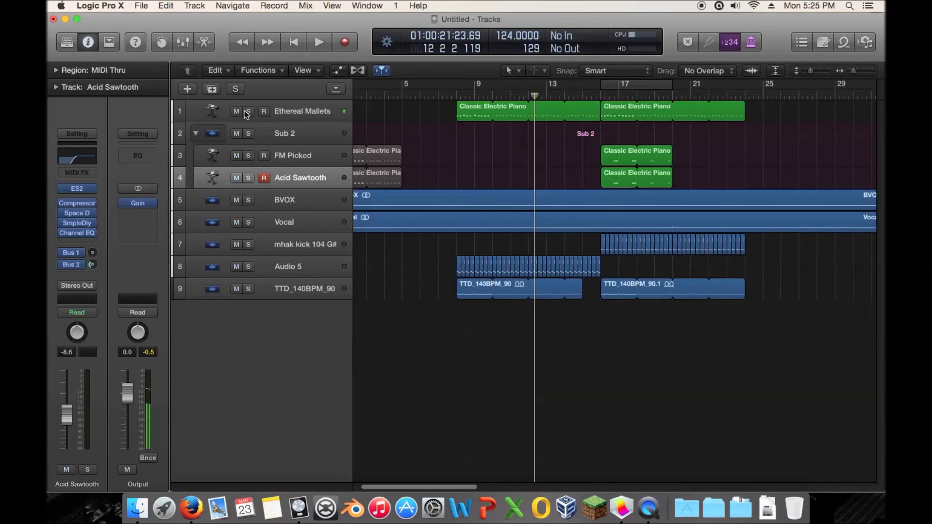
pyautogui.doubleClick(474, 113)
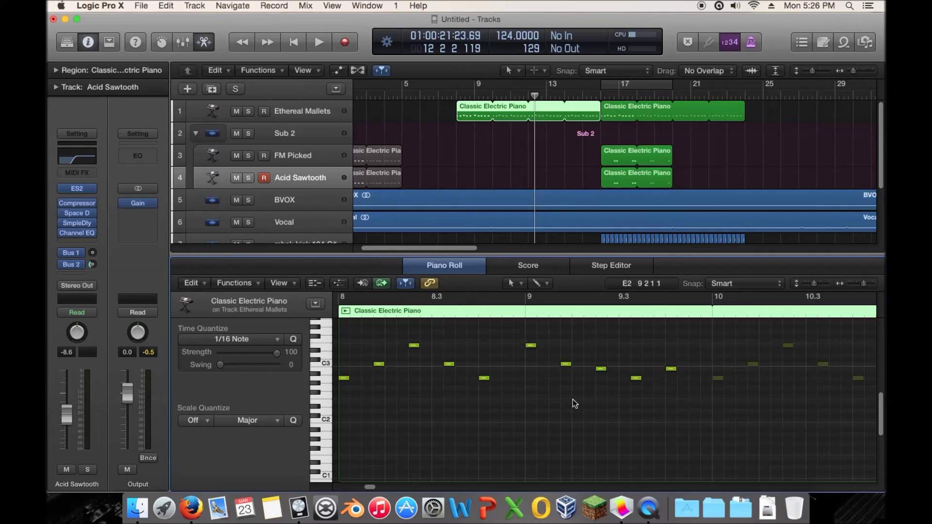
# Play the arrangement from just before bar 8, soloing Ethereal Mallets during playback, and stop near the end of bar 9
pyautogui.click(454, 94)
pyautogui.press('space')
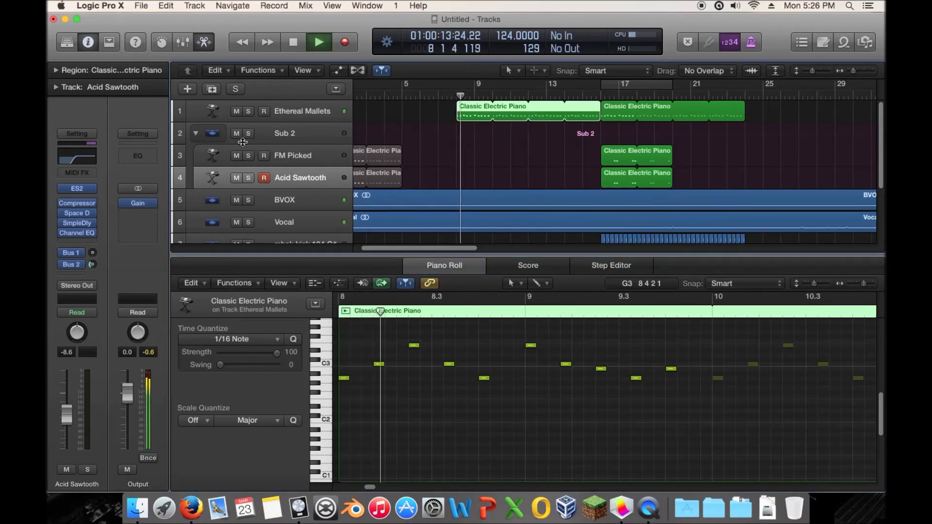
pyautogui.click(248, 111)
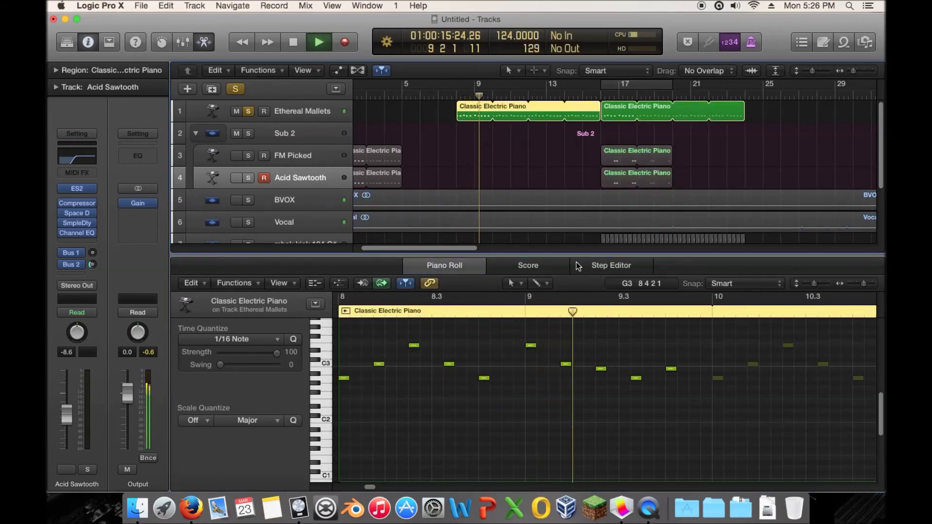
pyautogui.press('space')
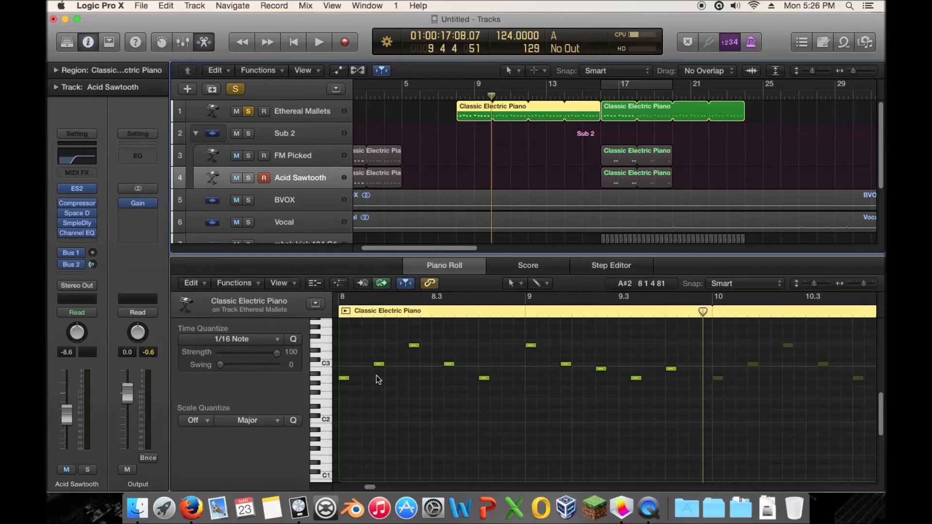
# Examine the rising first three notes in bar 8 and the notes after the high one in bar 9 of the Ethereal Mallets pattern
pyautogui.click(378, 371)
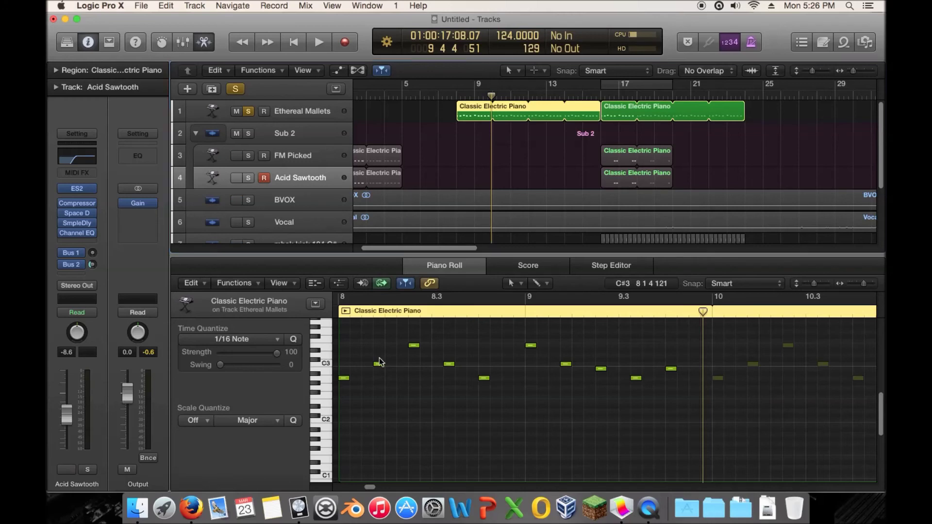
pyautogui.moveTo(347, 396); pyautogui.dragTo(420, 343)
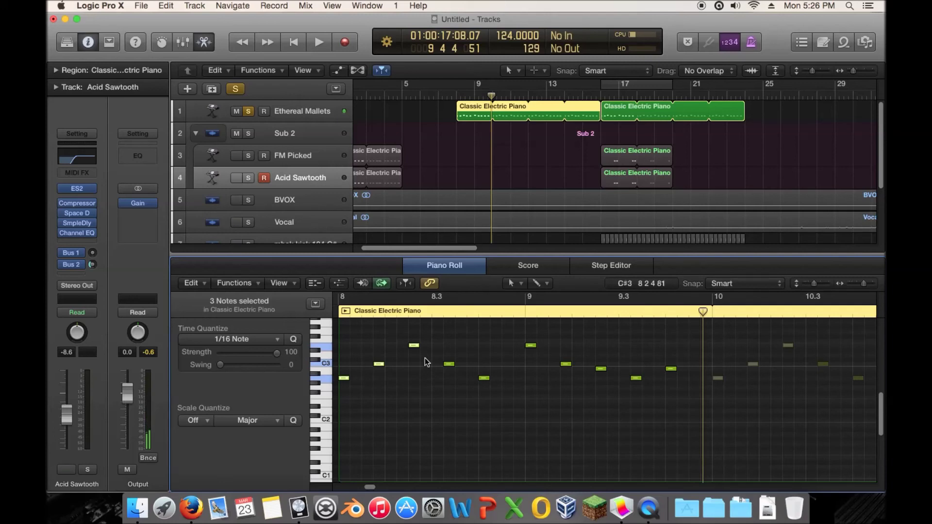
pyautogui.click(567, 403)
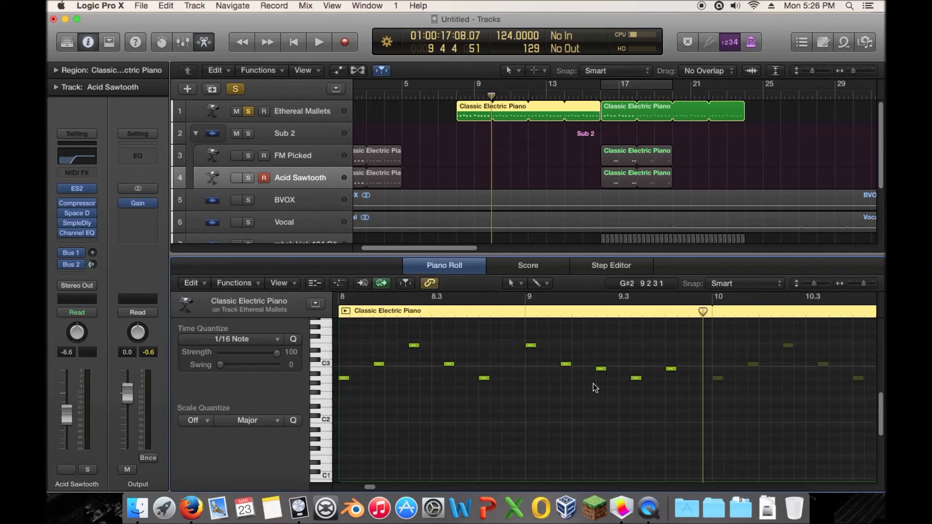
pyautogui.moveTo(605, 377); pyautogui.dragTo(561, 358)
pyautogui.click(571, 341)
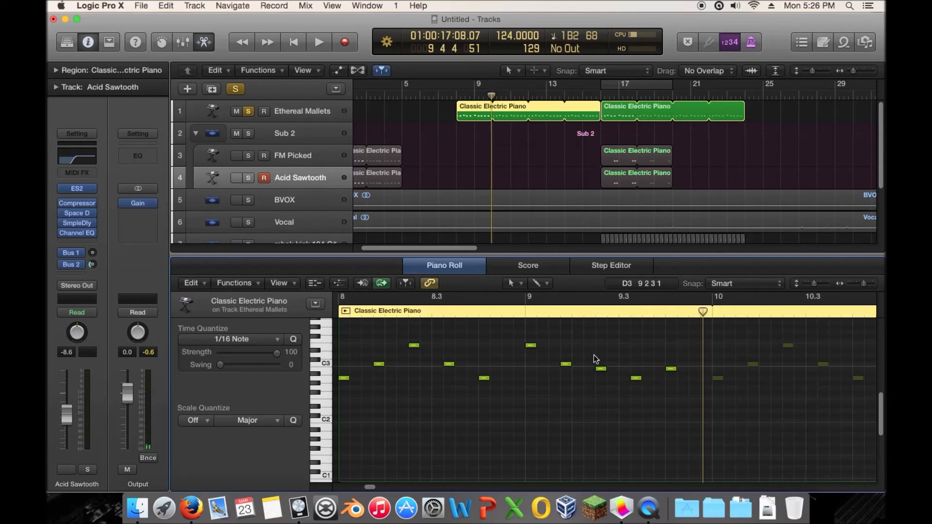
# Select the Ethereal Mallets track, replay it soloed from just before bar 8, and unsolo it during playback
pyautogui.click(313, 113)
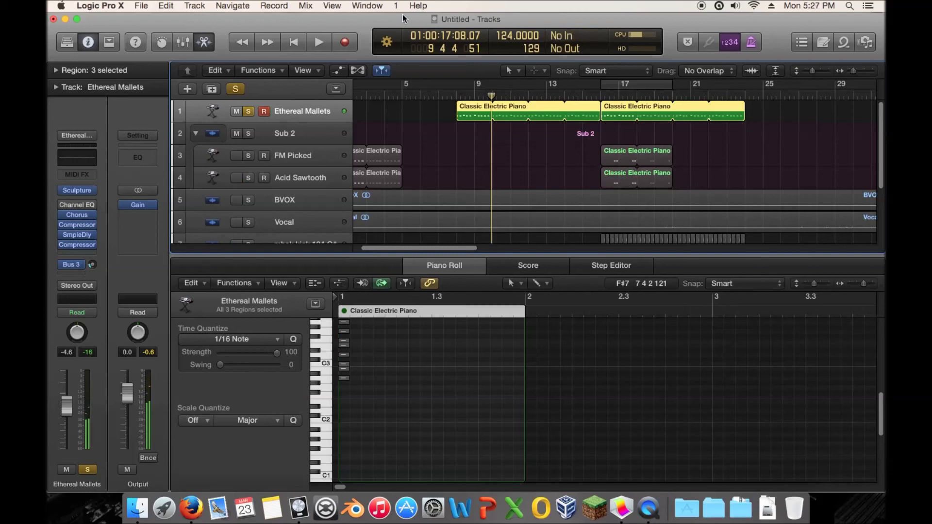
pyautogui.doubleClick(452, 96)
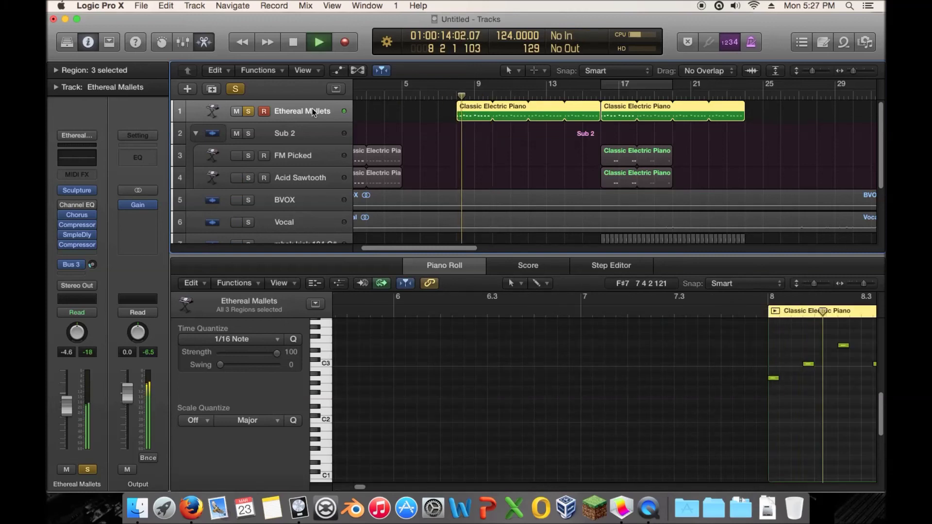
pyautogui.click(247, 112)
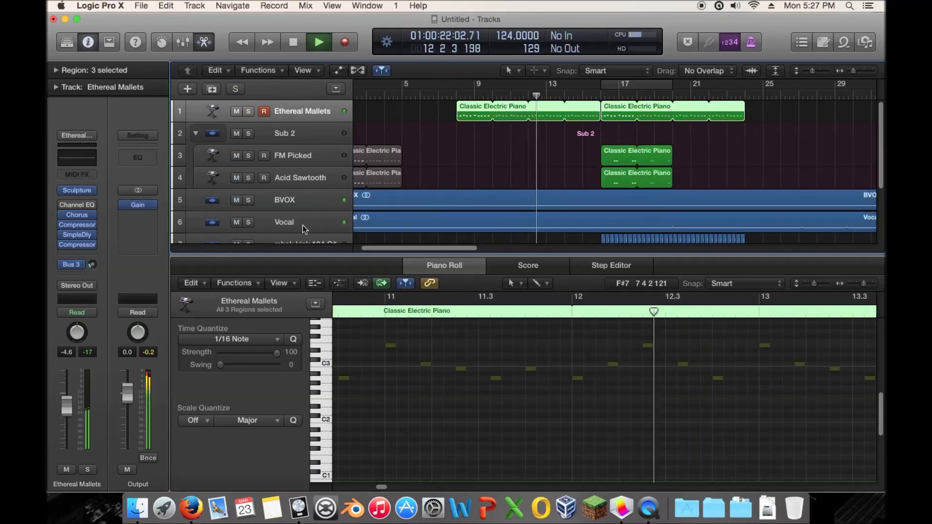
# Close the Piano Roll and compare the playing build-up with the Audio 5 track muted and unmuted
pyautogui.press('e')
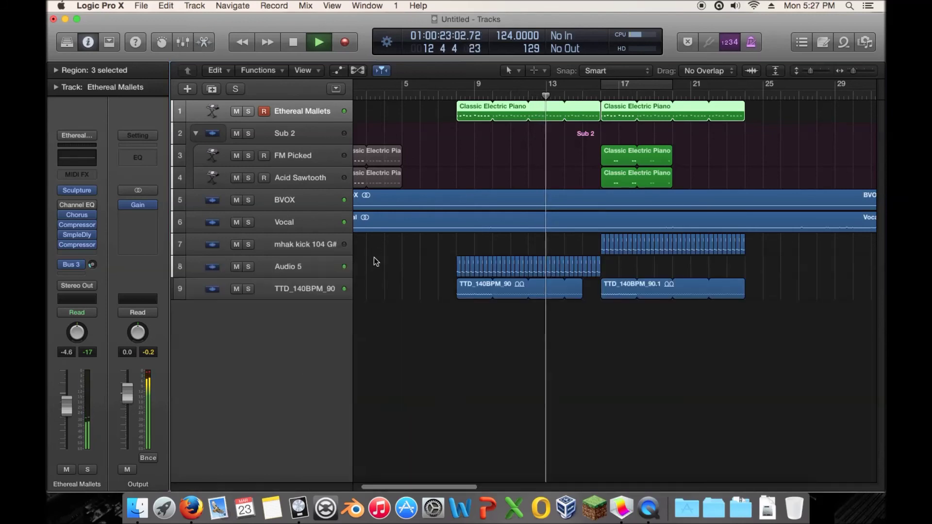
pyautogui.click(236, 267)
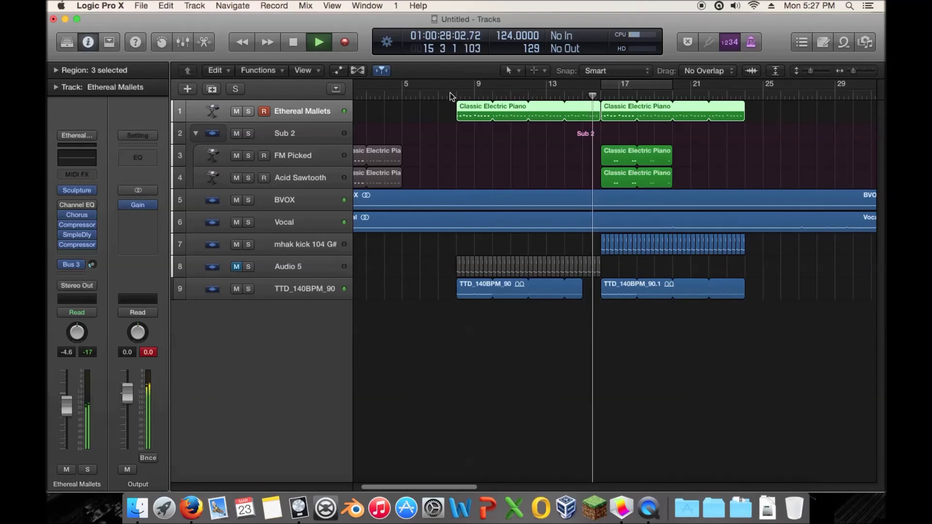
pyautogui.click(236, 267)
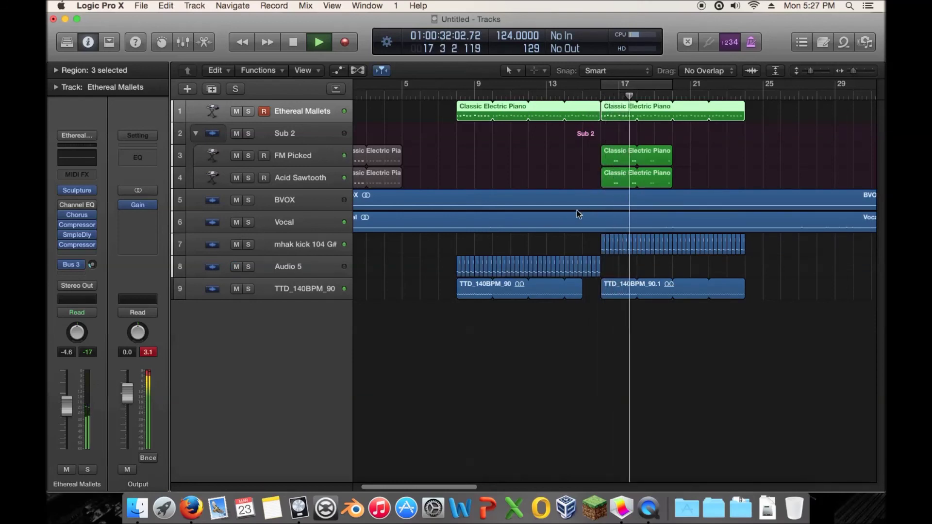
# Extend the loops of the FM Picked and Acid Sawtooth regions at bar 16 to bar 24 and stop playback
pyautogui.moveTo(690, 154); pyautogui.dragTo(618, 184)
pyautogui.moveTo(672, 151); pyautogui.dragTo(747, 153)
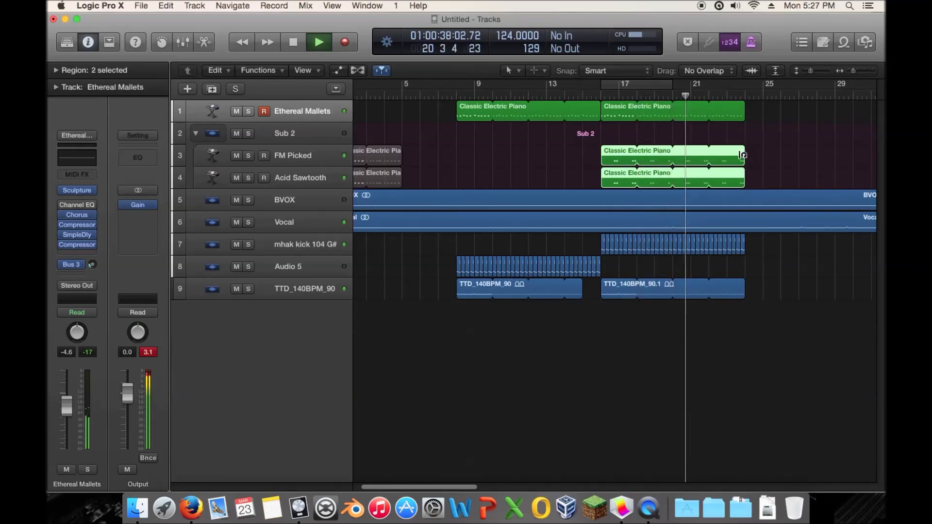
pyautogui.press('space')
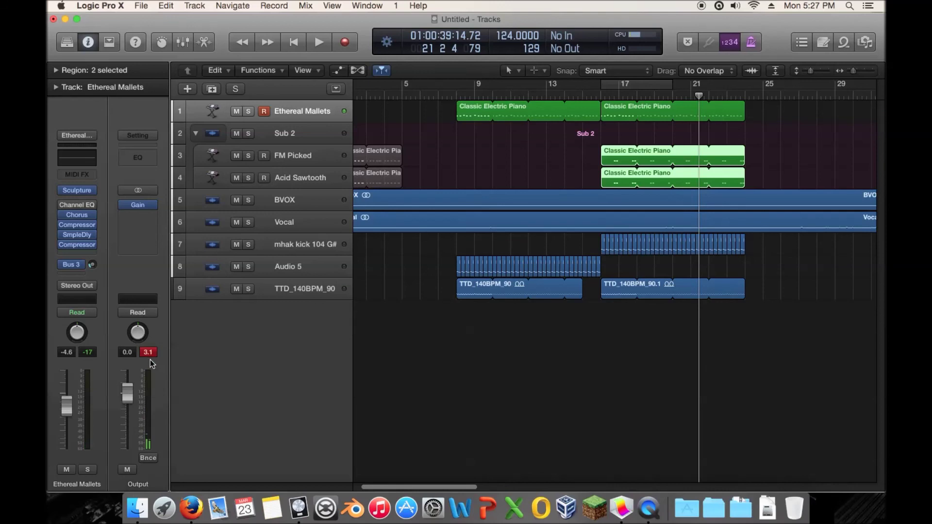
# Play from just before bar 8 into the drop, comparing the Output channel's Gain plug-in bypassed and active, and stop playback
pyautogui.doubleClick(455, 96)
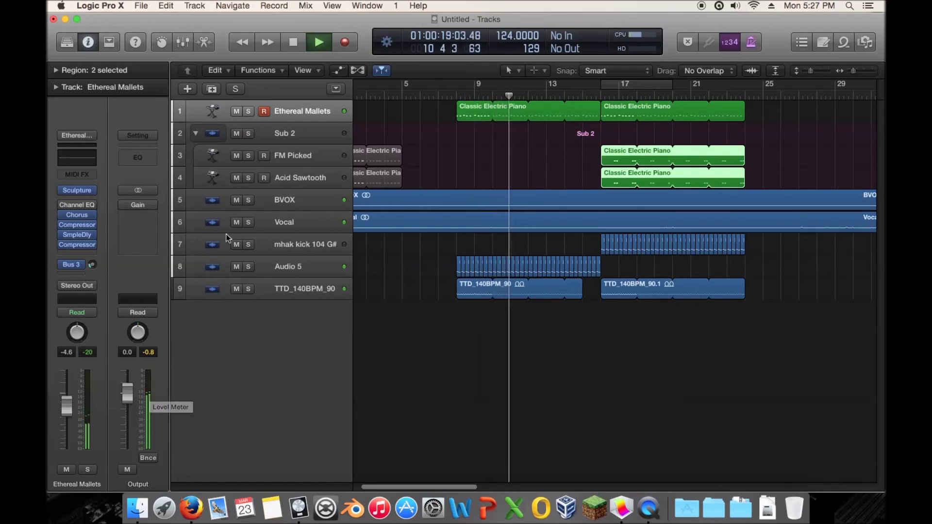
pyautogui.click(124, 205)
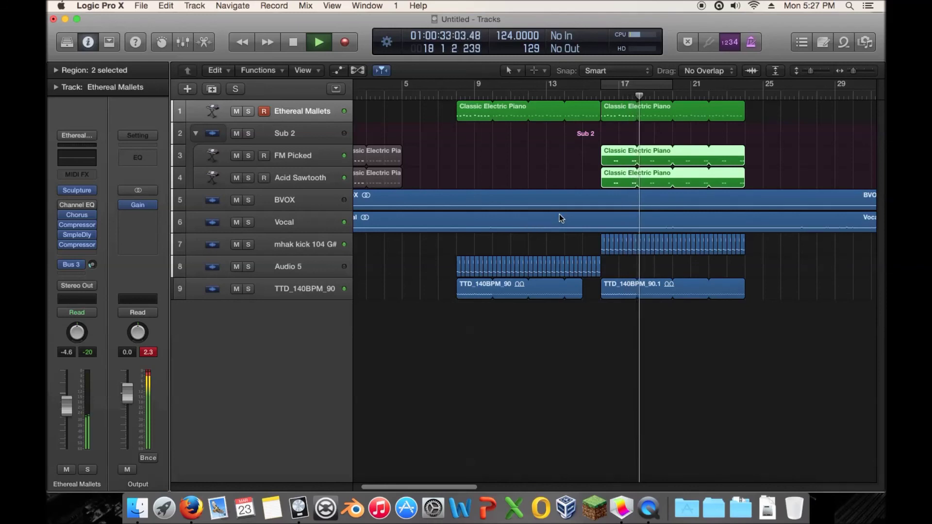
pyautogui.press('space')
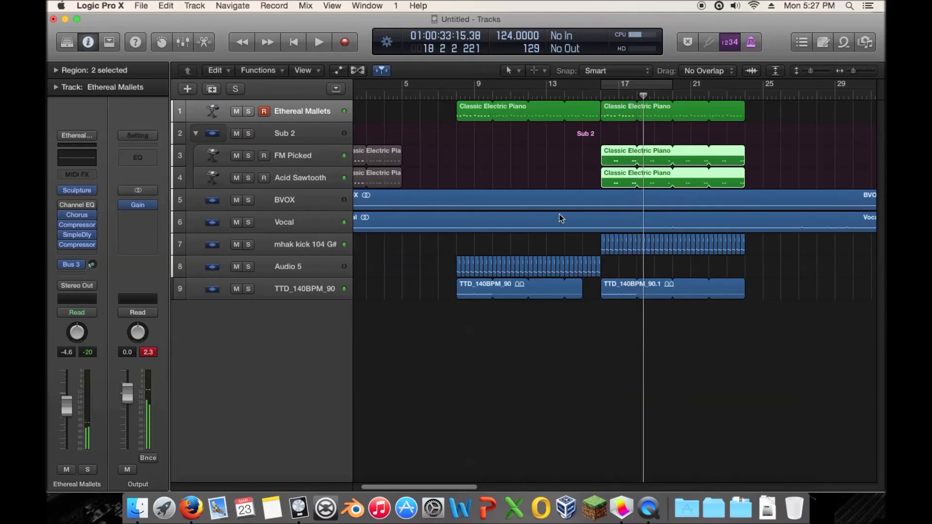